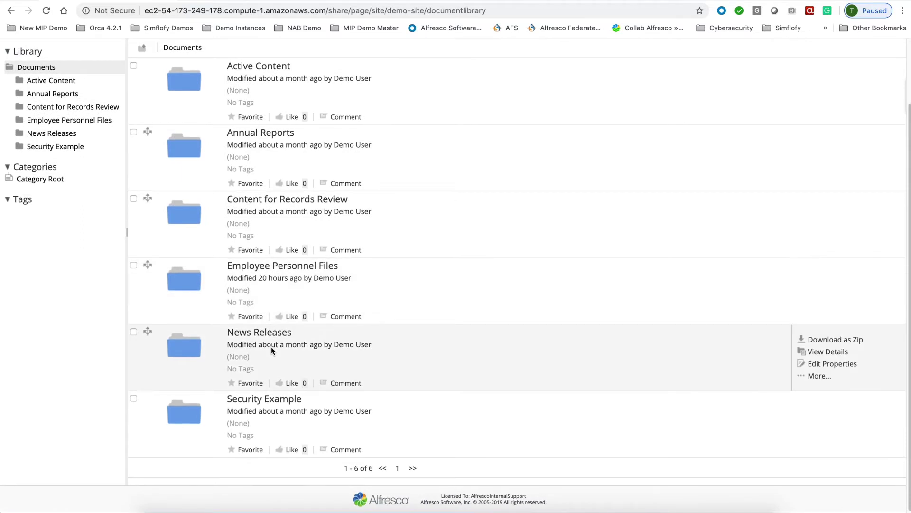
- Scroll the Demo Site document list and open the Employee Personnel Files folder
scroll(237, 332, "up", 1)
scroll(242, 335, "up", 1)
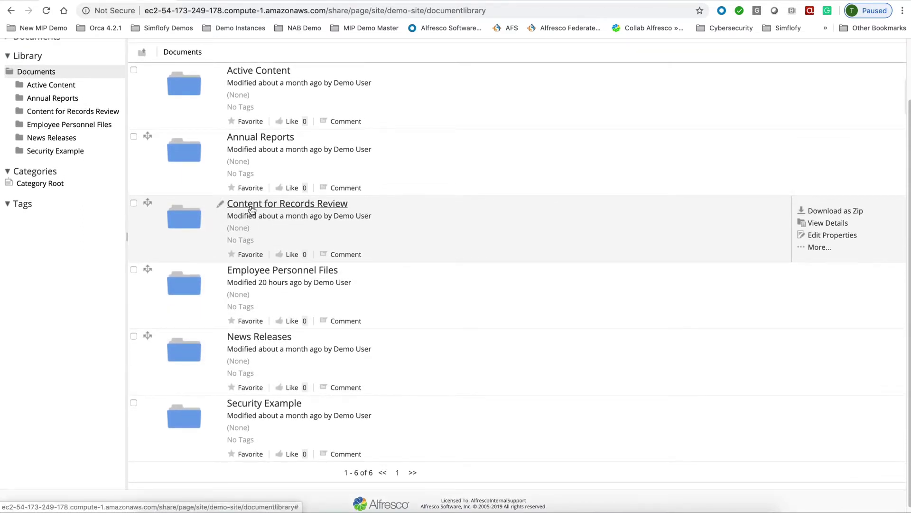
scroll(252, 210, "up", 2)
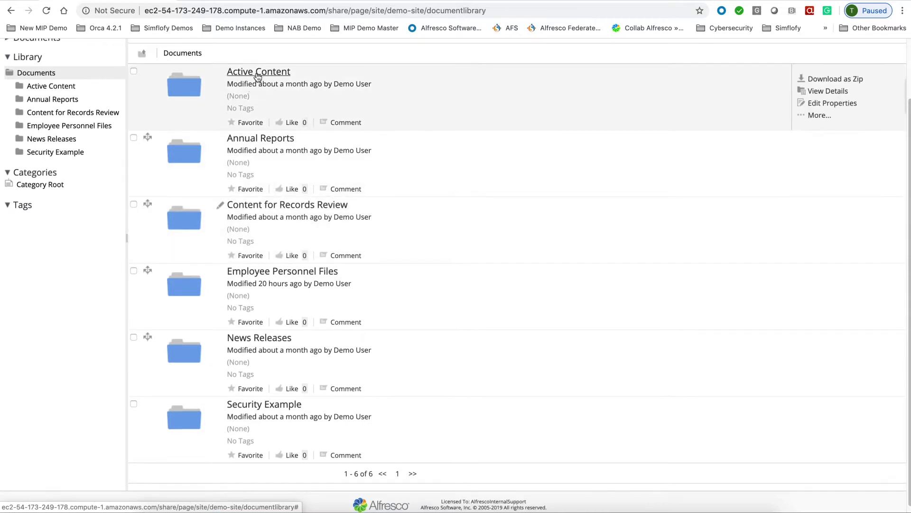
scroll(276, 285, "down", 1)
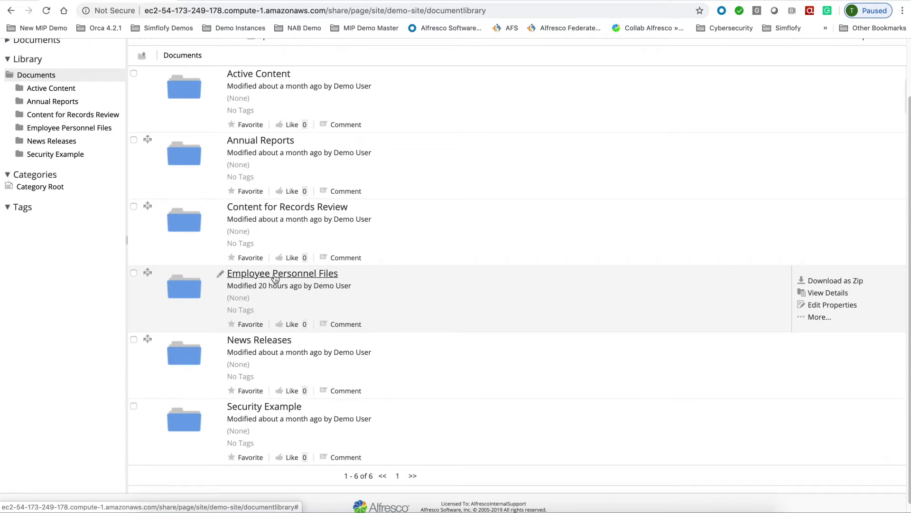
left_click(276, 274)
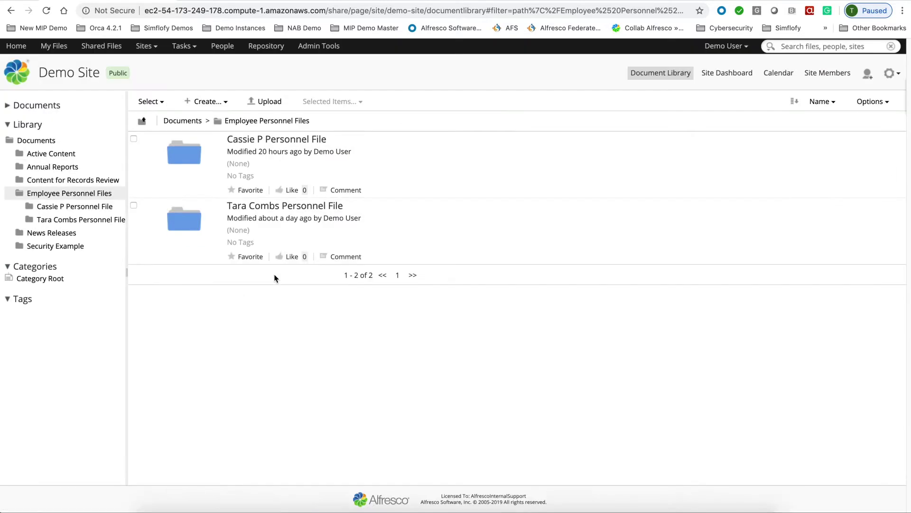
- Create a new folder named with the employee's name followed by 'Personnel File'
left_click(216, 109)
left_click(218, 119)
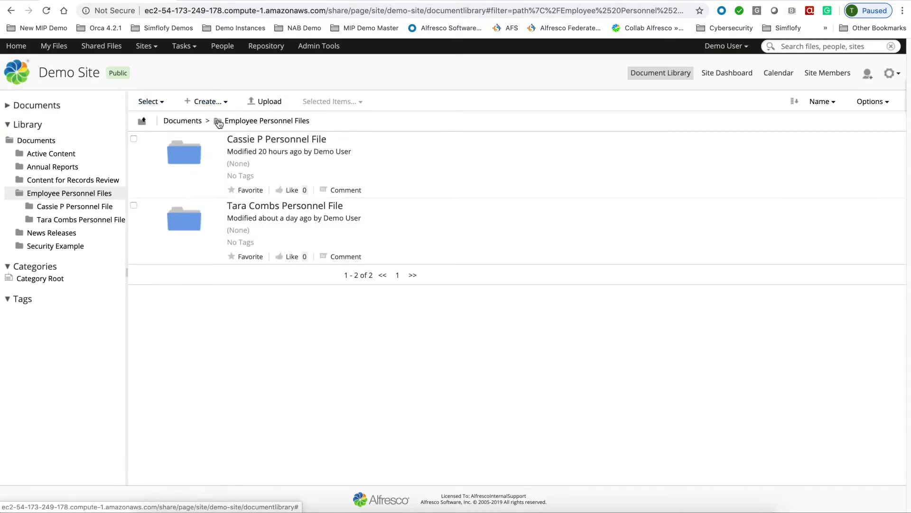
type("Ro")
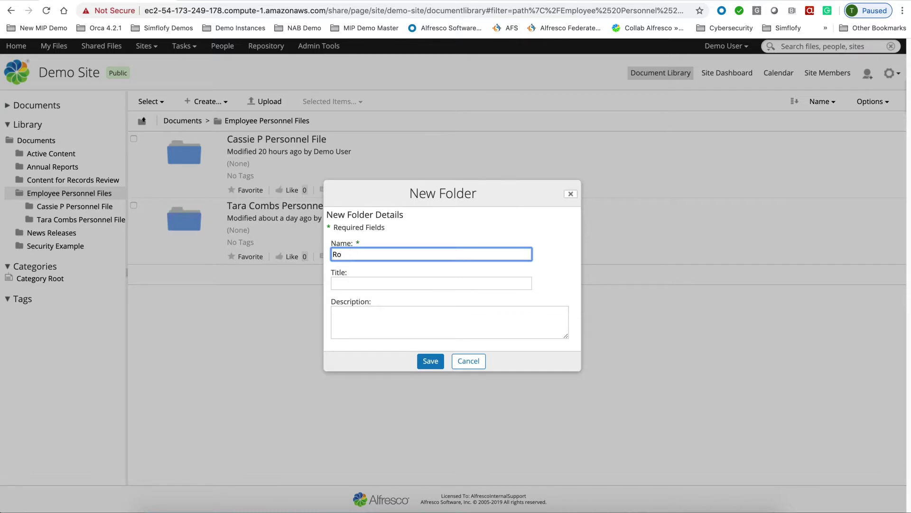
type("her Fedre")
type("er Personnel File")
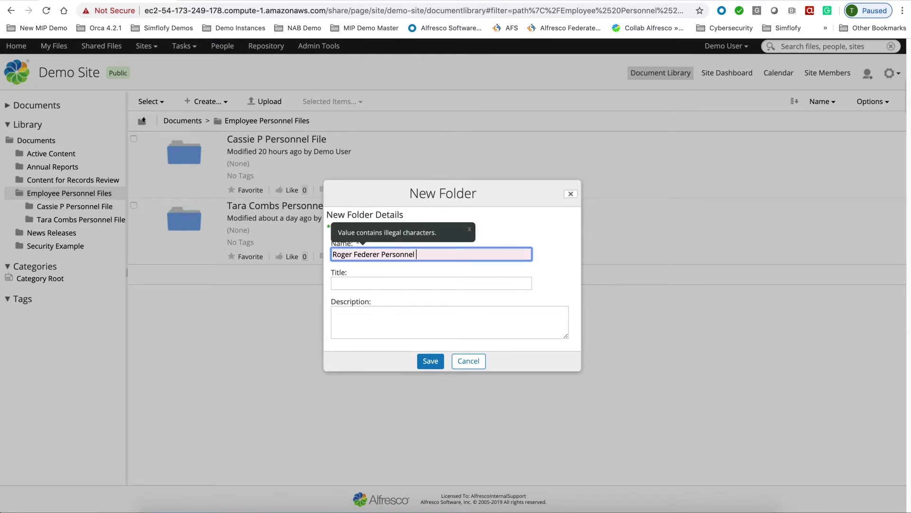
left_click(430, 361)
- Save the new folder's properties with the employee number, employee name and start date 3/4/2015
mouse_move(729, 231)
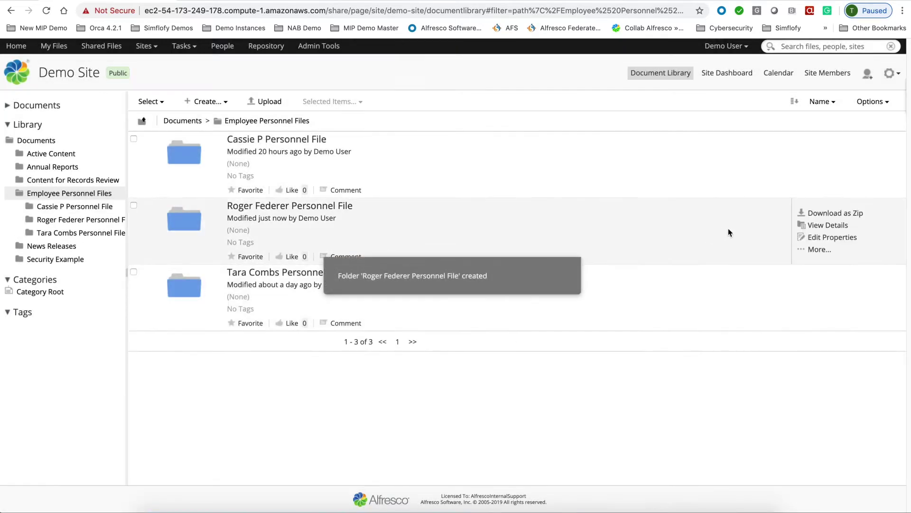
left_click(821, 238)
type("7")
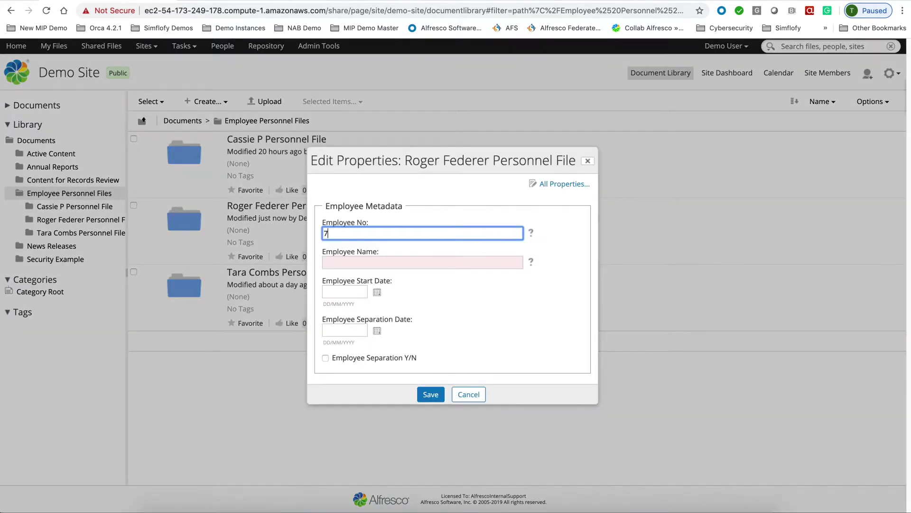
type("87878")
key("Tab")
key("Tab")
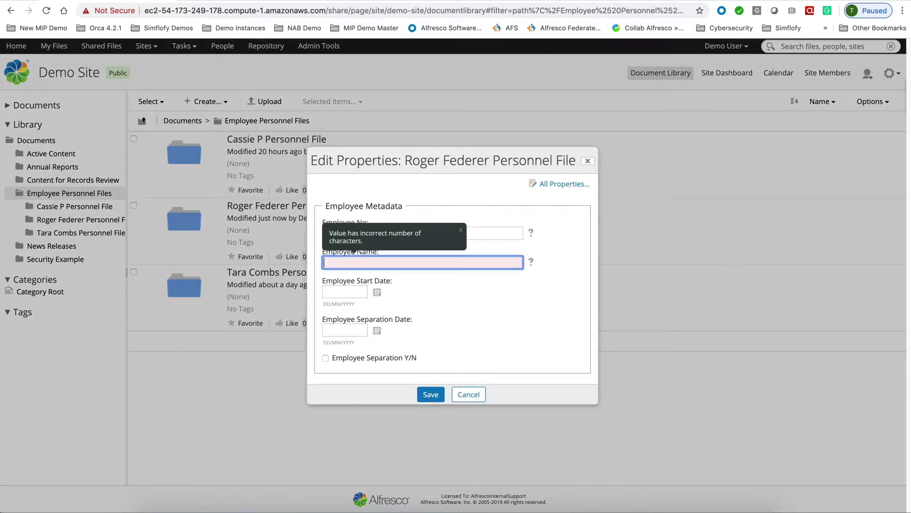
type("Roger Federer")
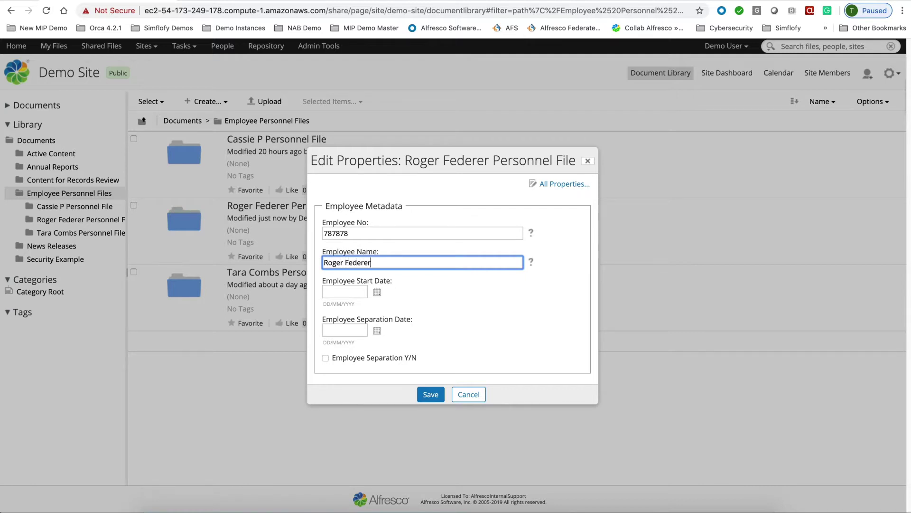
left_click(363, 292)
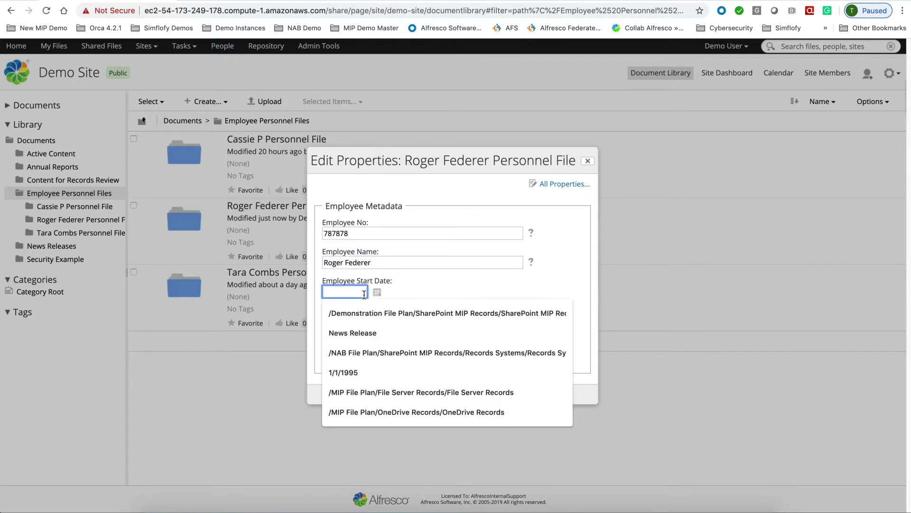
type("3")
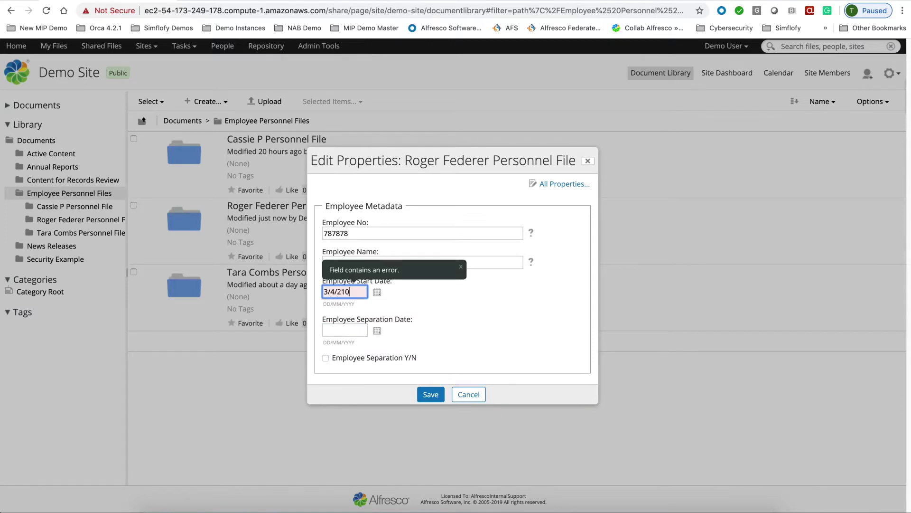
type("/4/2015")
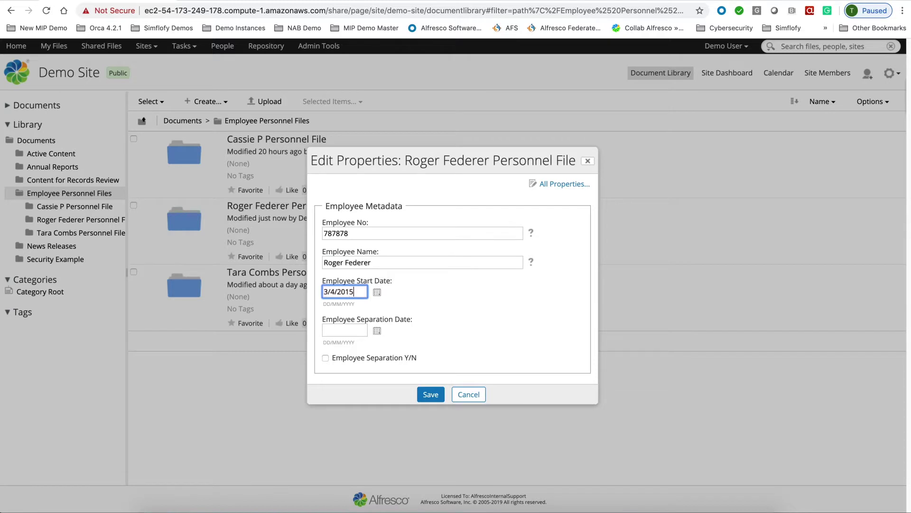
left_click(431, 394)
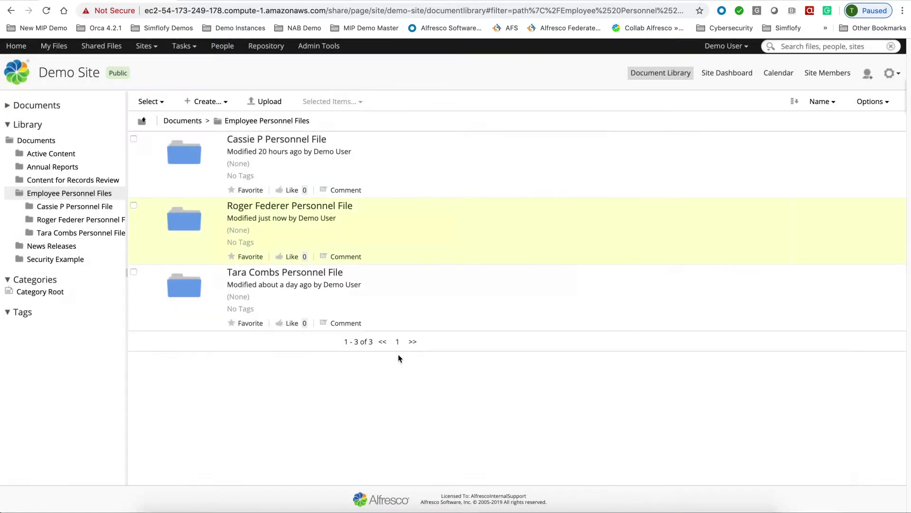
- Upload Drivers License, I-9, Resume, Social Security Card and W-4 Withholding into the new folder
left_click(247, 205)
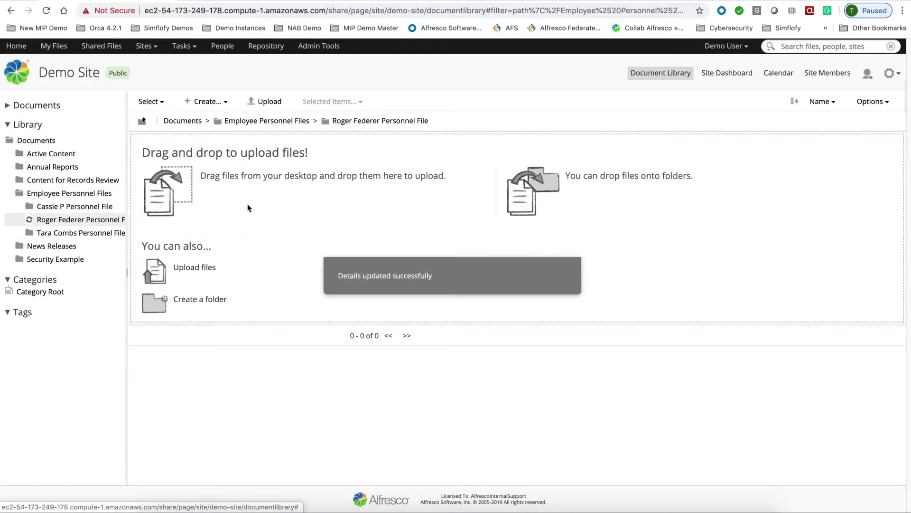
left_click(267, 102)
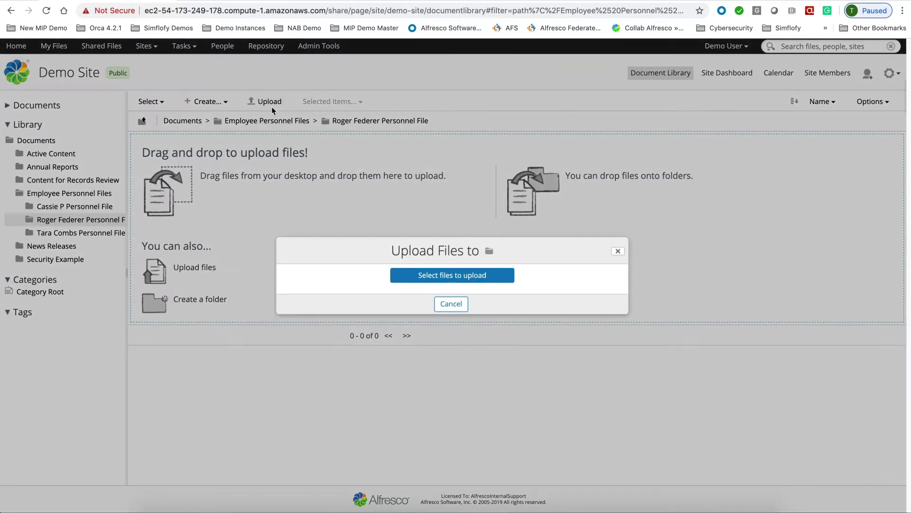
left_click(457, 279)
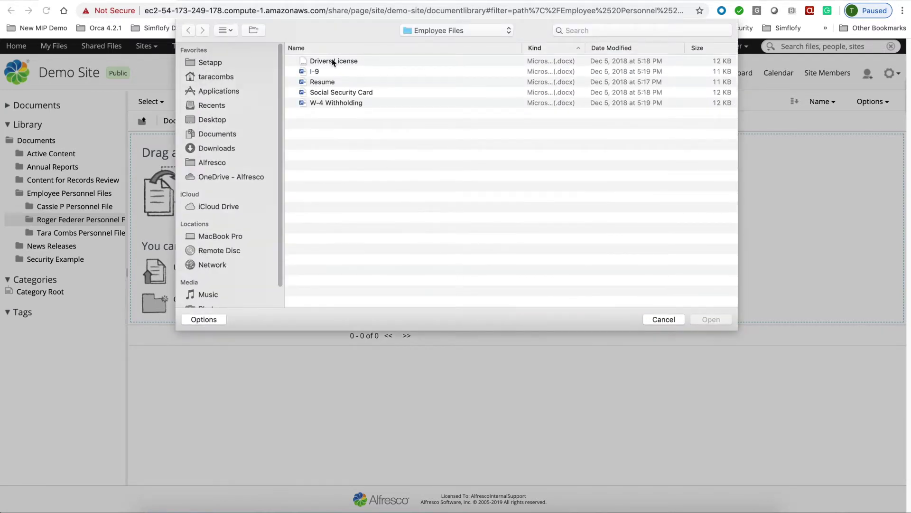
left_click(332, 60)
left_click(334, 103, "shift")
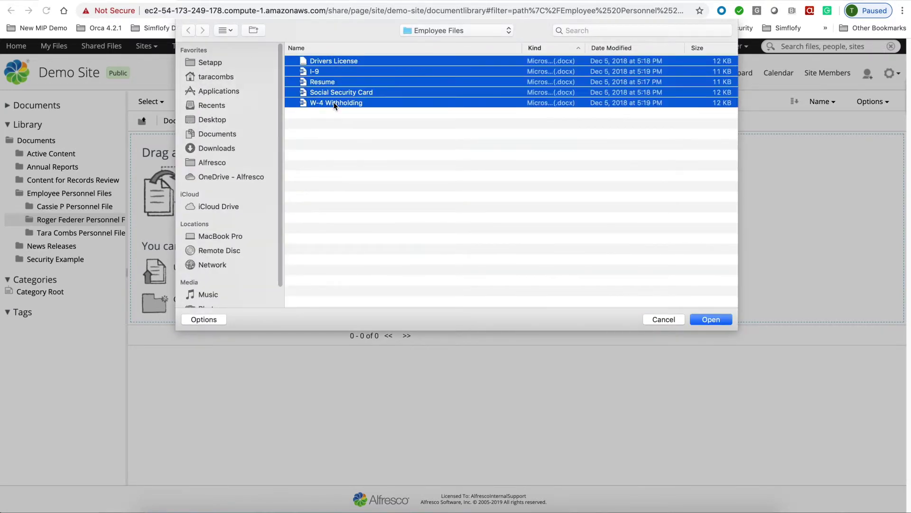
left_click(717, 320)
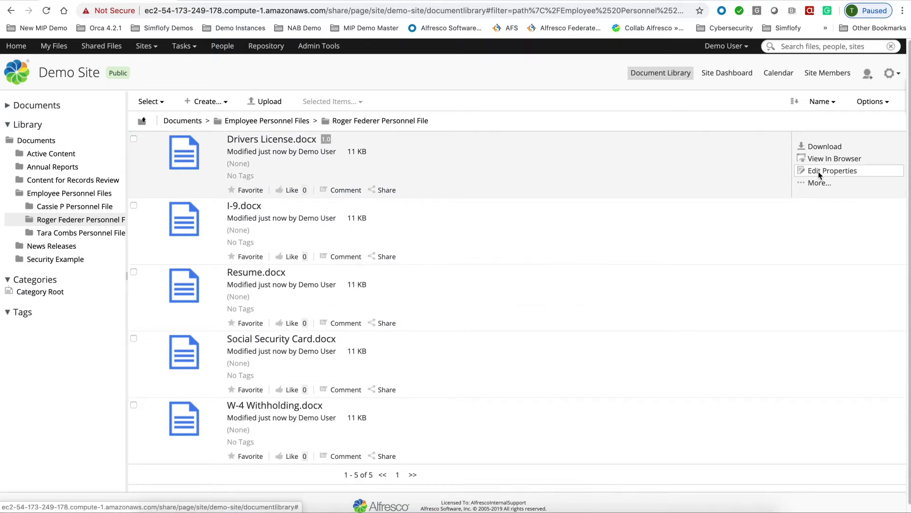
- Review the Drivers License and W-4 Withholding properties without changing anything
left_click(818, 172)
left_click(477, 395)
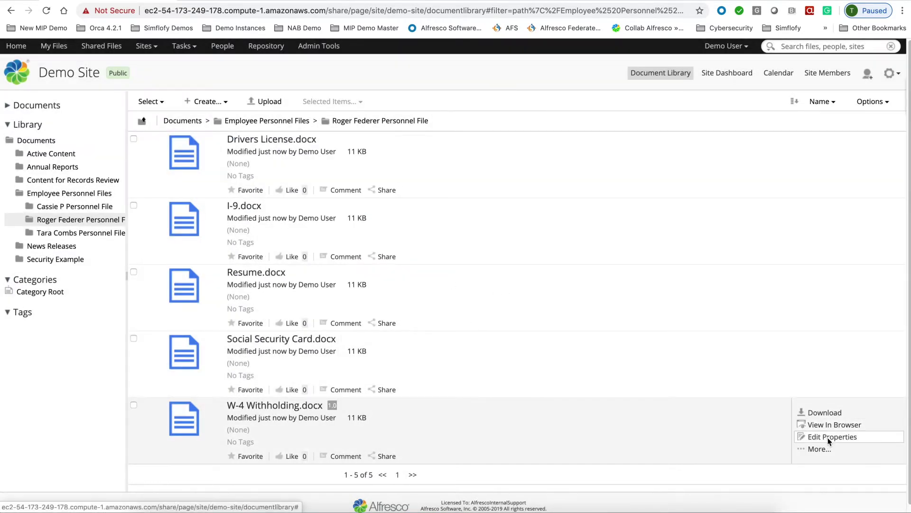
left_click(829, 442)
left_click(479, 395)
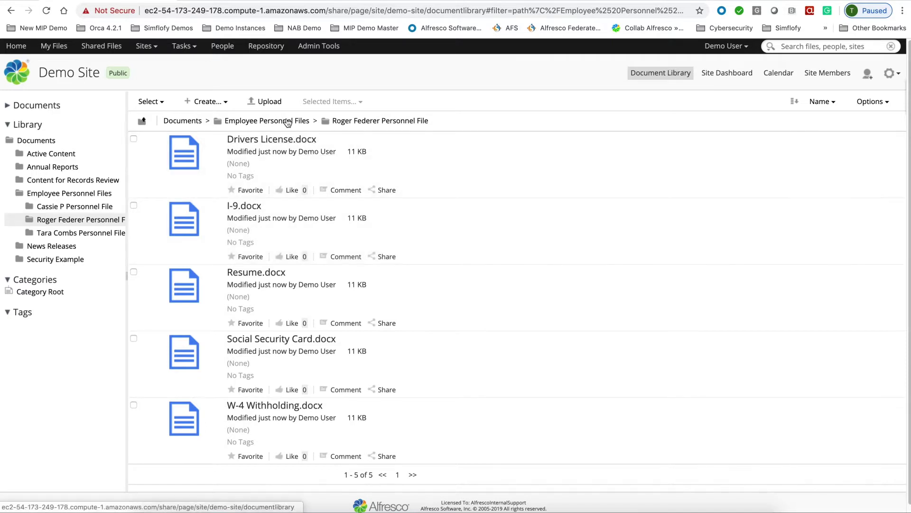
- Give the folder a 4 March 2020 separation date, mark Employee Separation, save, and reopen it
left_click(288, 121)
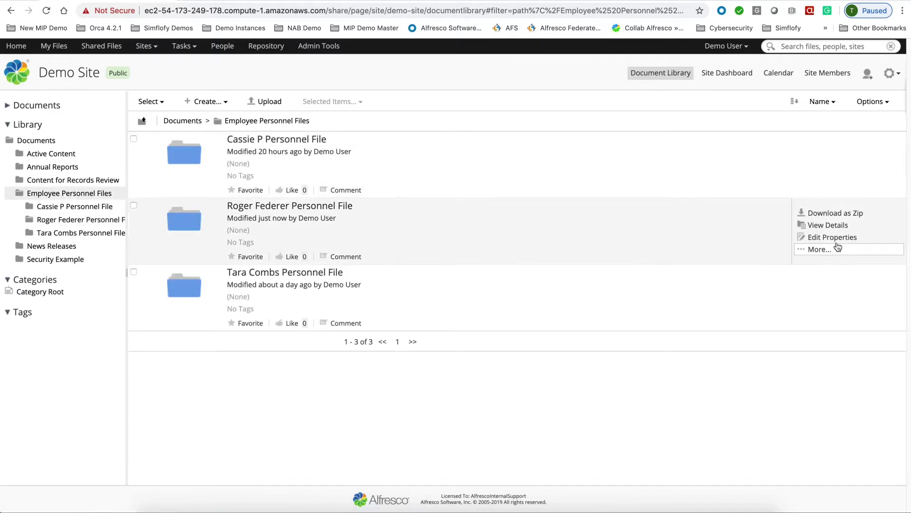
left_click(833, 238)
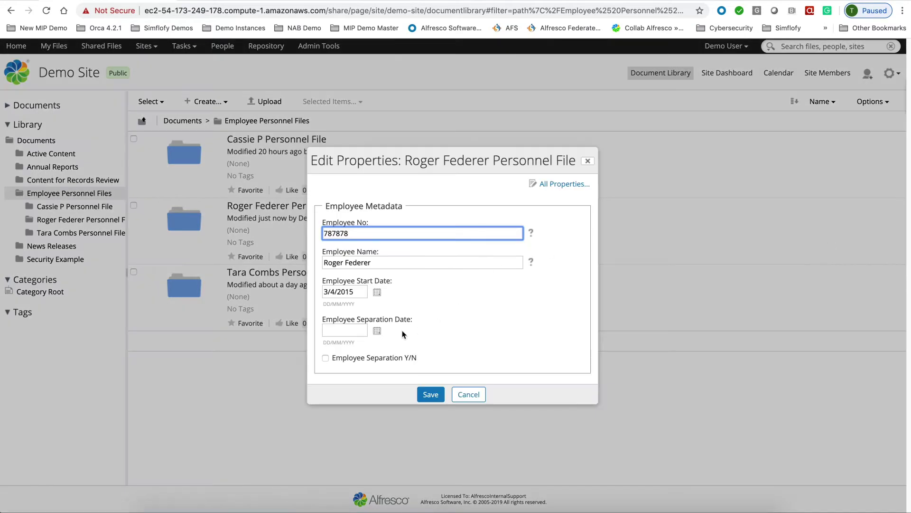
left_click(378, 331)
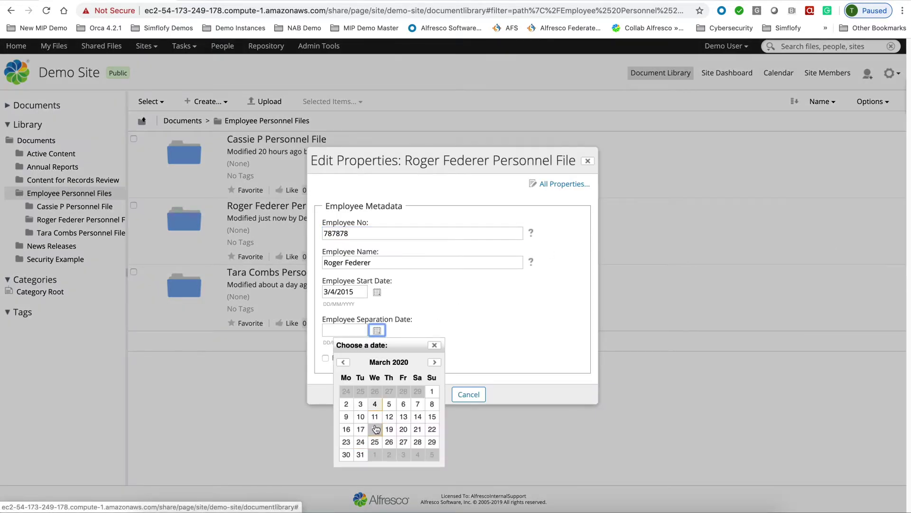
left_click(377, 405)
left_click(326, 358)
left_click(430, 394)
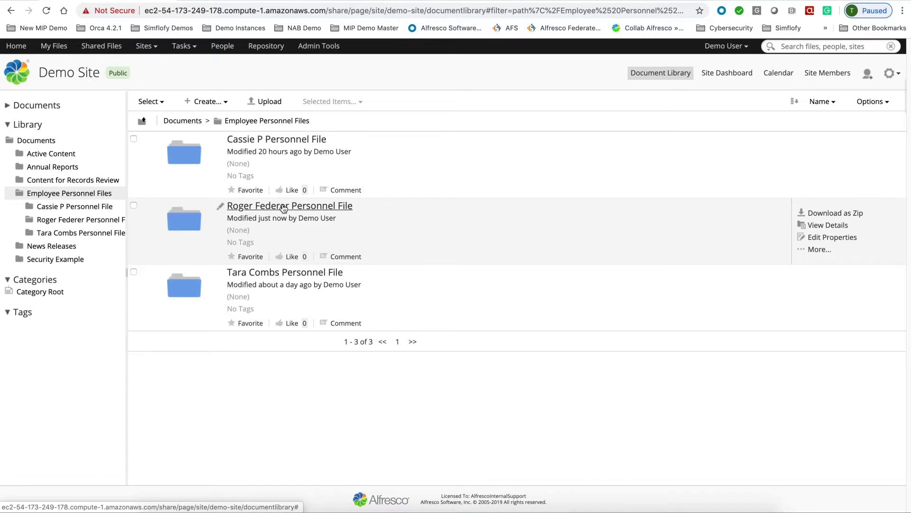
left_click(282, 207)
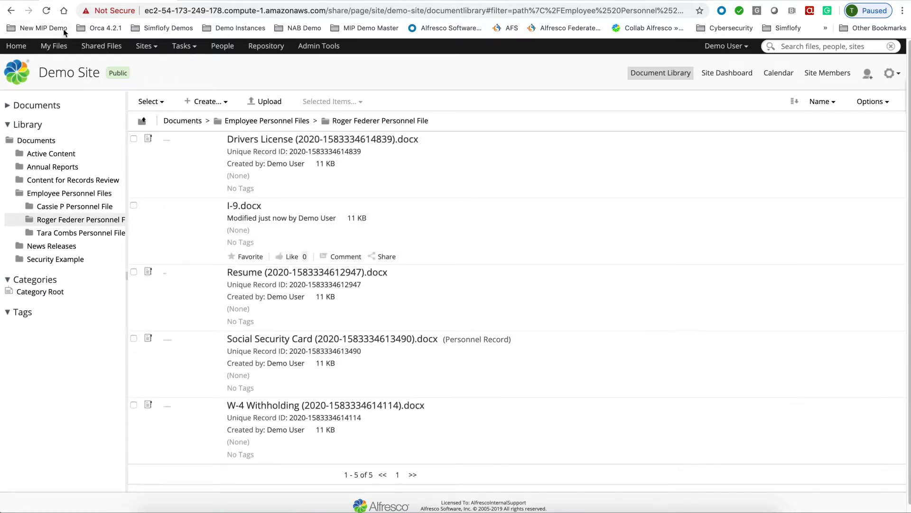
- Check the Drivers License record's employee metadata, then go back to the Records Management file plan
left_click(47, 11)
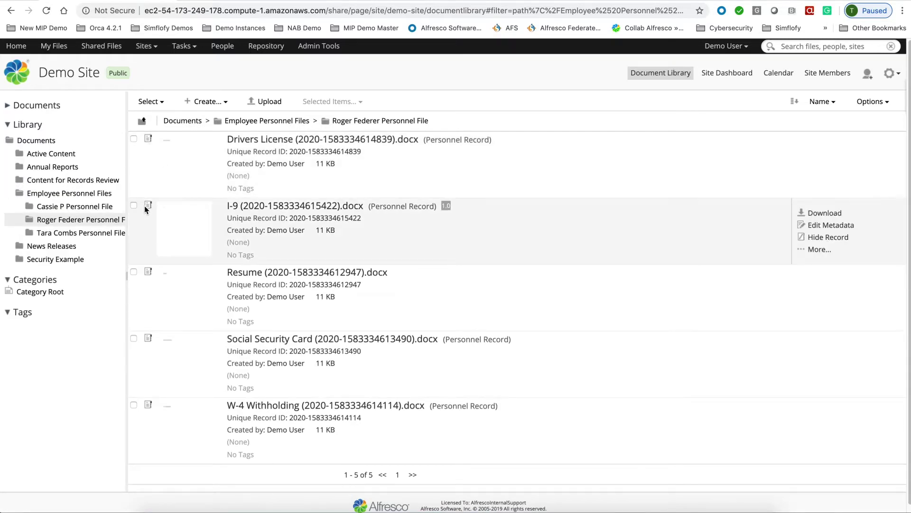
left_click(294, 140)
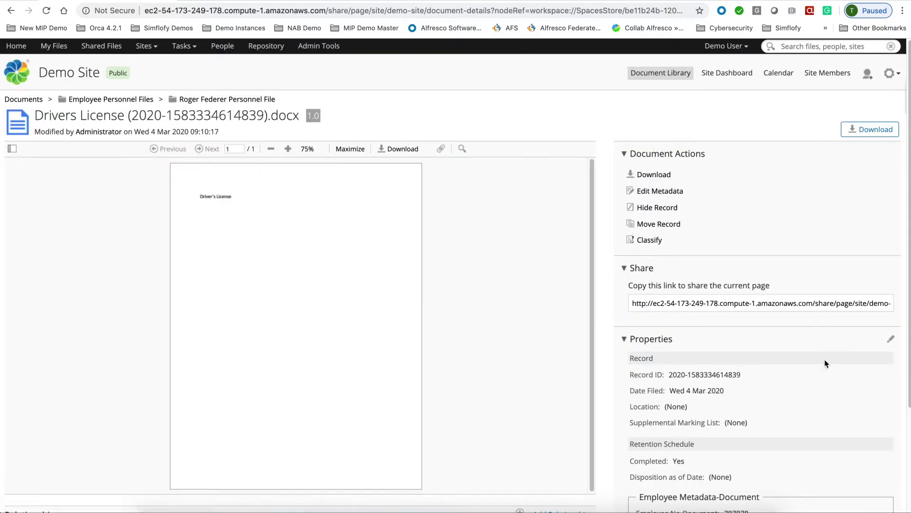
scroll(810, 382, "down", 5)
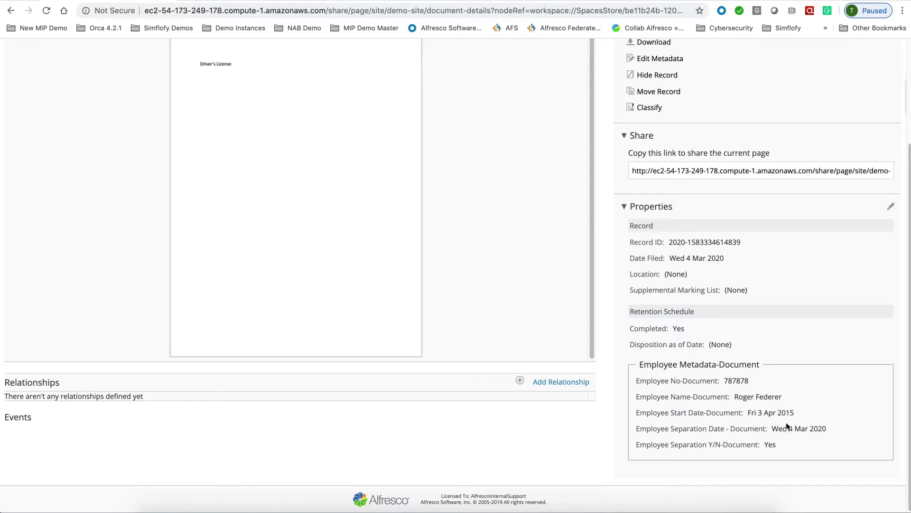
scroll(718, 360, "up", 5)
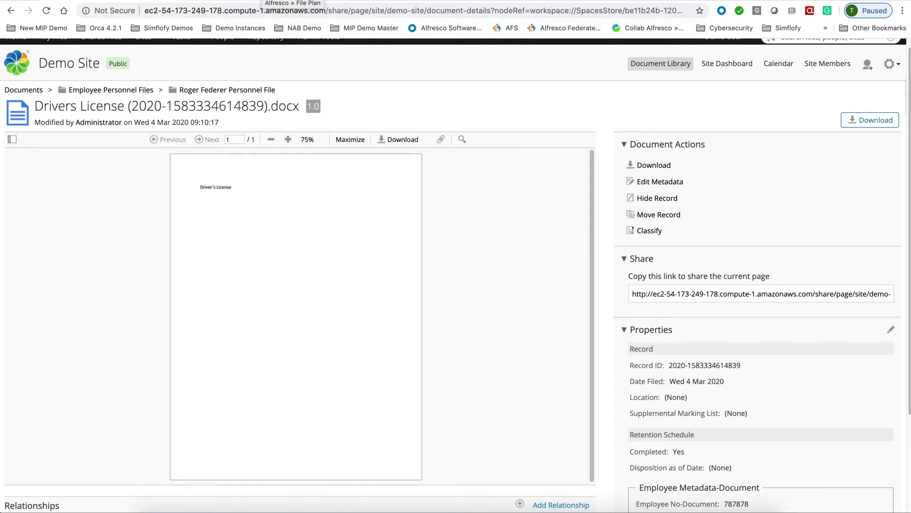
left_click(262, 0)
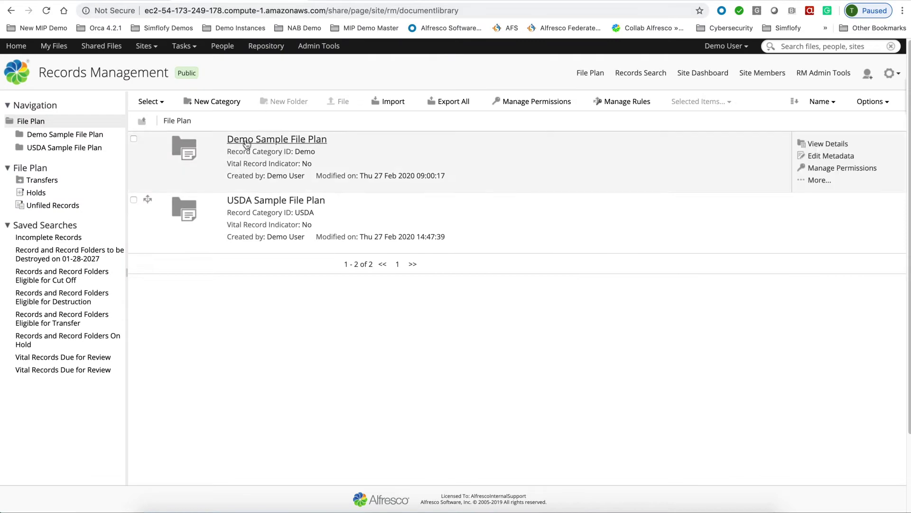
- Navigate USDA Sample File Plan > Employee Personnel Files into the third employee's folder
left_click(244, 200)
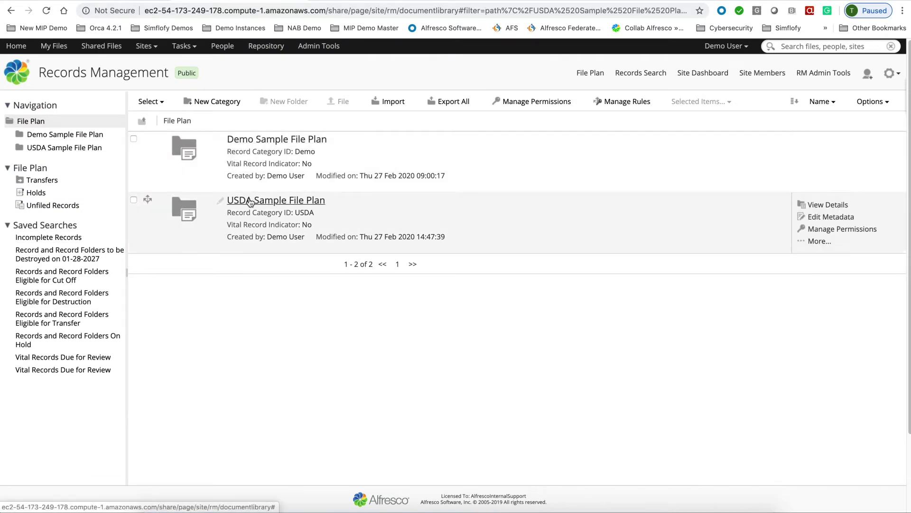
scroll(294, 351, "down", 2)
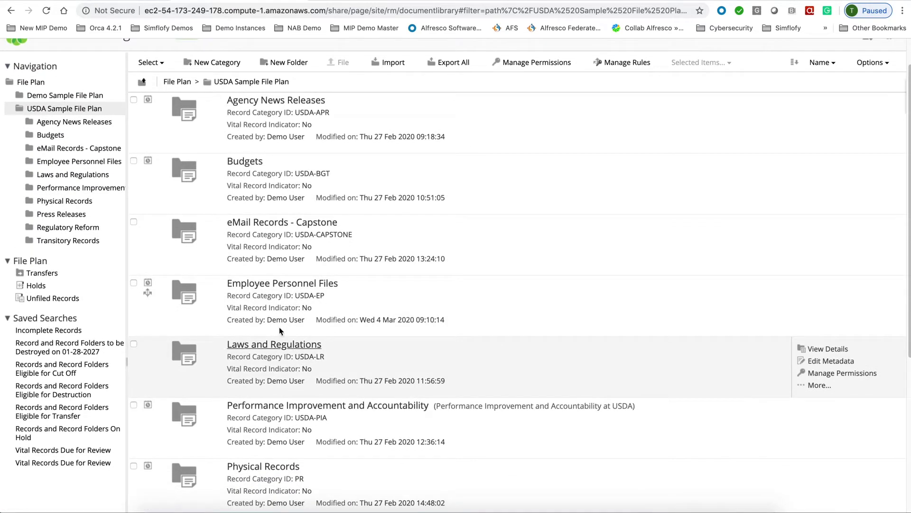
left_click(274, 284)
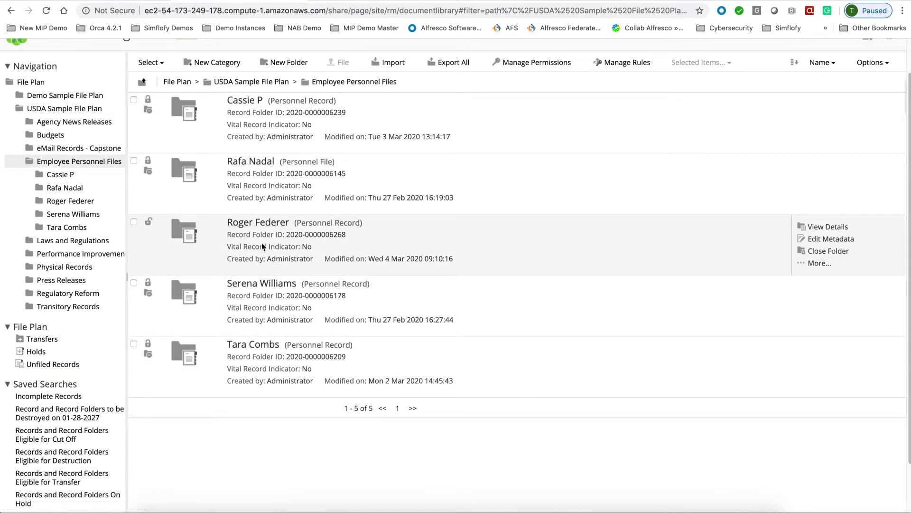
left_click(254, 223)
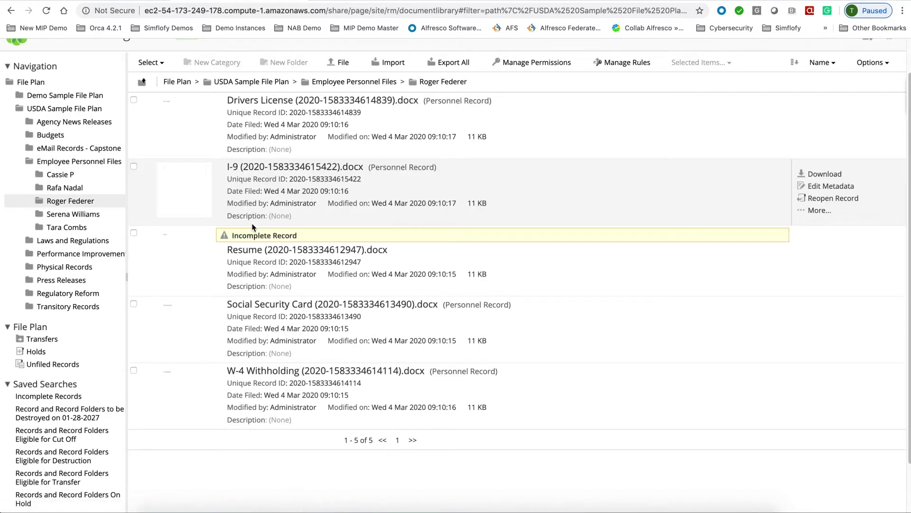
- Complete the Resume record and return to Employee Personnel Files
left_click(850, 270)
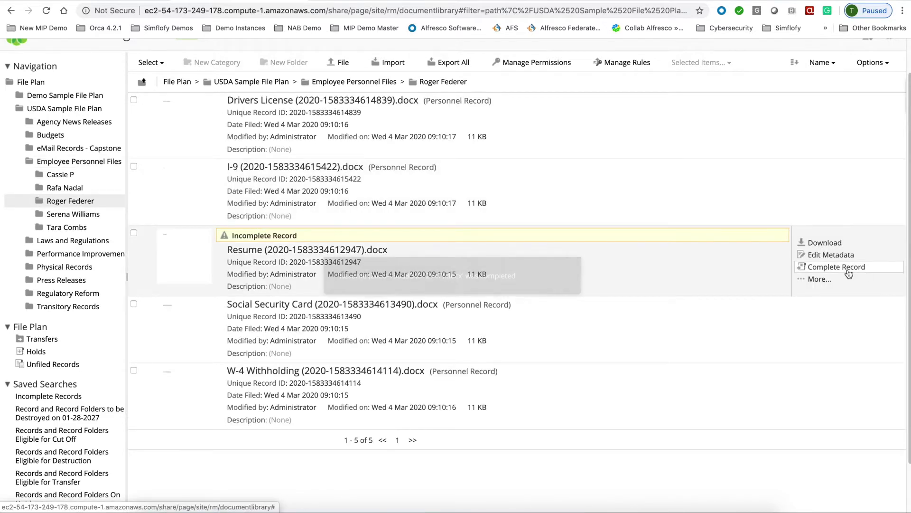
scroll(760, 276, "up", 2)
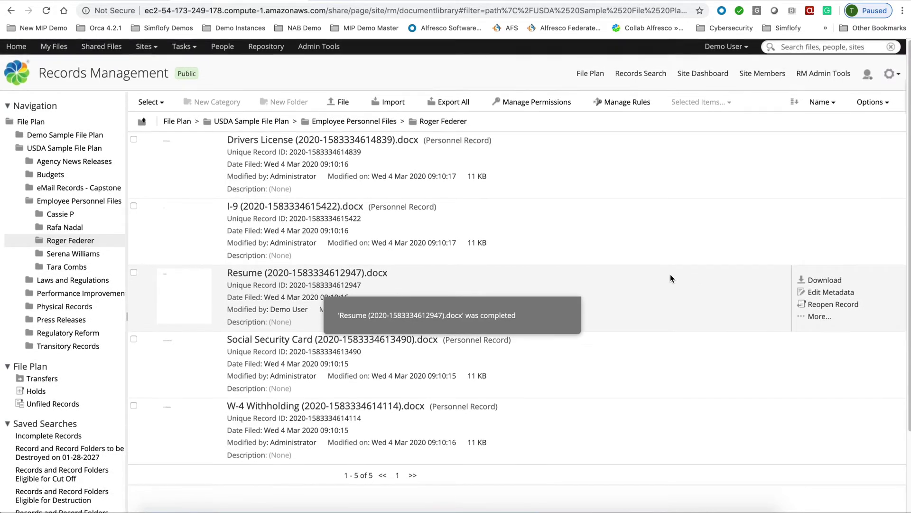
left_click(392, 122)
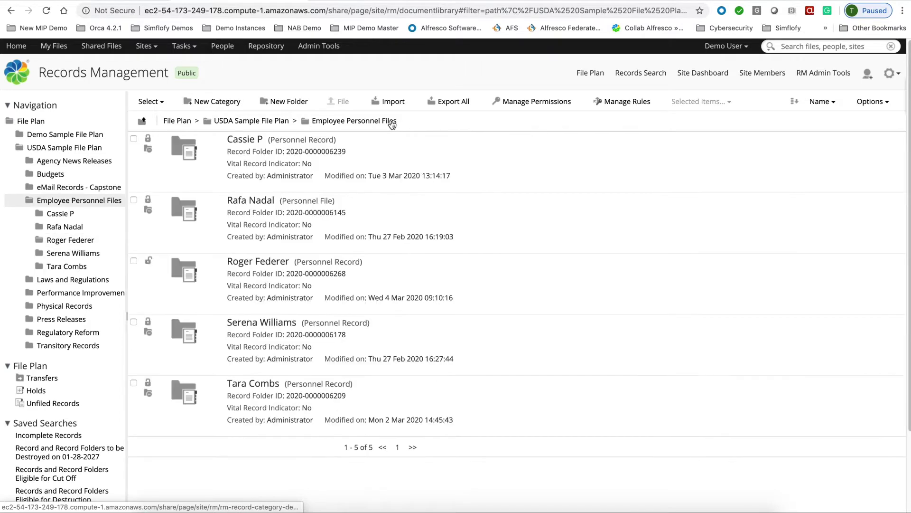
- Review the third personnel folder's retention details and cut it off, fixing disposition at 4 Mar 2027
left_click(815, 269)
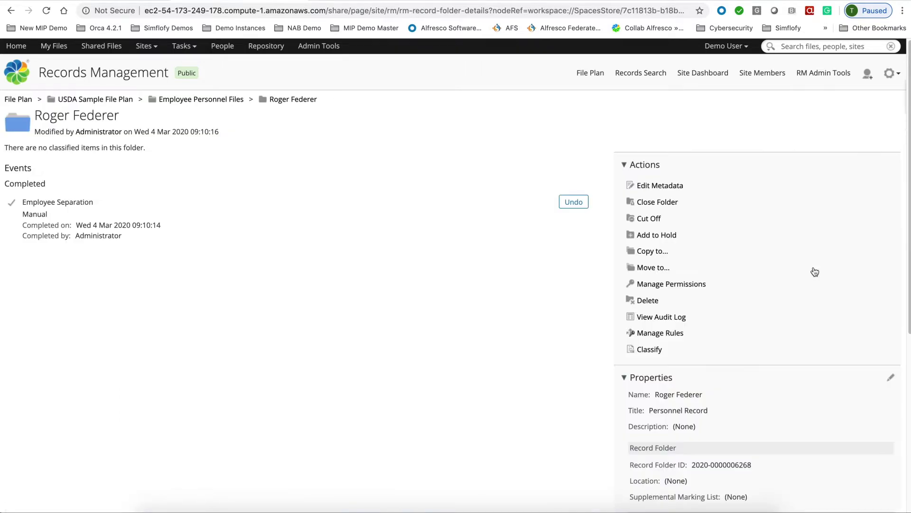
scroll(732, 287, "down", 5)
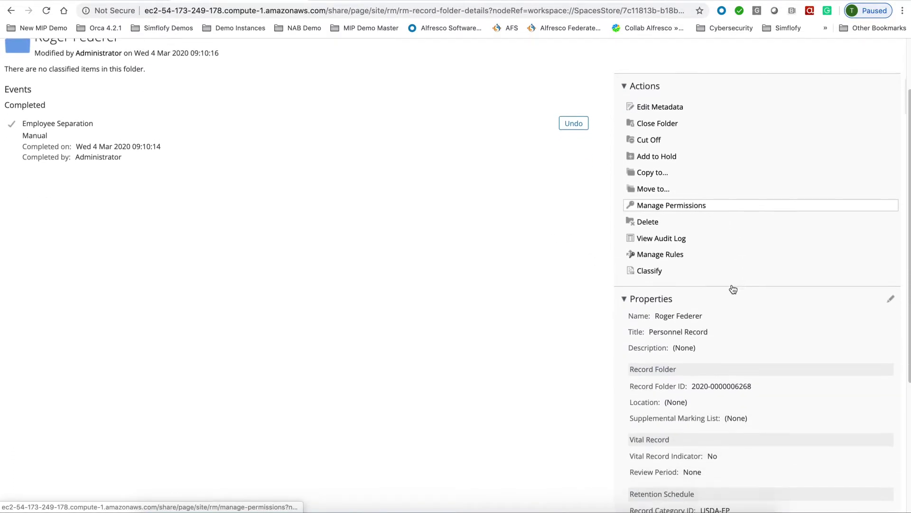
scroll(732, 286, "down", 3)
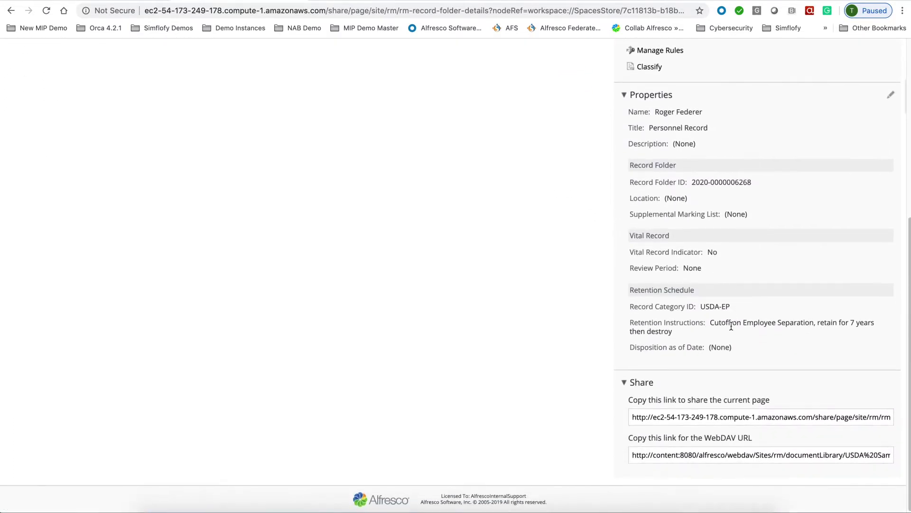
scroll(155, 259, "up", 7)
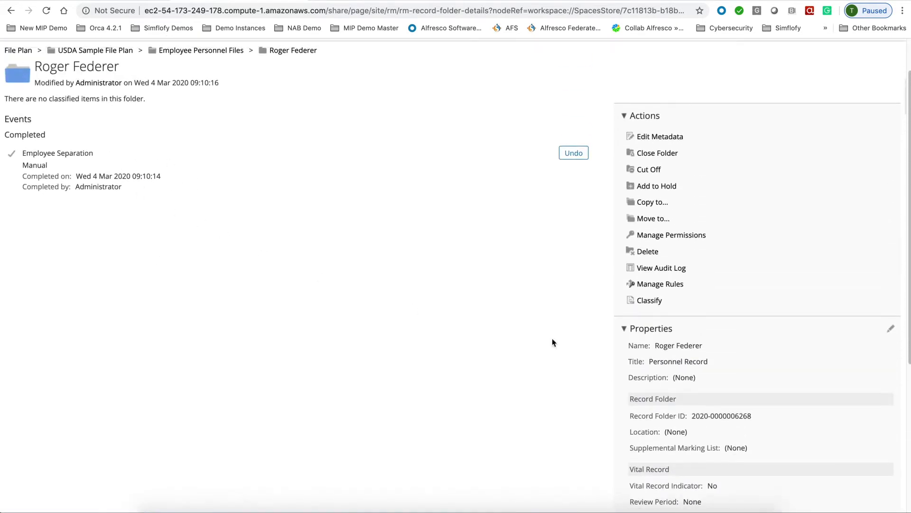
scroll(758, 408, "down", 5)
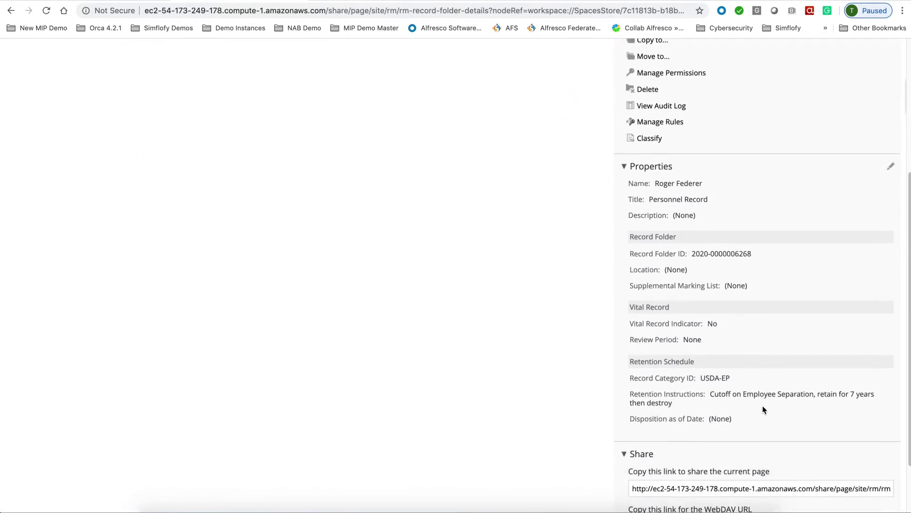
scroll(762, 410, "up", 5)
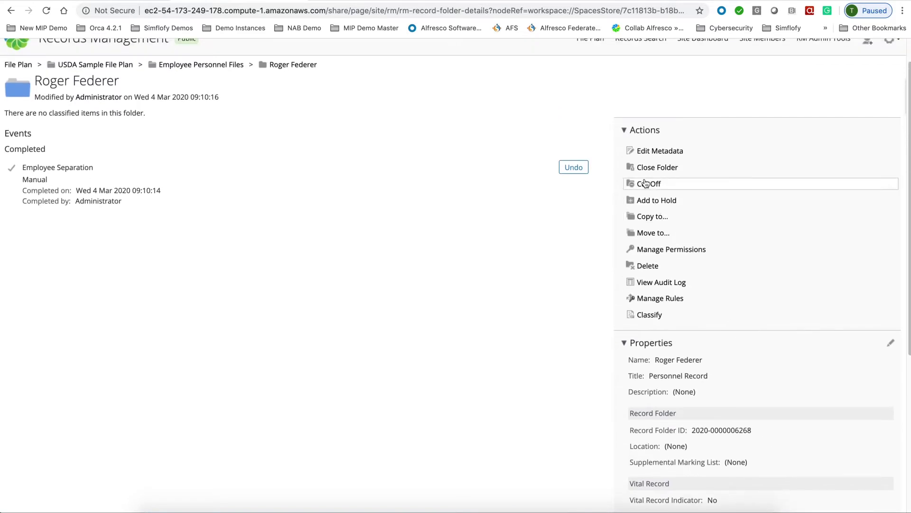
left_click(654, 191)
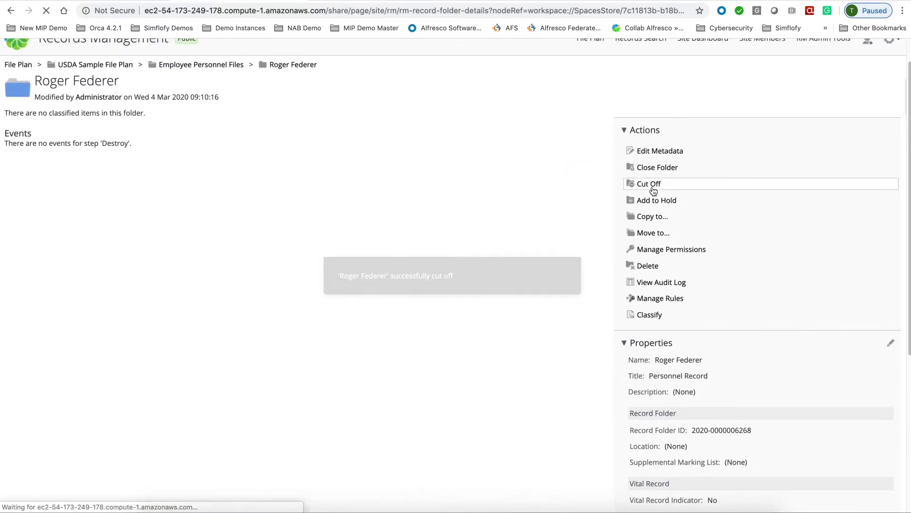
scroll(757, 380, "down", 8)
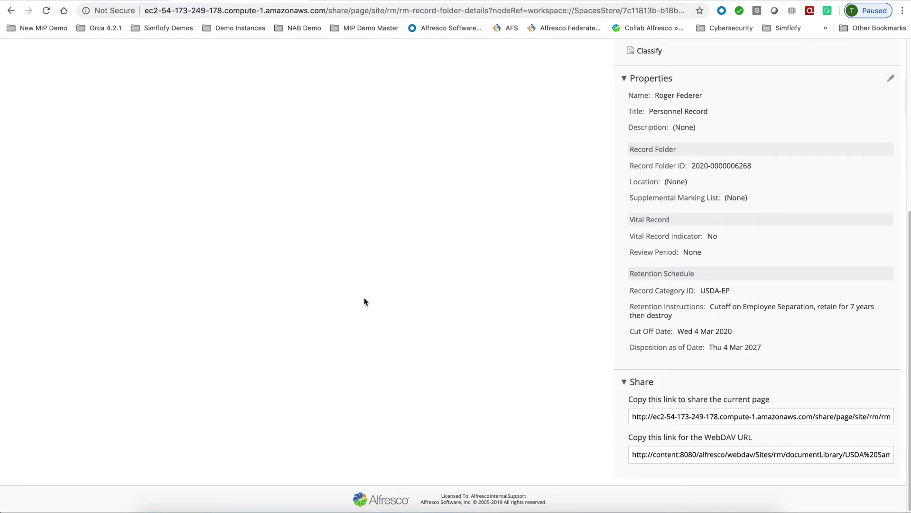
scroll(365, 301, "up", 6)
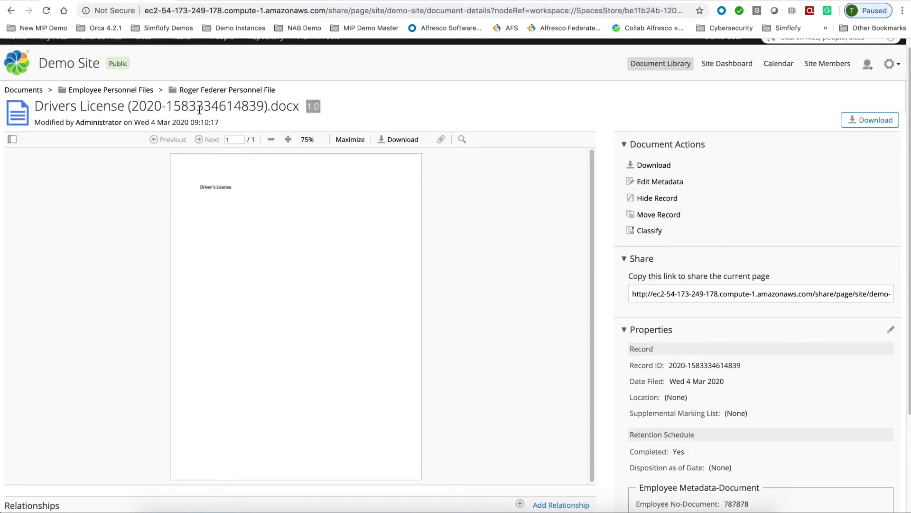
- Upload the Resume file into the Demo Site's Annual Reports folder
left_click(29, 92)
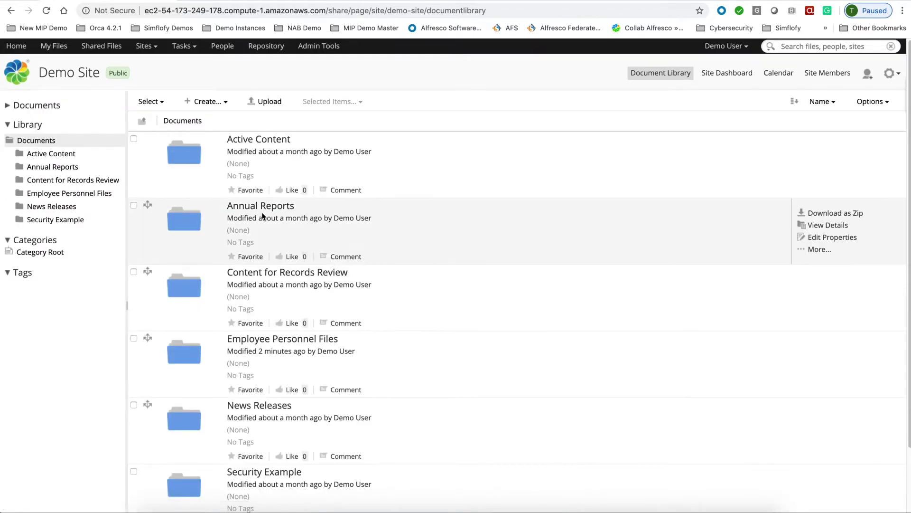
left_click(264, 211)
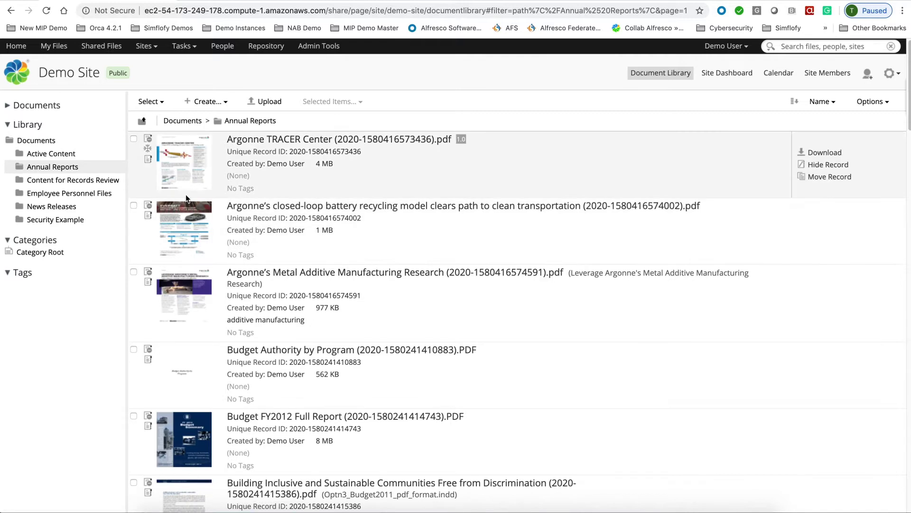
scroll(301, 244, "down", 1)
scroll(301, 244, "down", 5)
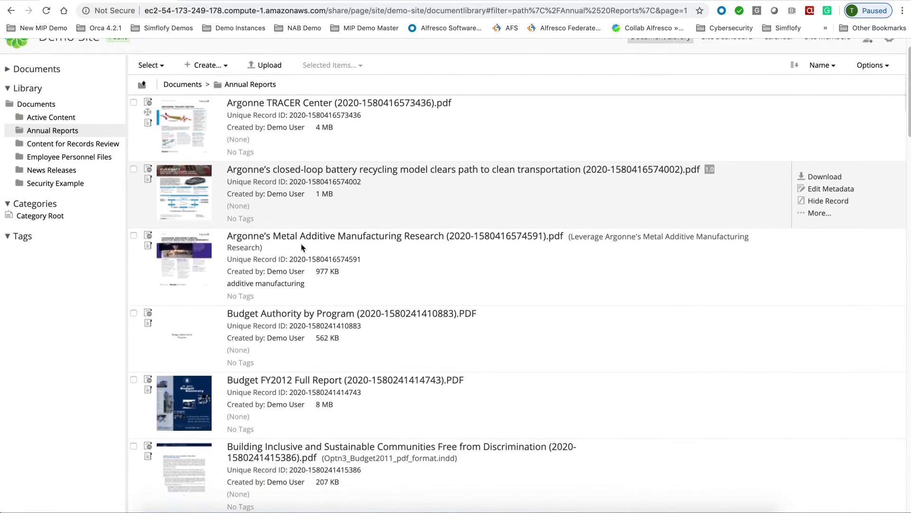
scroll(301, 244, "up", 6)
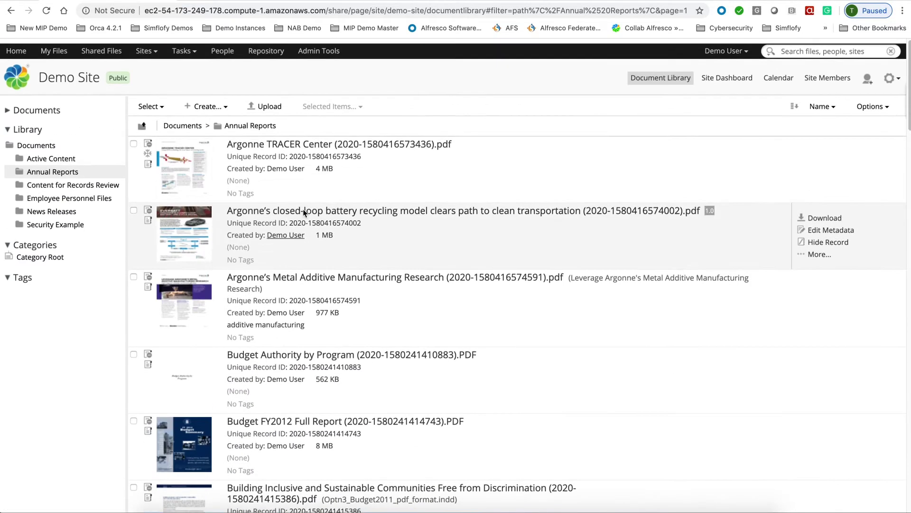
left_click(269, 104)
left_click(447, 273)
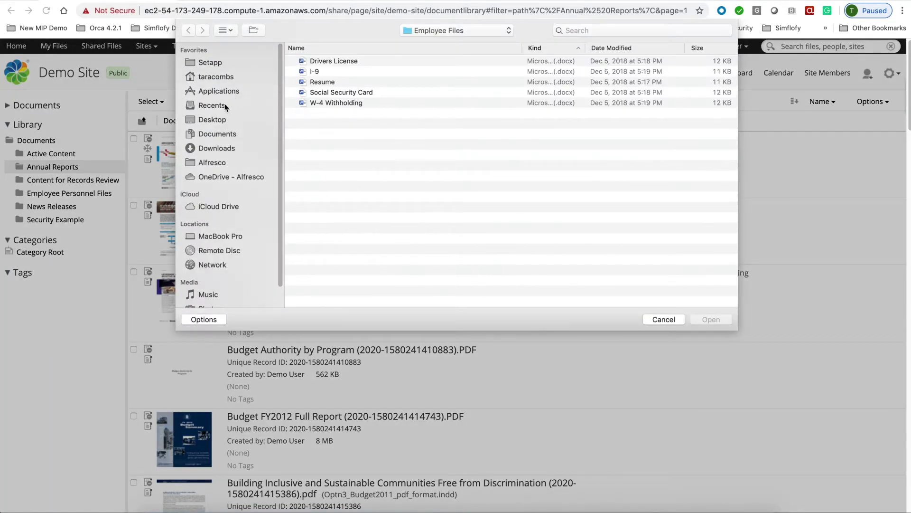
double_click(318, 81)
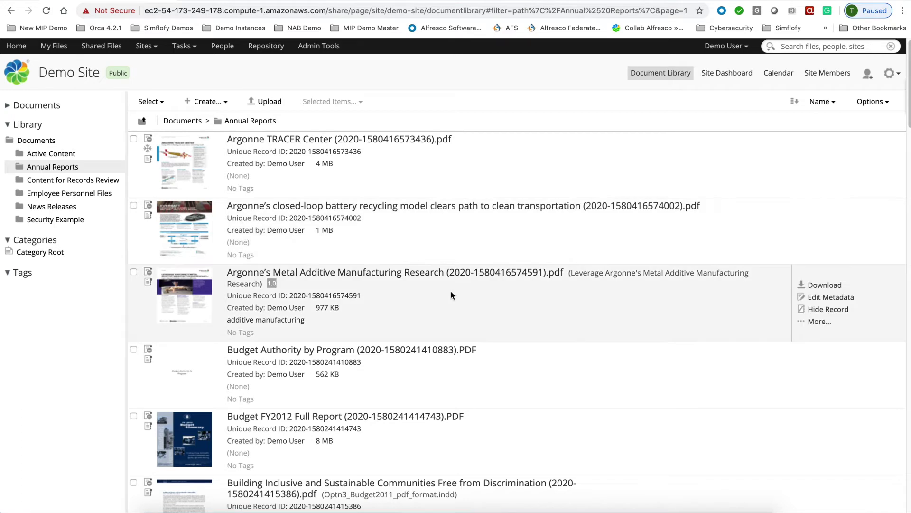
- Sort Annual Reports by Created, newest first, and open the uploaded Resume
left_click(821, 104)
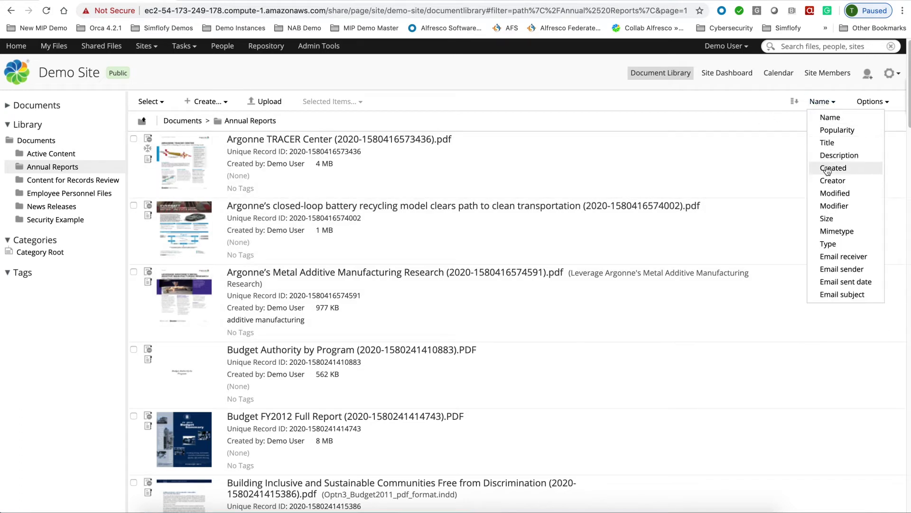
left_click(833, 167)
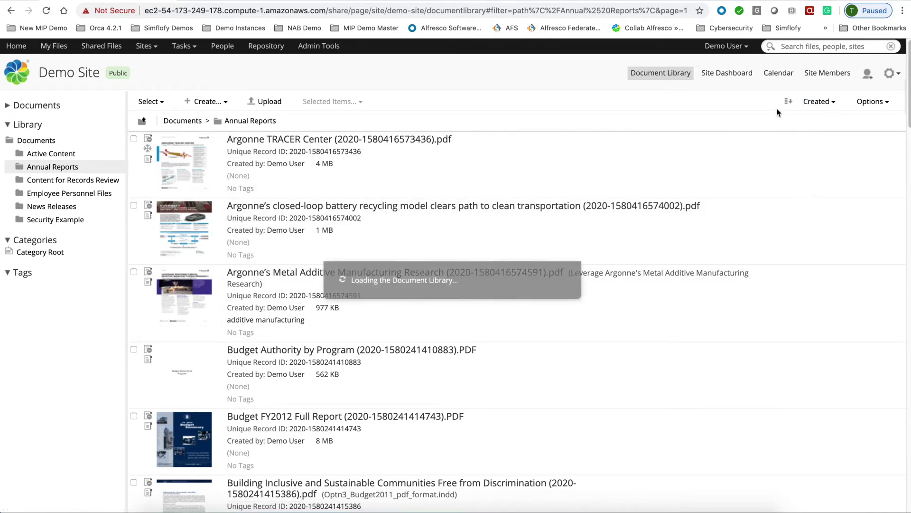
left_click(789, 103)
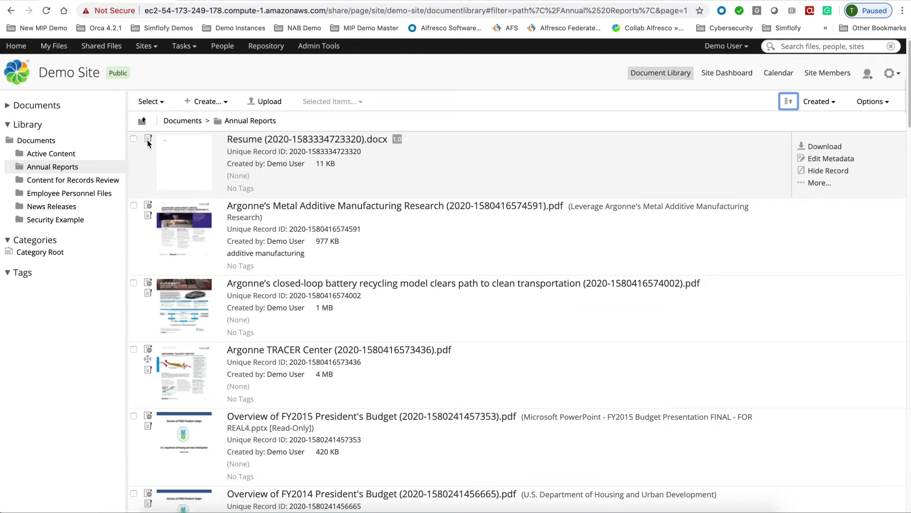
left_click(289, 141)
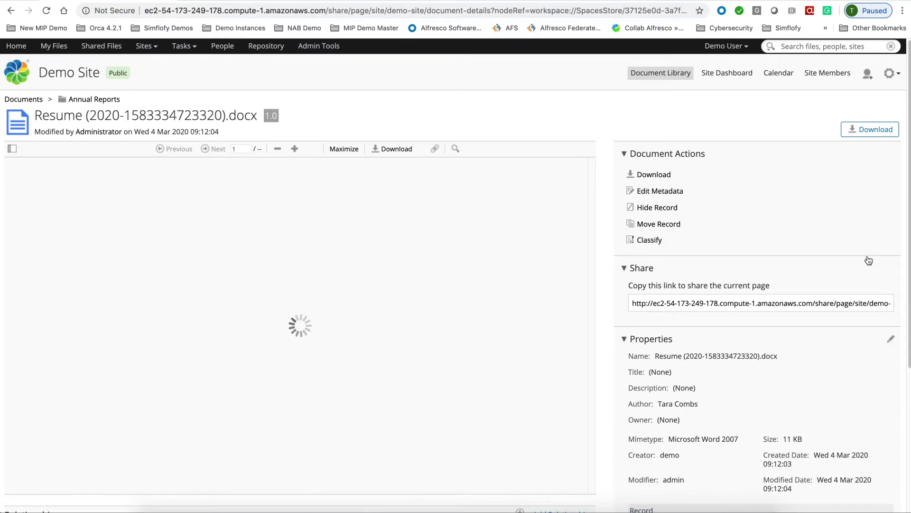
- Navigate the file plan into the Demo Sample Annual Reports record folder
scroll(798, 312, "down", 5)
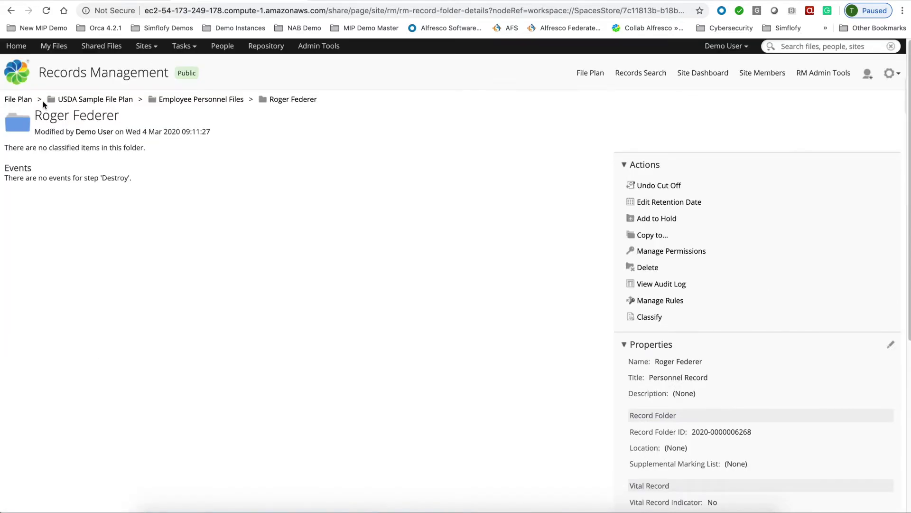
left_click(19, 100)
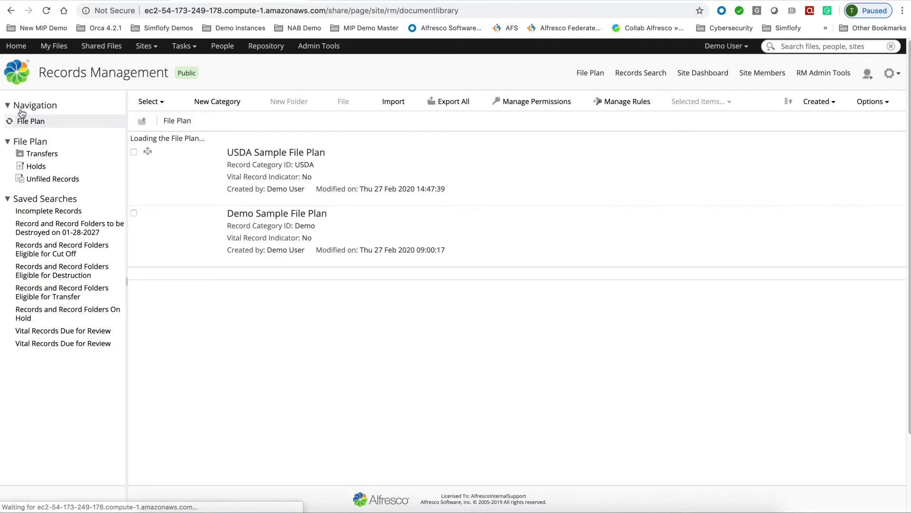
left_click(46, 138)
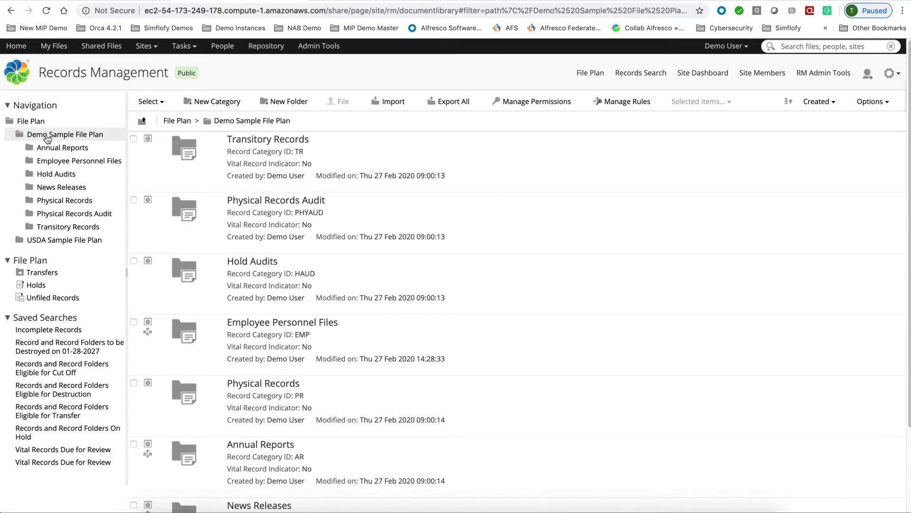
left_click(65, 148)
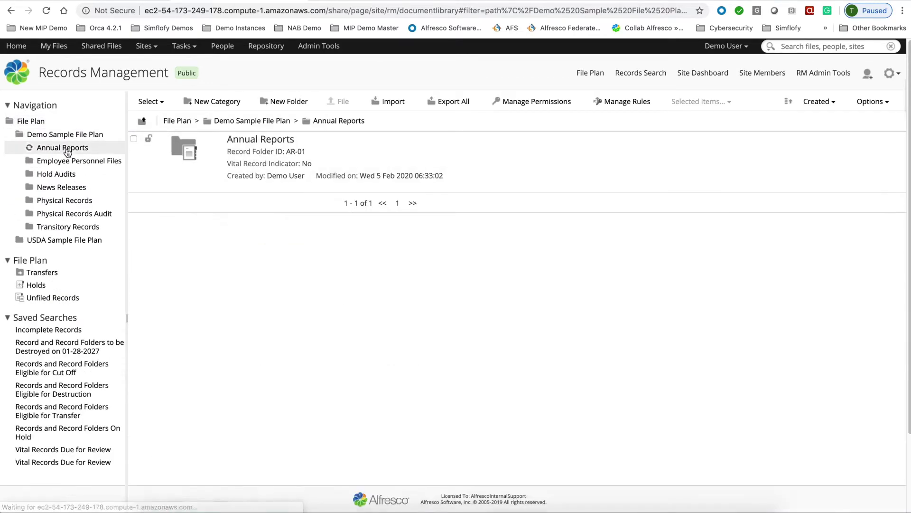
mouse_move(242, 143)
left_click(242, 143)
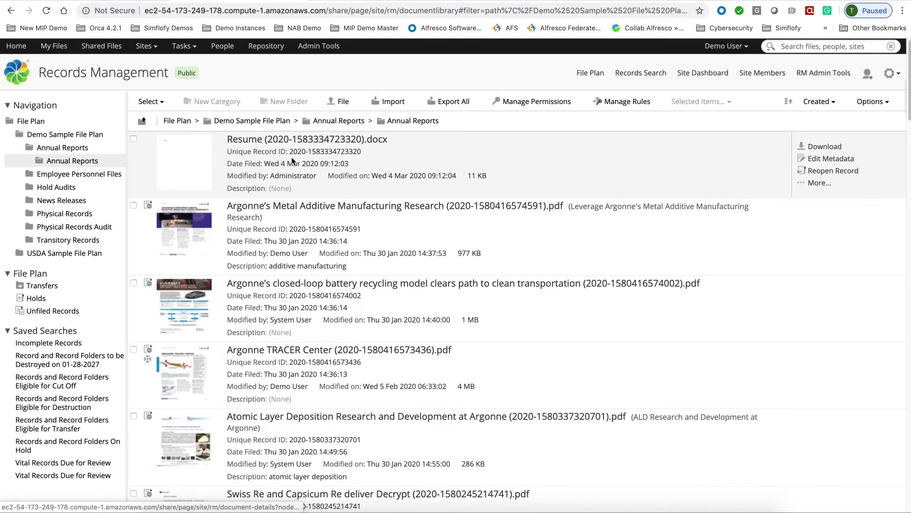
- Show more actions for the Resume record, then return to the Demo Site document library
left_click(819, 183)
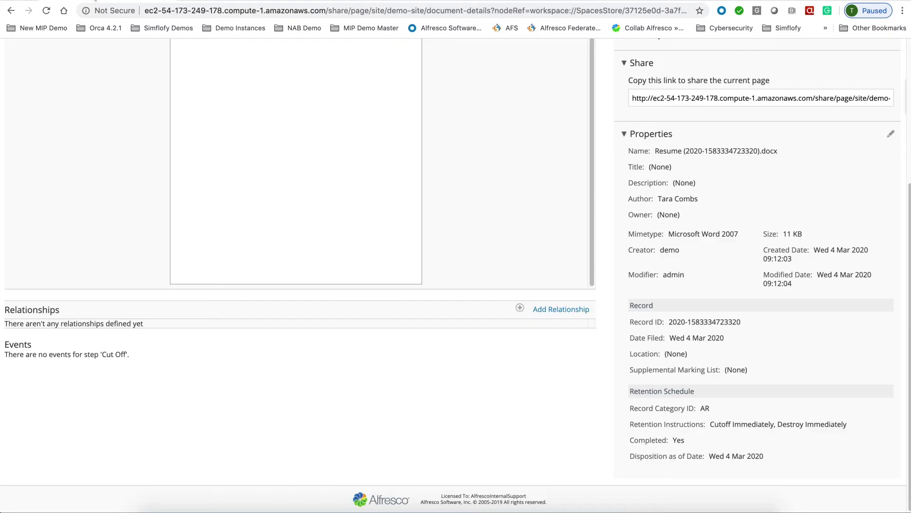
scroll(101, 118, "up", 5)
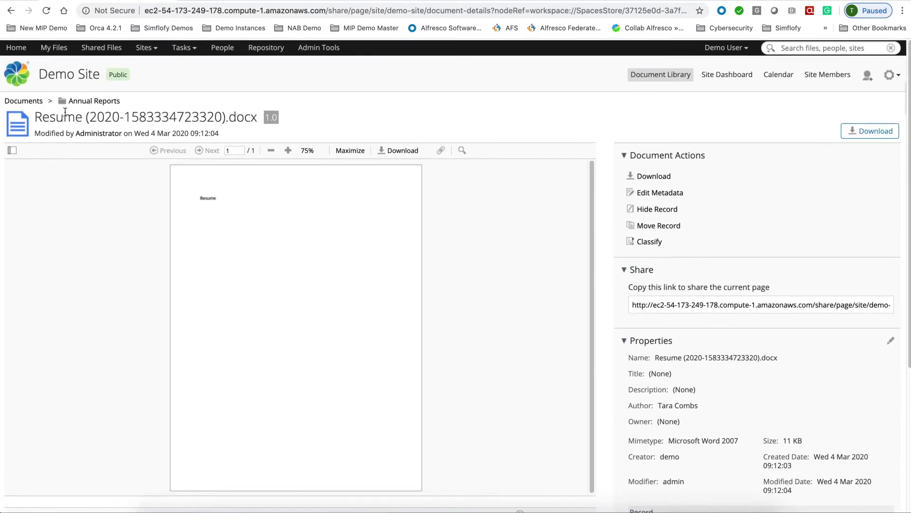
left_click(27, 100)
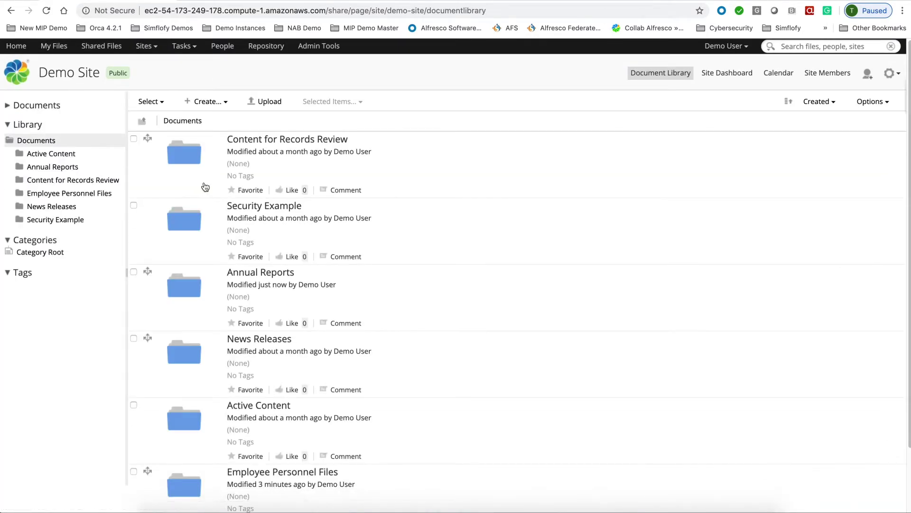
- Upload Social Security Card.docx from the computer into the Content for Records Review folder
scroll(380, 239, "down", 1)
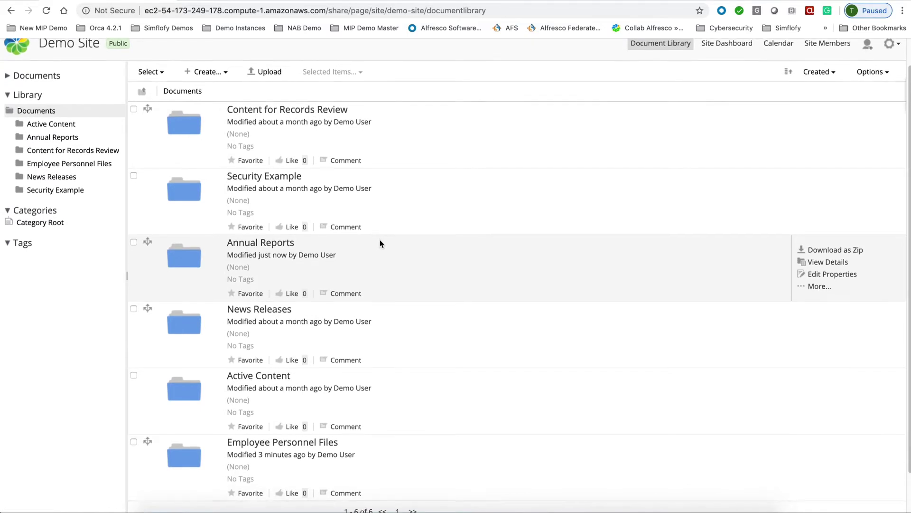
scroll(379, 244, "down", 2)
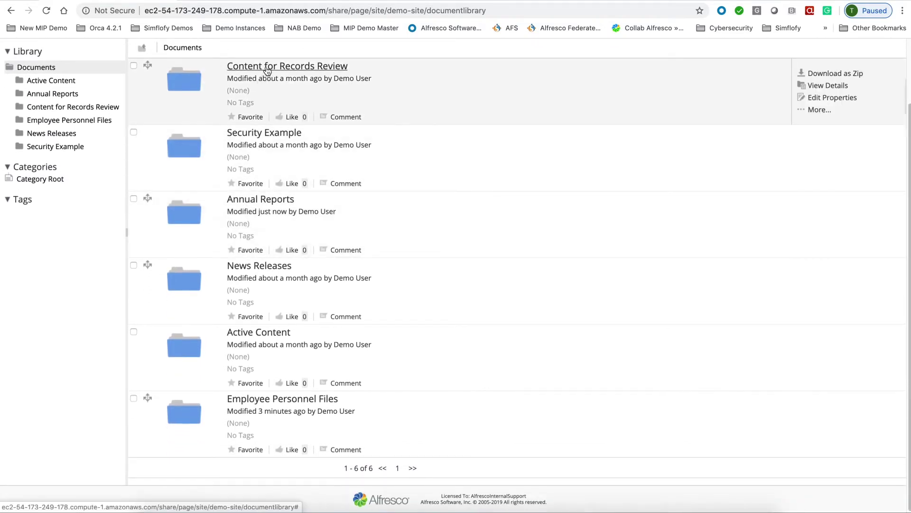
left_click(267, 67)
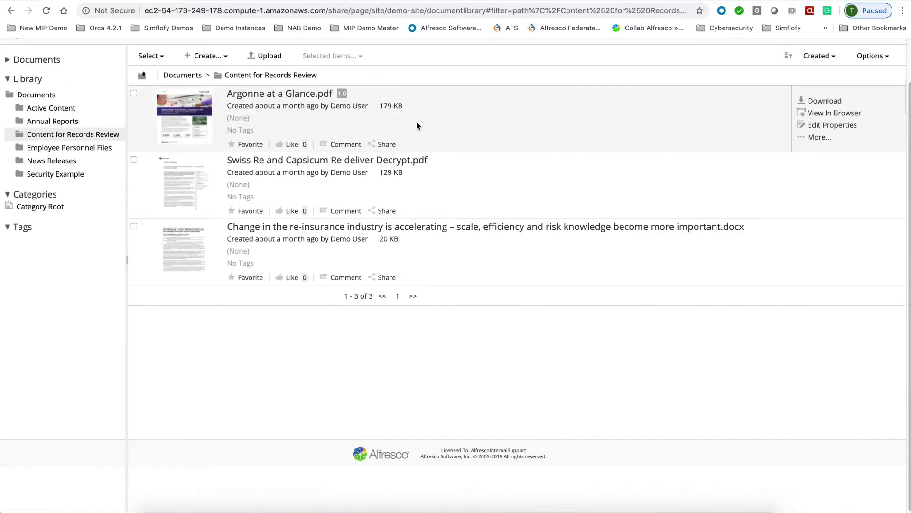
scroll(270, 102, "up", 2)
left_click(272, 103)
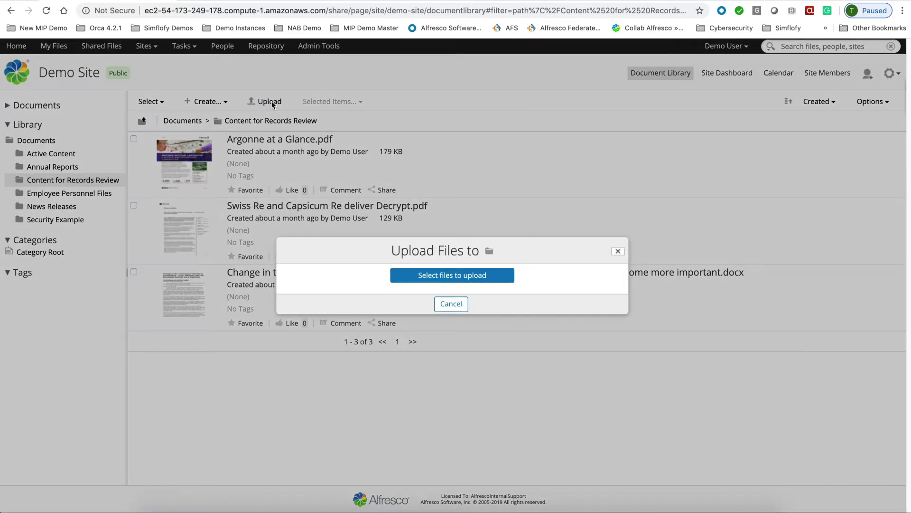
left_click(463, 275)
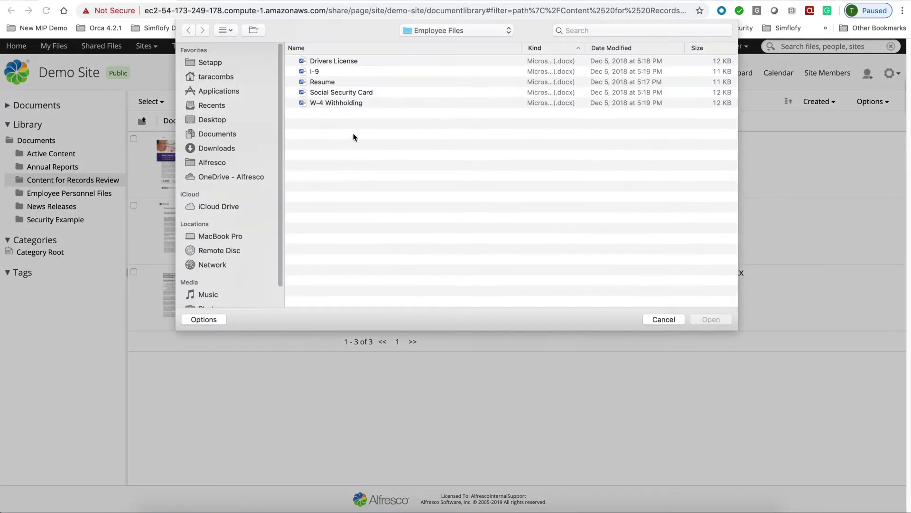
double_click(341, 93)
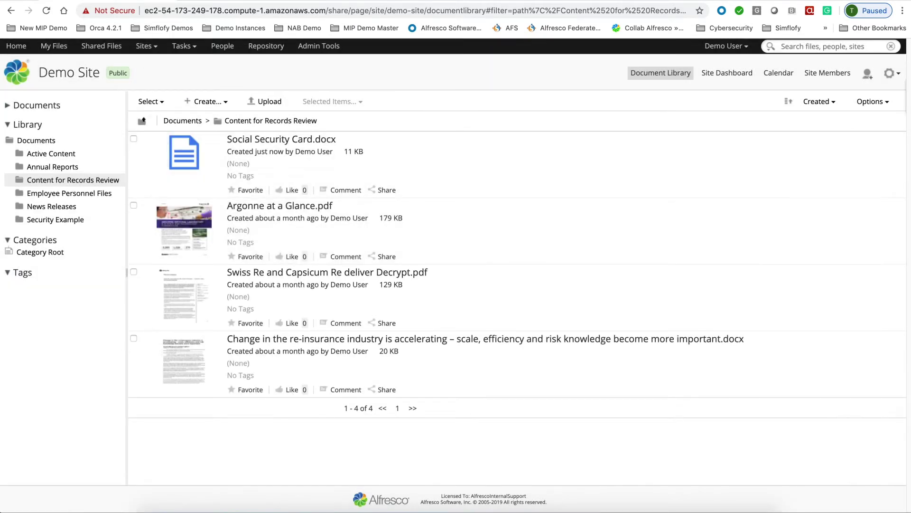
- Sign in to Process Services from the bookmarked demo link and open the Task App
key("ctrl+t")
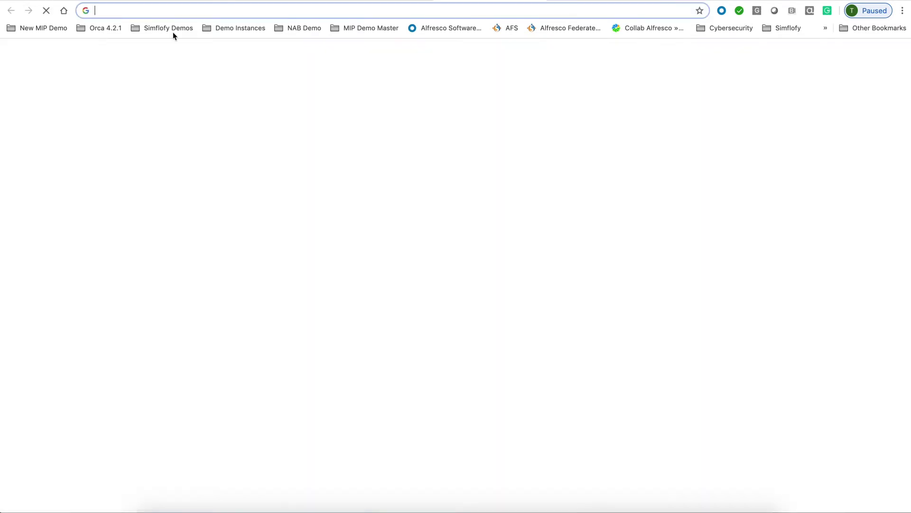
left_click(104, 30)
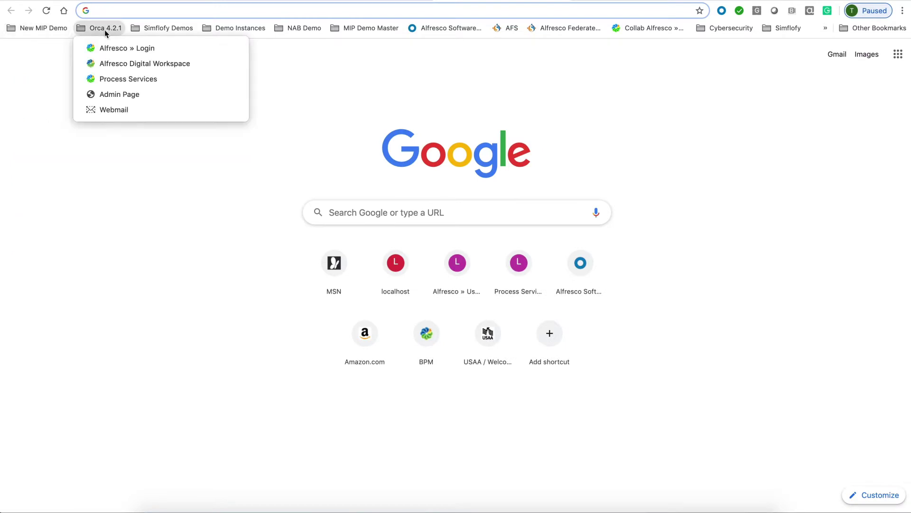
left_click(108, 78)
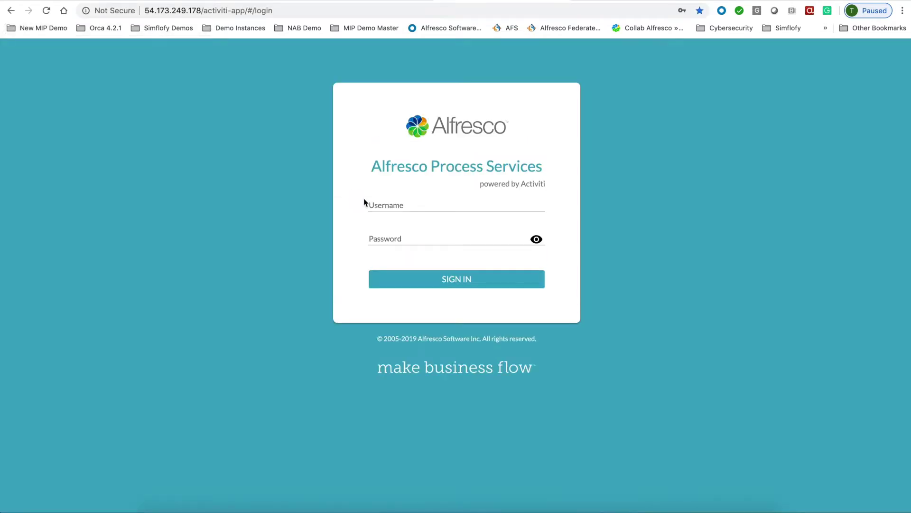
left_click(375, 205)
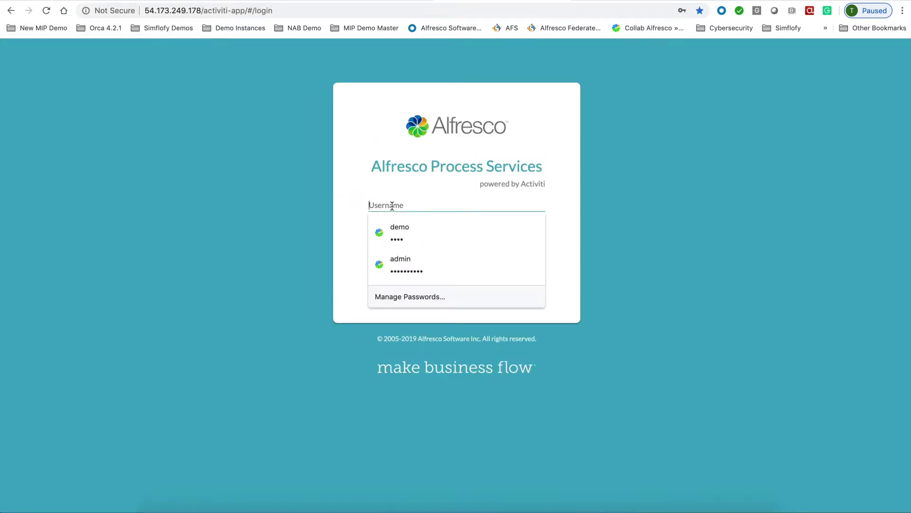
left_click(399, 237)
left_click(445, 284)
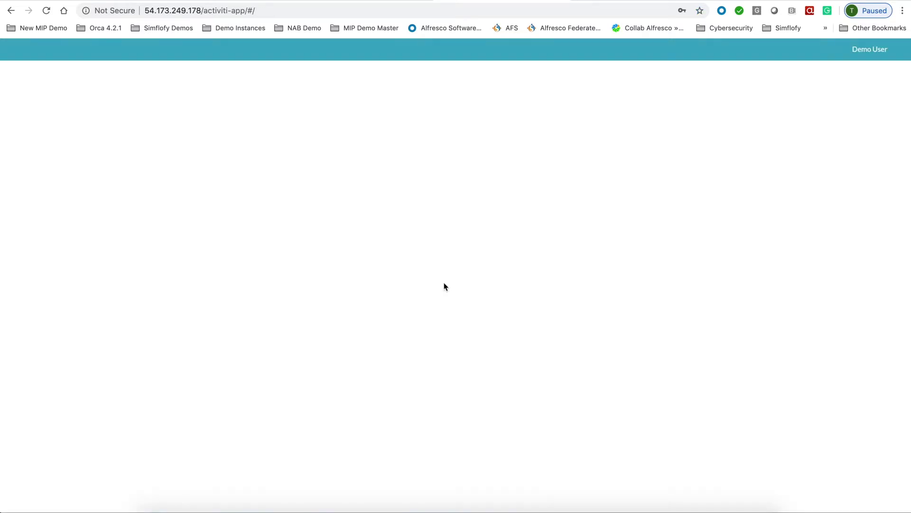
left_click(309, 148)
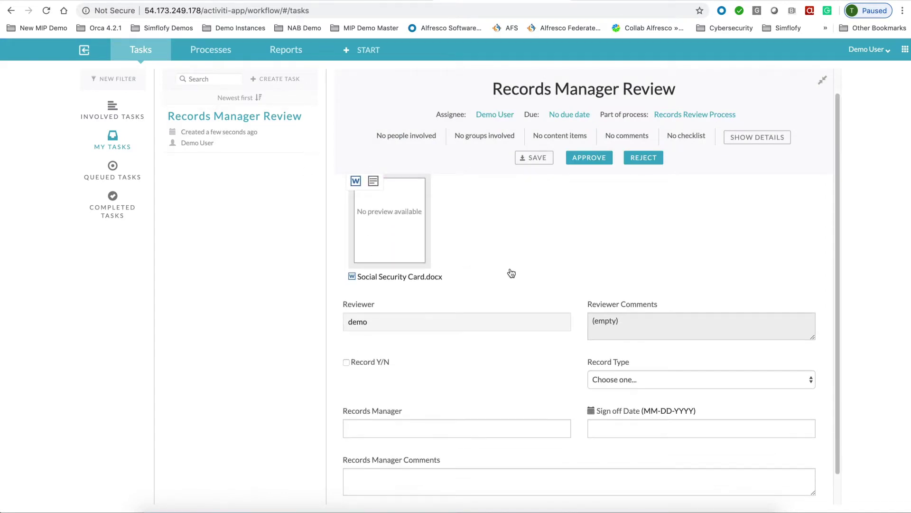
- Fill the review form as a News Release with the records manager's name and 03-04-2020 sign-off, then approve
scroll(510, 272, "down", 2)
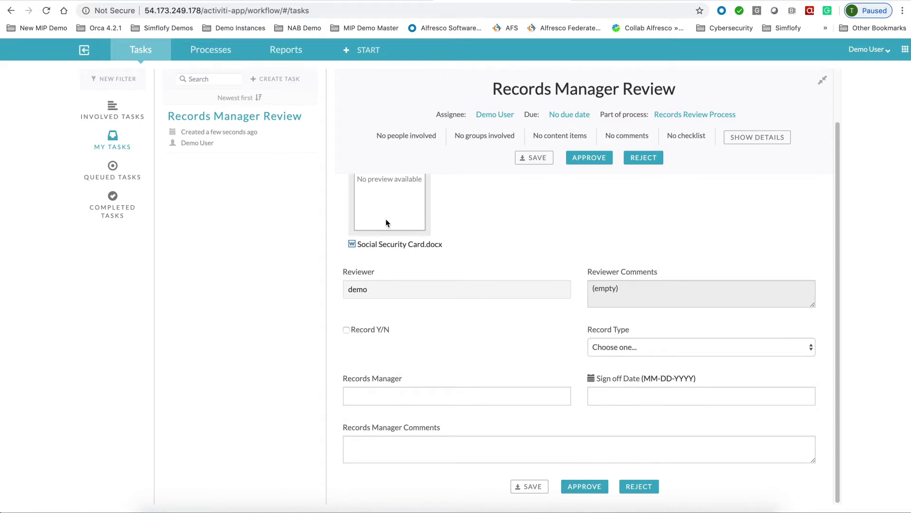
scroll(391, 222, "up", 2)
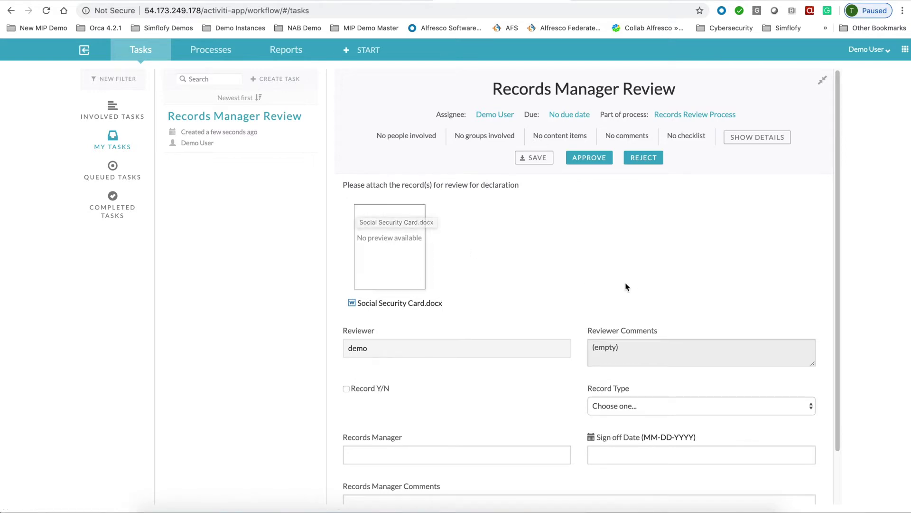
scroll(625, 287, "down", 2)
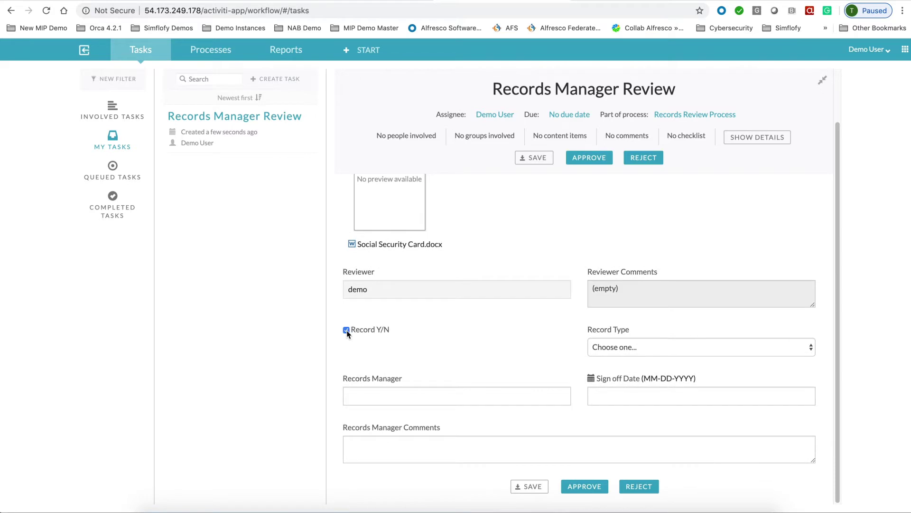
left_click(711, 351)
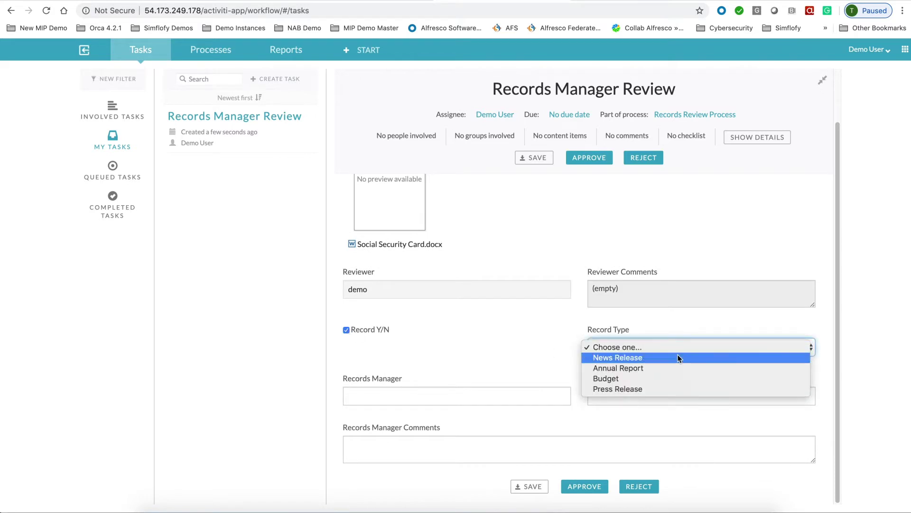
left_click(646, 360)
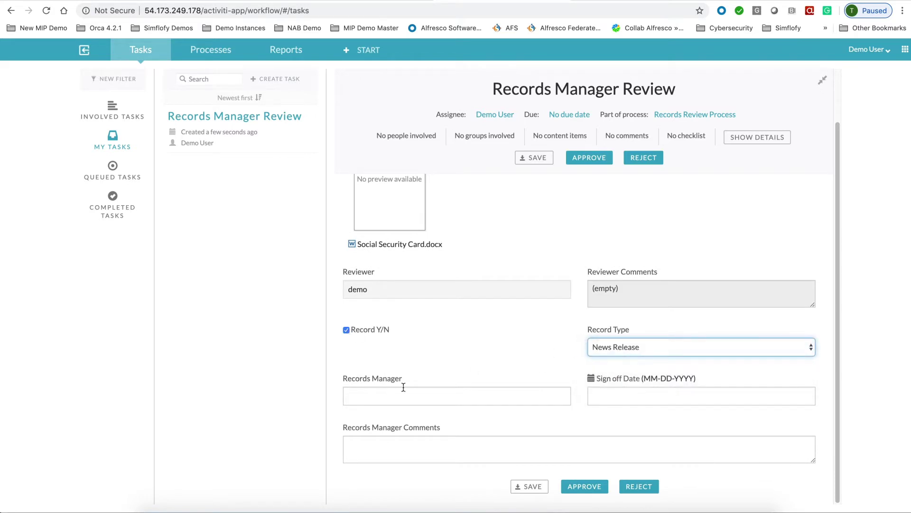
left_click(400, 397)
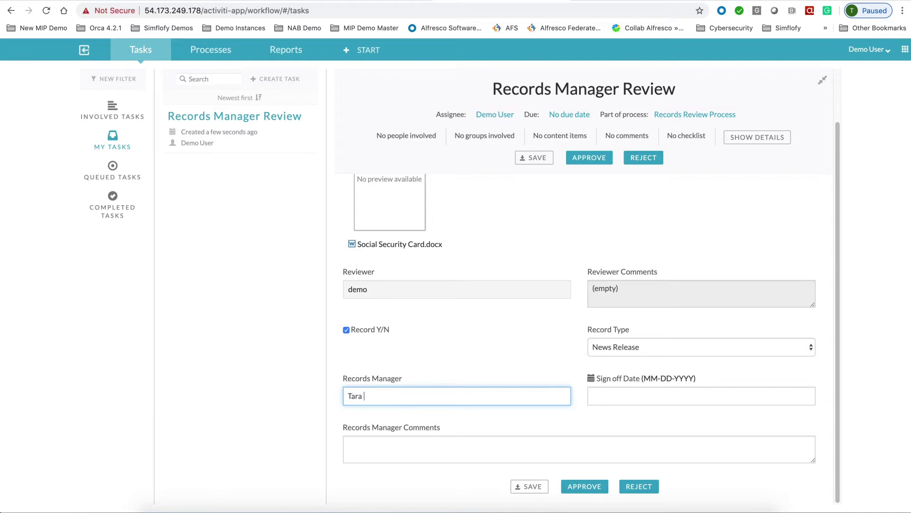
left_click(643, 398)
left_click(700, 446)
left_click(552, 437)
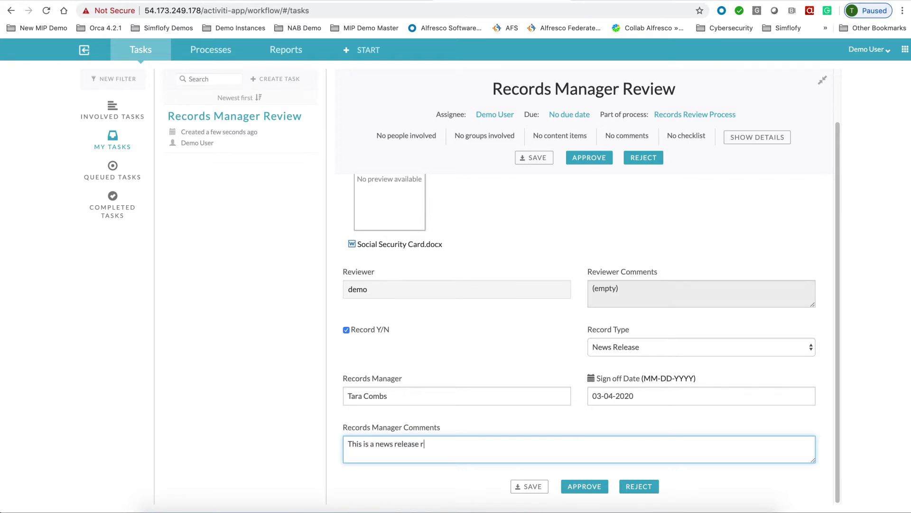
left_click(596, 490)
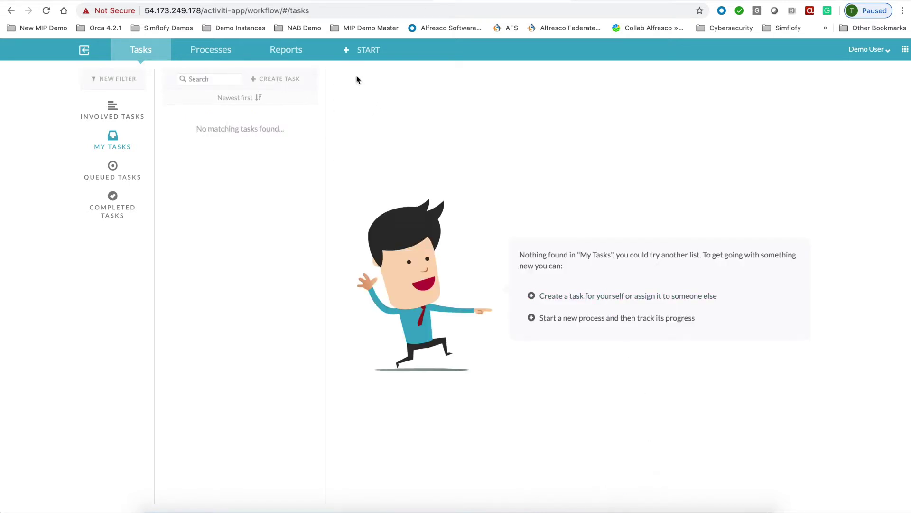
- Select the completed Records Review Process and download its audit log as a PDF
left_click(210, 49)
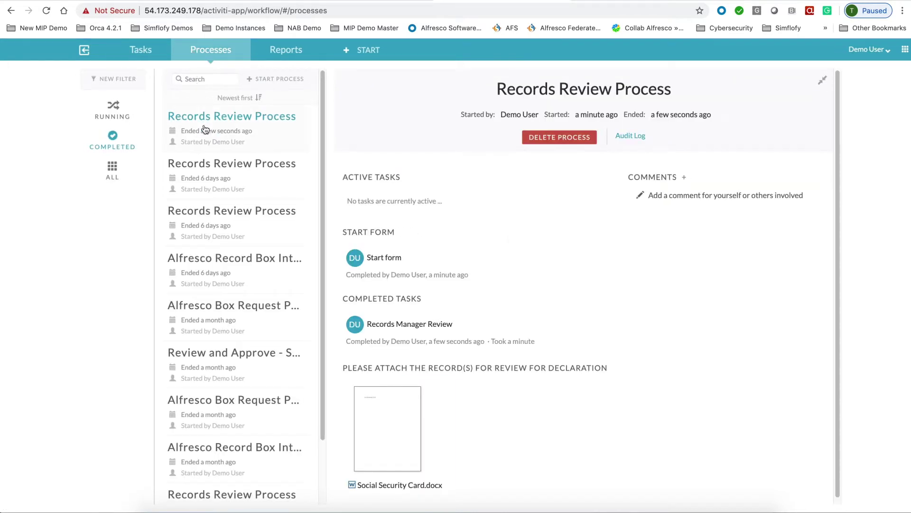
left_click(638, 141)
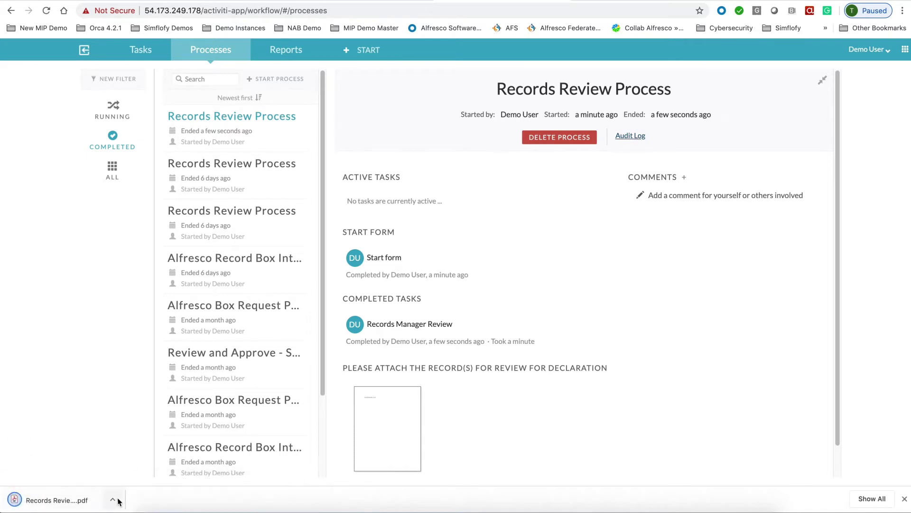
left_click(114, 501)
- Open the downloaded audit log PDF, scroll through its two pages of entries, then close it
left_click(138, 446)
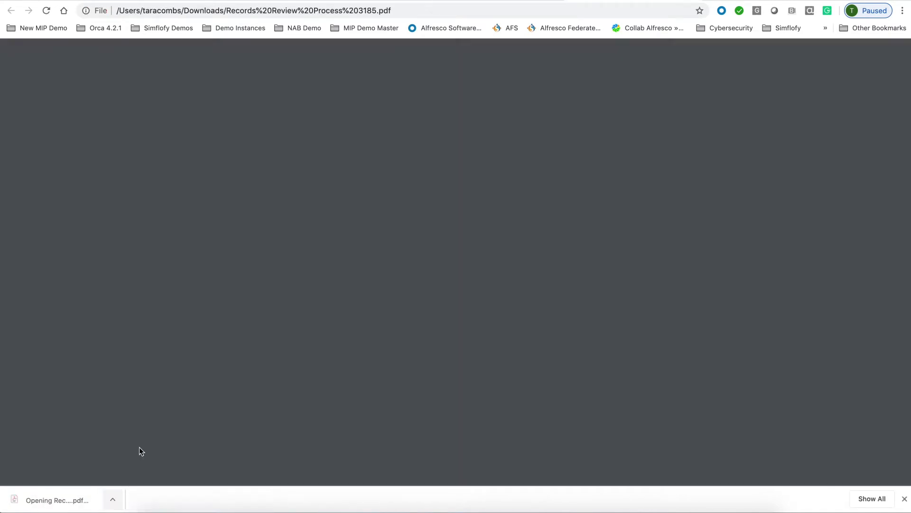
scroll(414, 333, "down", 5)
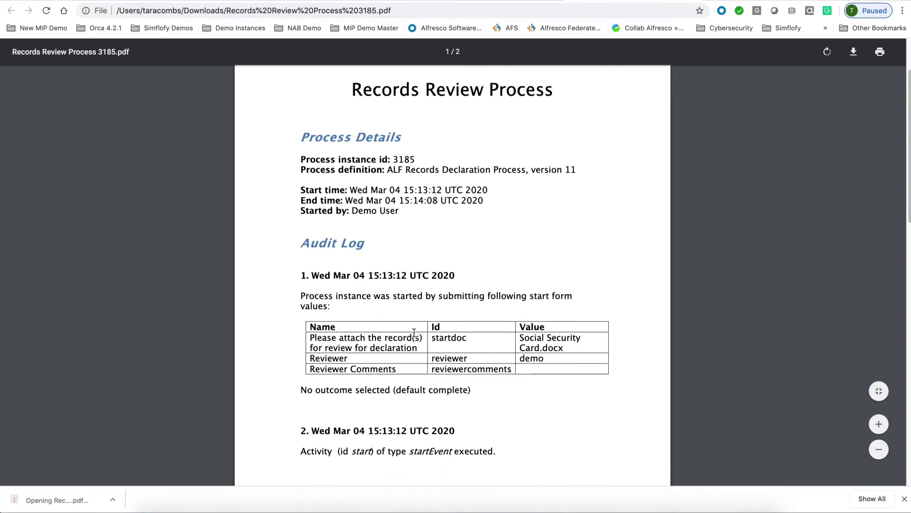
scroll(414, 332, "down", 20)
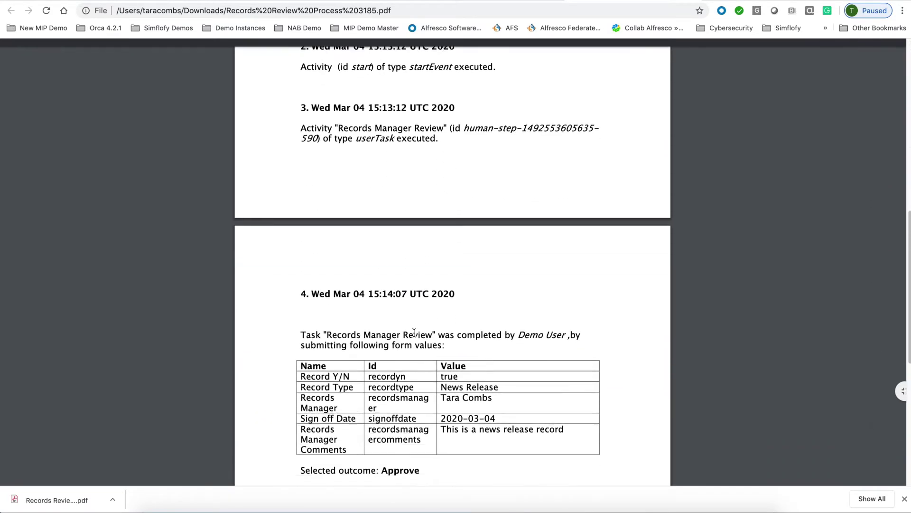
scroll(414, 332, "down", 2)
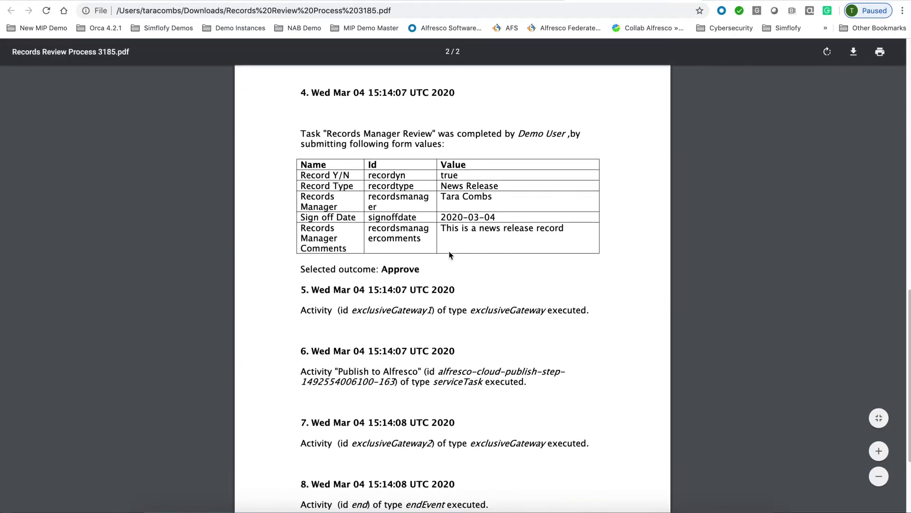
scroll(451, 255, "down", 5)
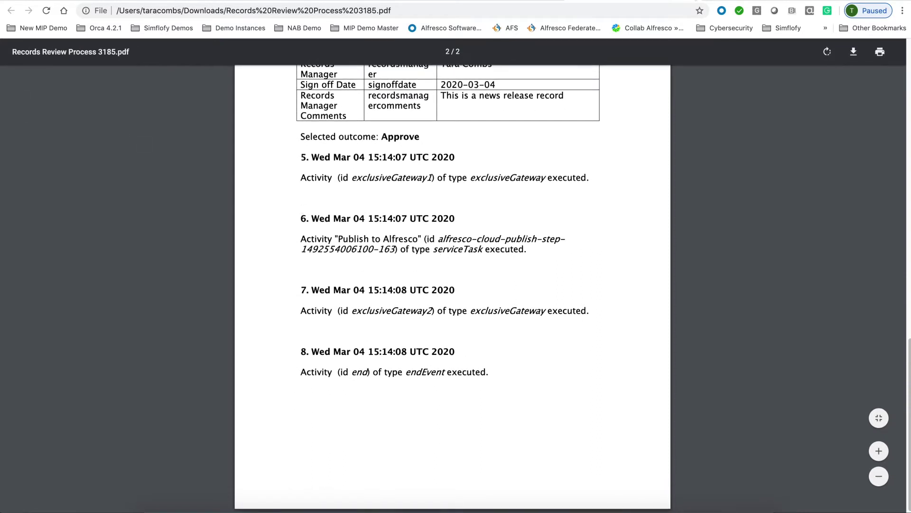
key("ctrl+w")
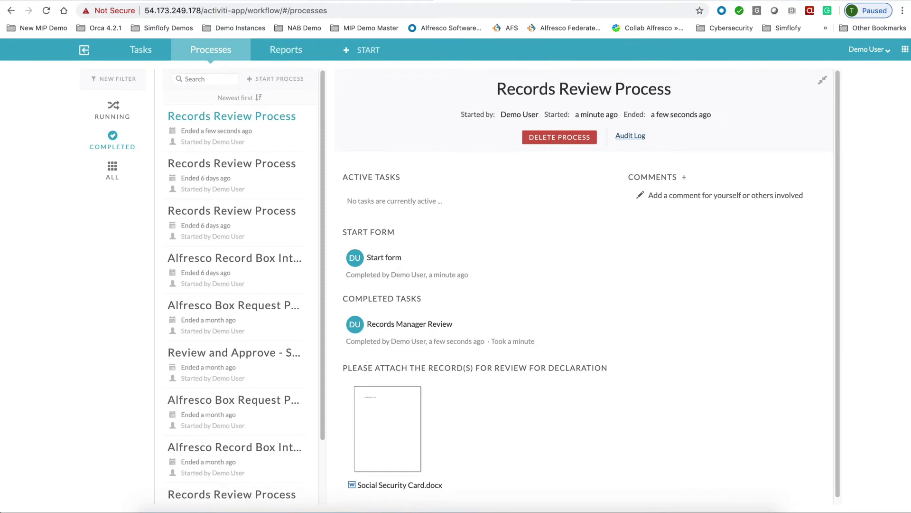
- Cut off the Social Security Card record in the News Releases folder and open its details page
key("ctrl+w")
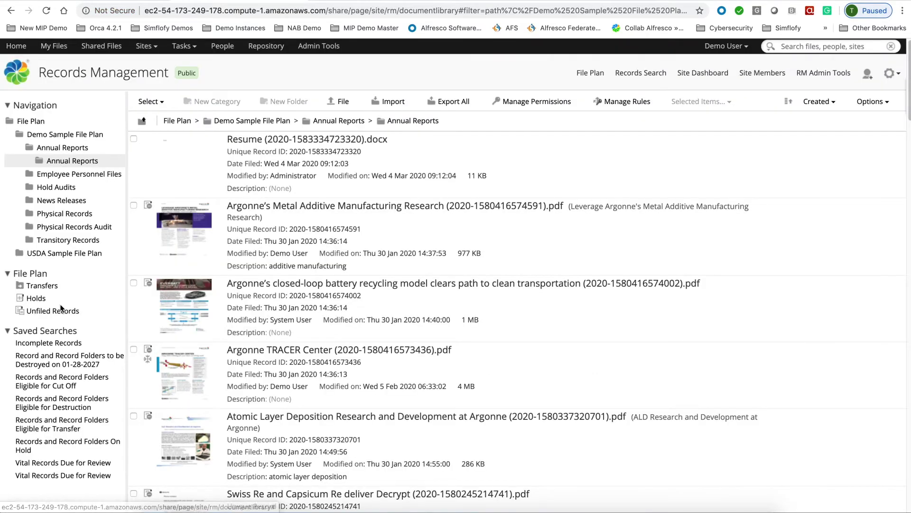
left_click(61, 203)
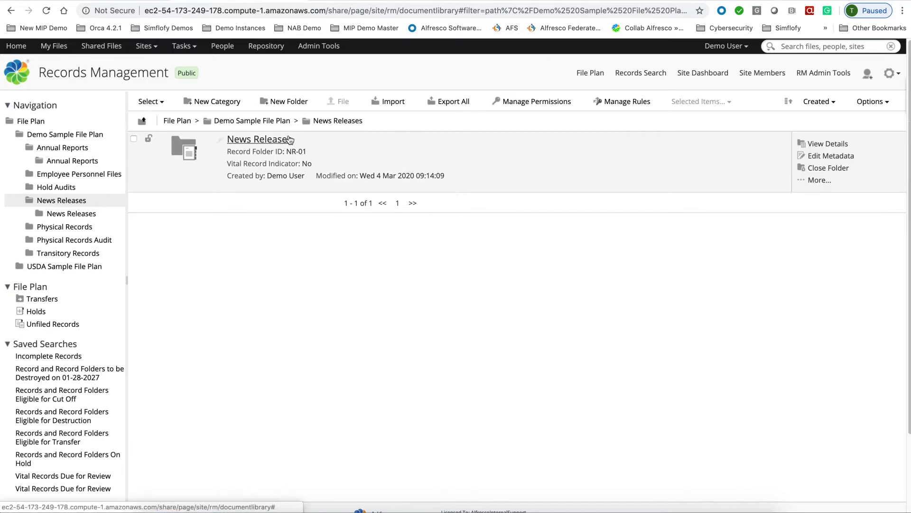
left_click(257, 144)
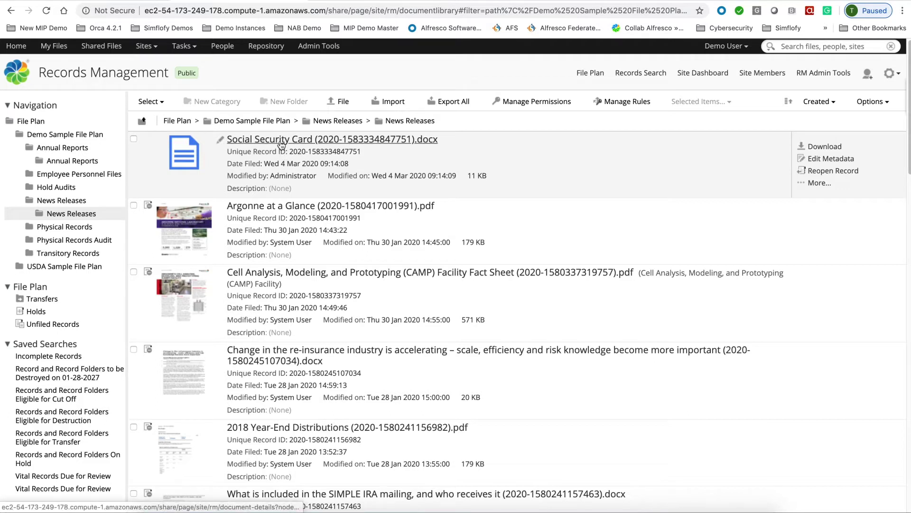
left_click(819, 184)
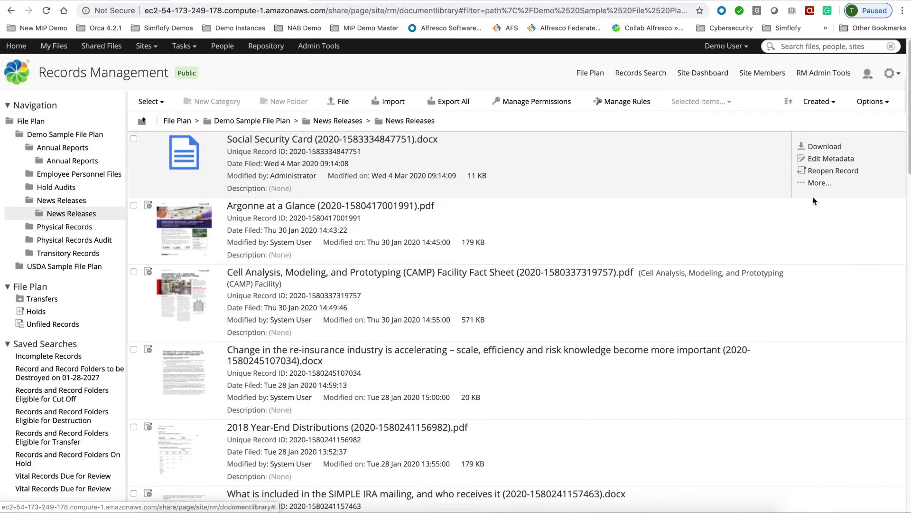
left_click(813, 184)
left_click(813, 193)
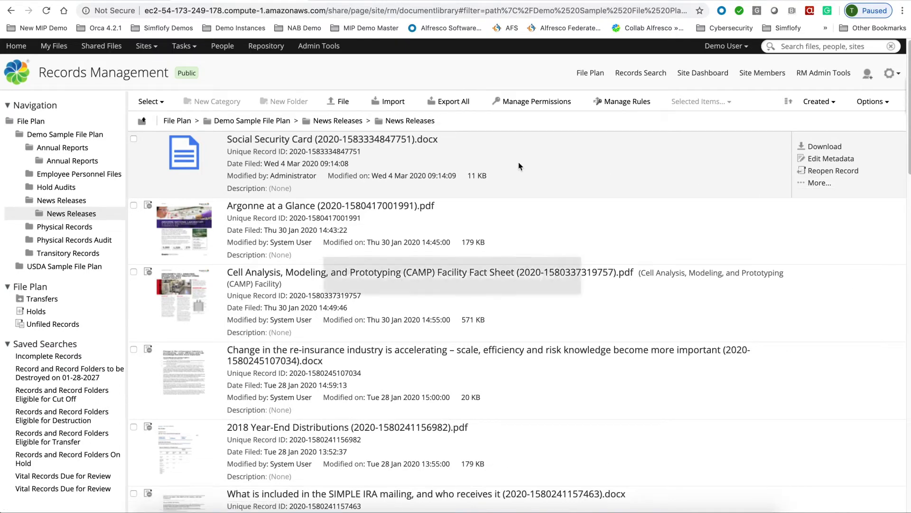
left_click(356, 143)
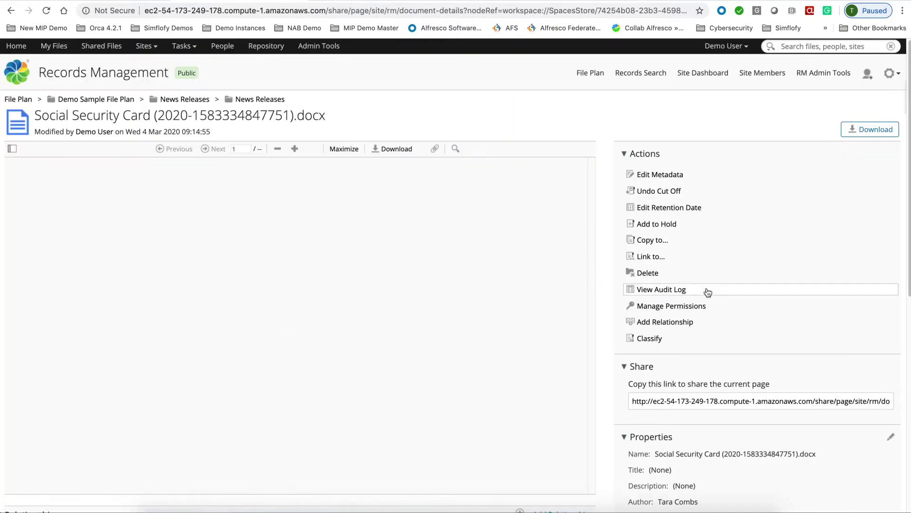
- Review the record's Properties and Retention Schedule, then return to the Demo Site document library
scroll(708, 292, "down", 10)
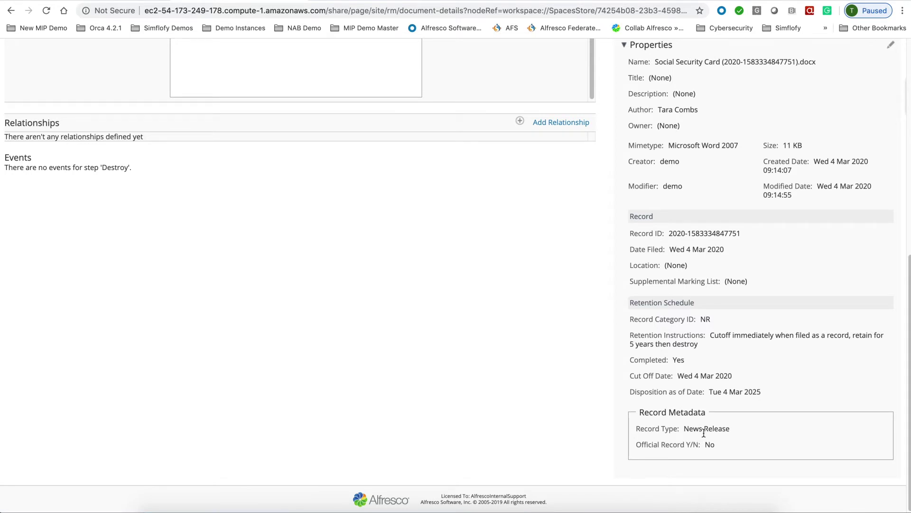
scroll(776, 409, "up", 5)
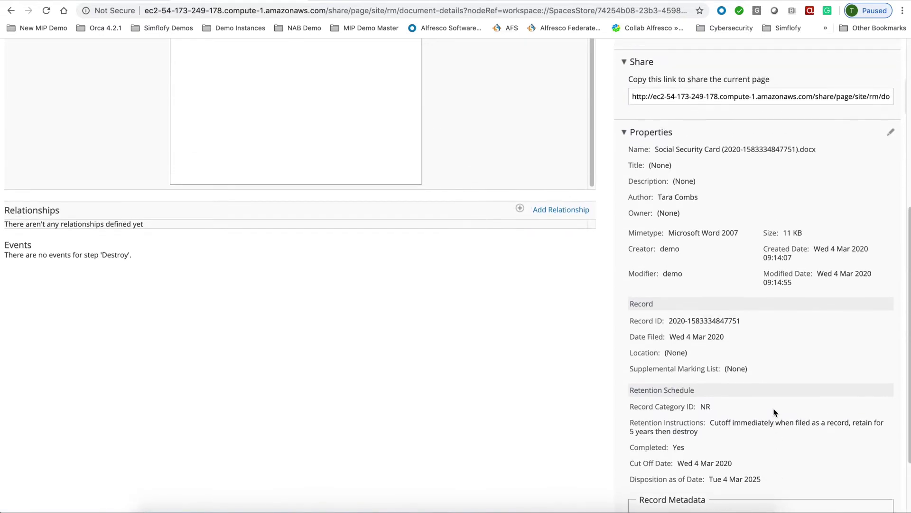
scroll(770, 404, "up", 3)
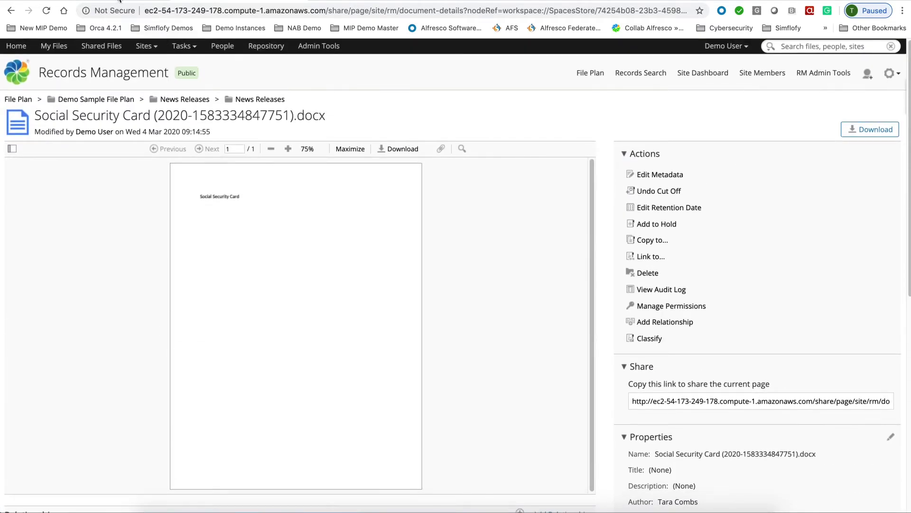
left_click(117, 1)
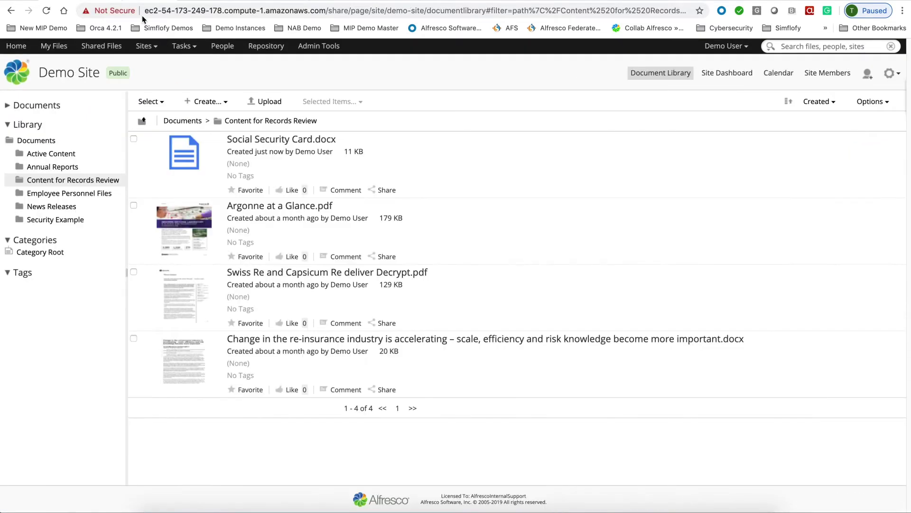
- Edit Offline the Scientists track patterns of island growth in crystals.docx document from Active Content
left_click(195, 122)
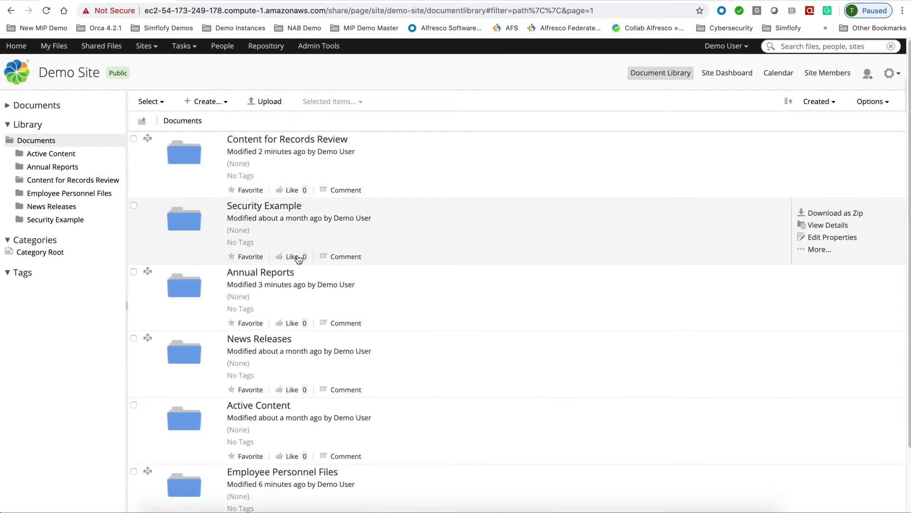
scroll(272, 283, "down", 2)
left_click(250, 333)
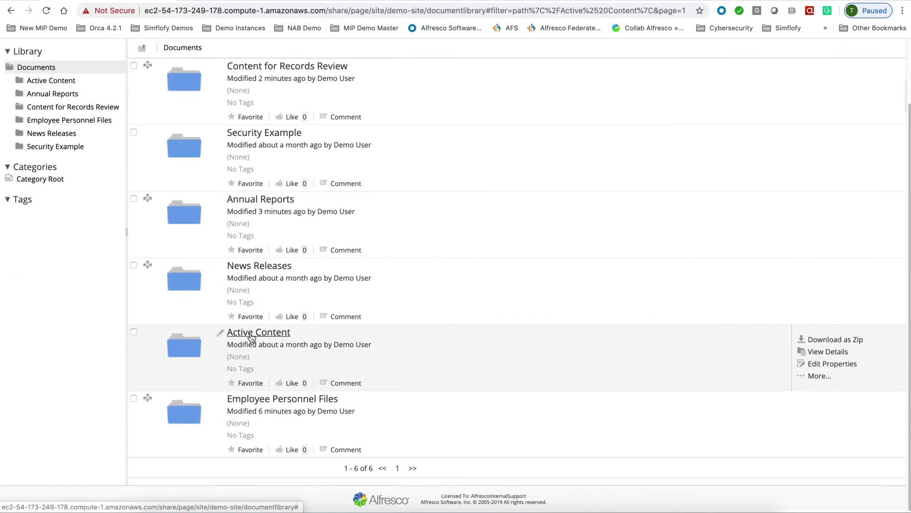
scroll(436, 183, "up", 2)
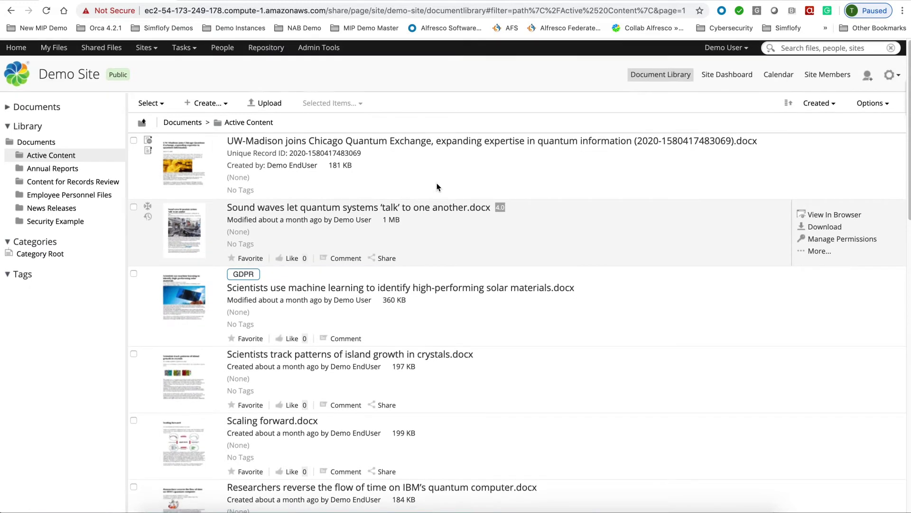
scroll(437, 182, "down", 5)
scroll(437, 184, "down", 1)
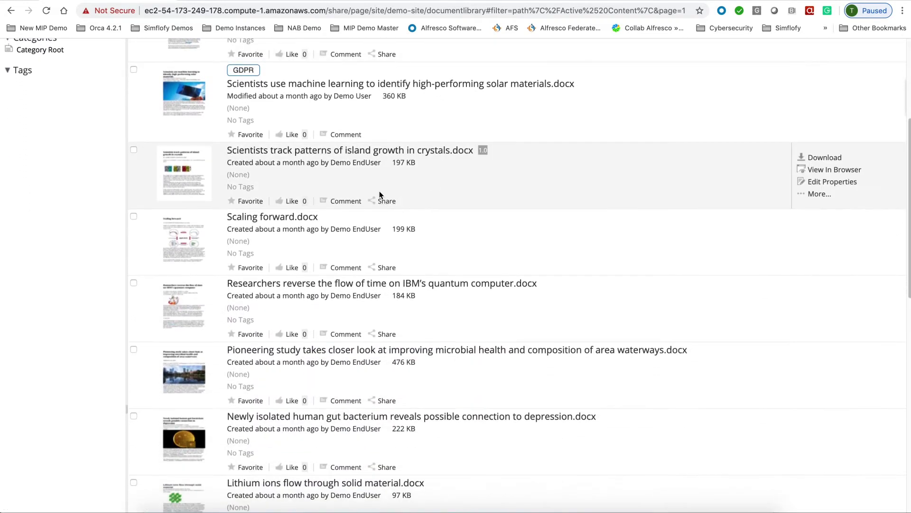
left_click(403, 154)
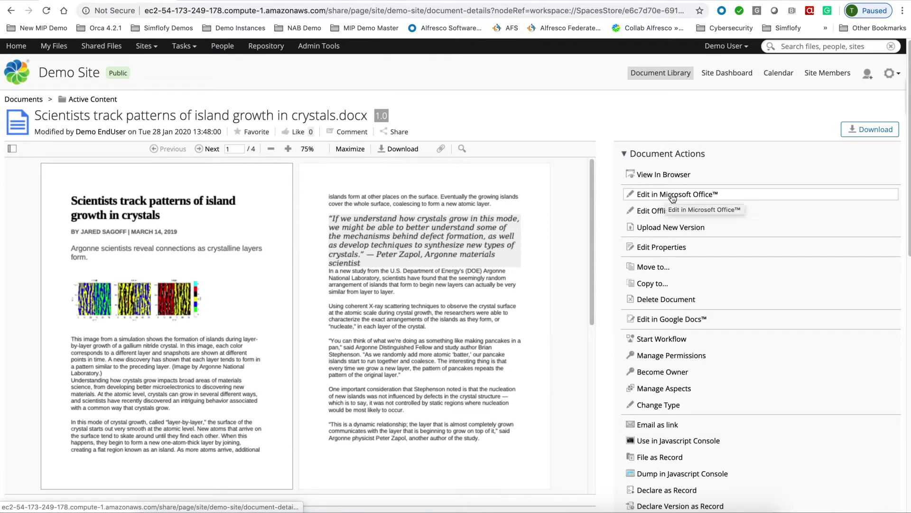
left_click(650, 212)
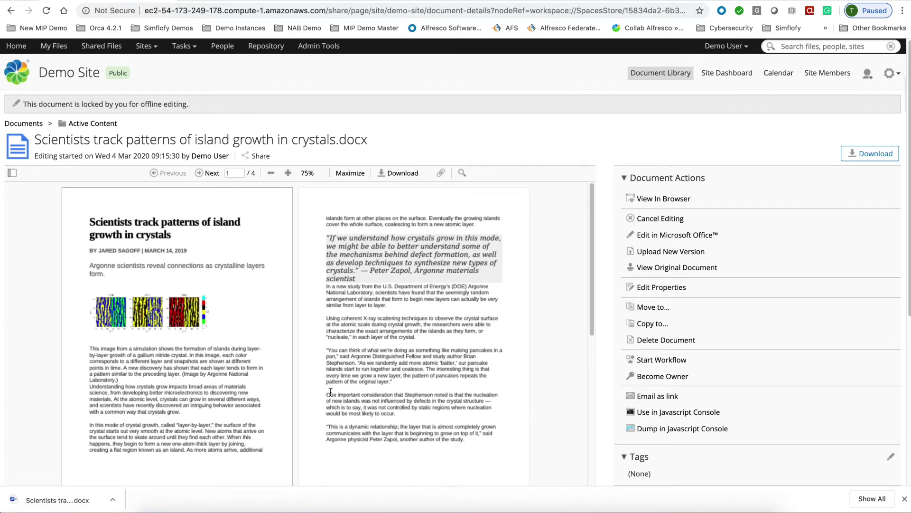
scroll(331, 392, "down", 3)
- Upload the latest downloaded file as major version 2.0 with comment 'This is my new version'
scroll(330, 396, "up", 3)
left_click(653, 256)
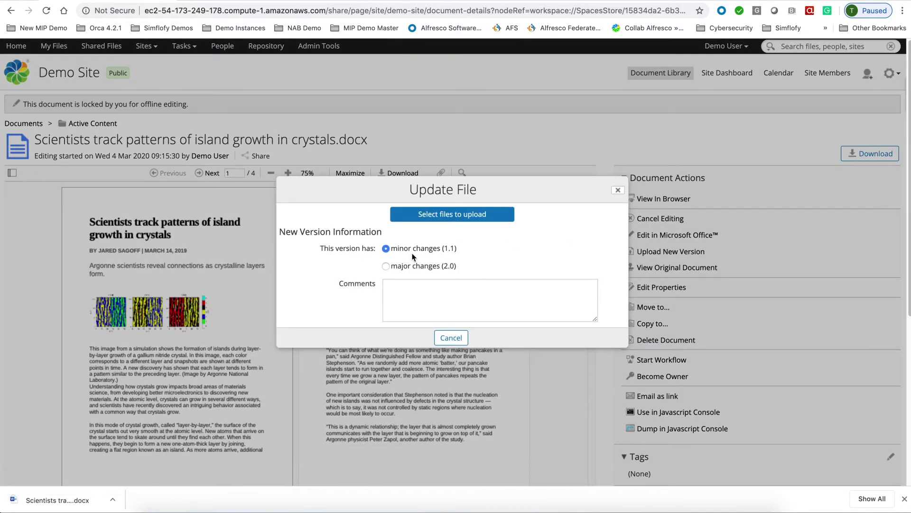
left_click(385, 267)
left_click(430, 292)
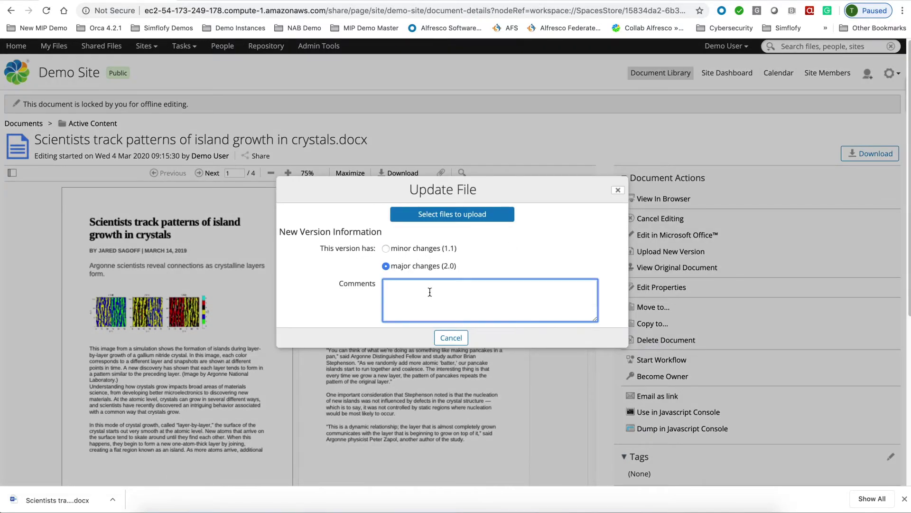
type("This is my new version")
left_click(468, 214)
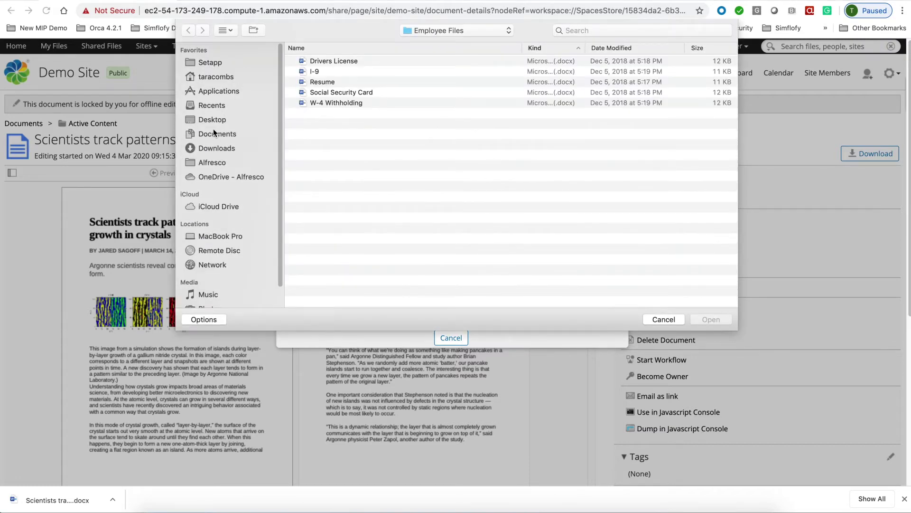
left_click(214, 148)
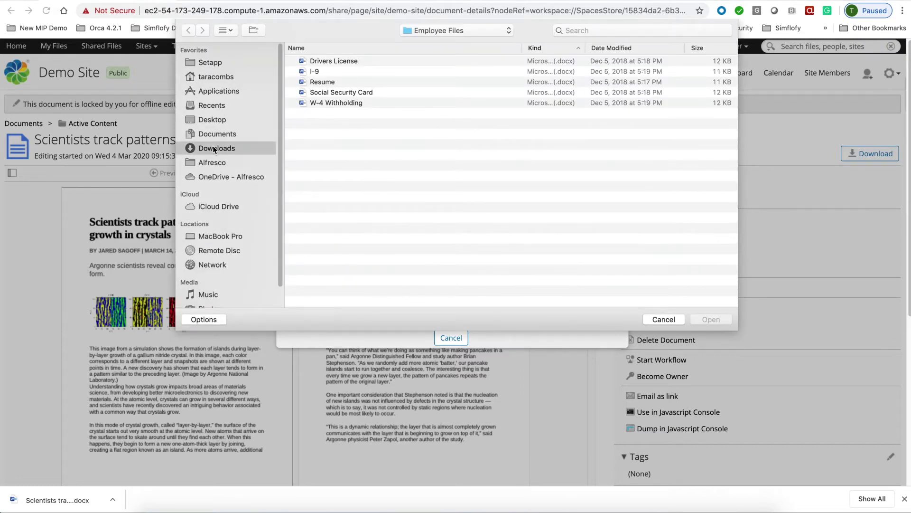
left_click(602, 48)
double_click(320, 60)
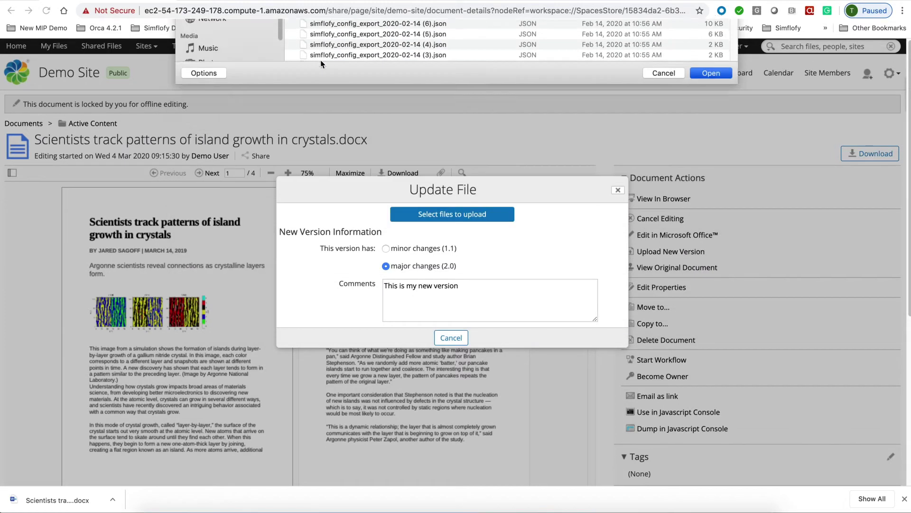
left_click(431, 338)
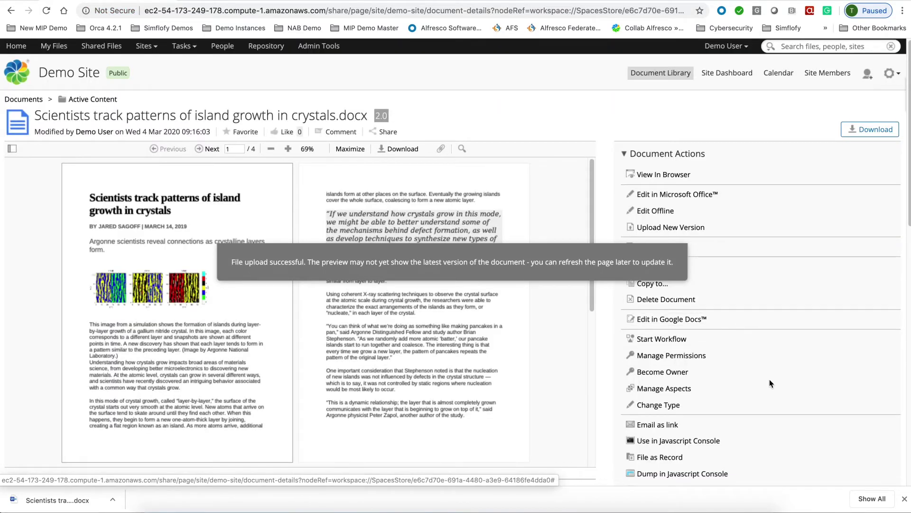
scroll(770, 378, "down", 5)
scroll(770, 382, "down", 7)
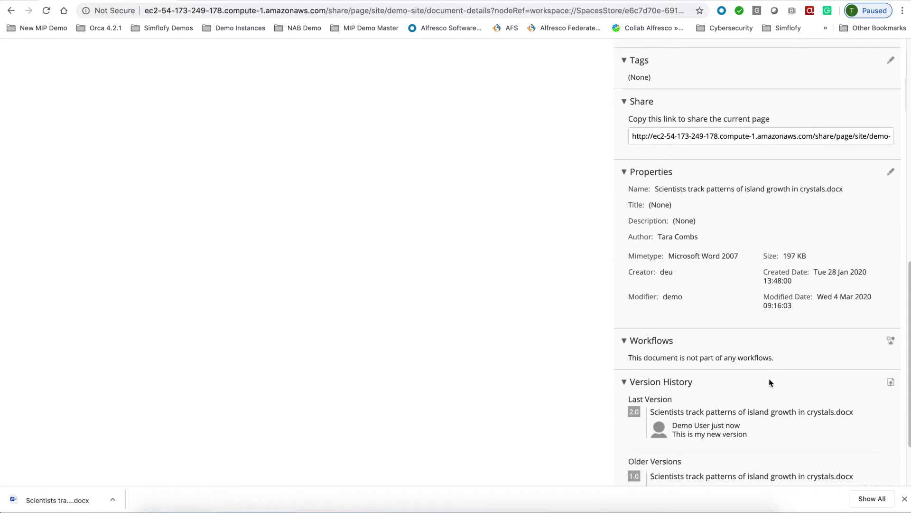
scroll(716, 352, "up", 4)
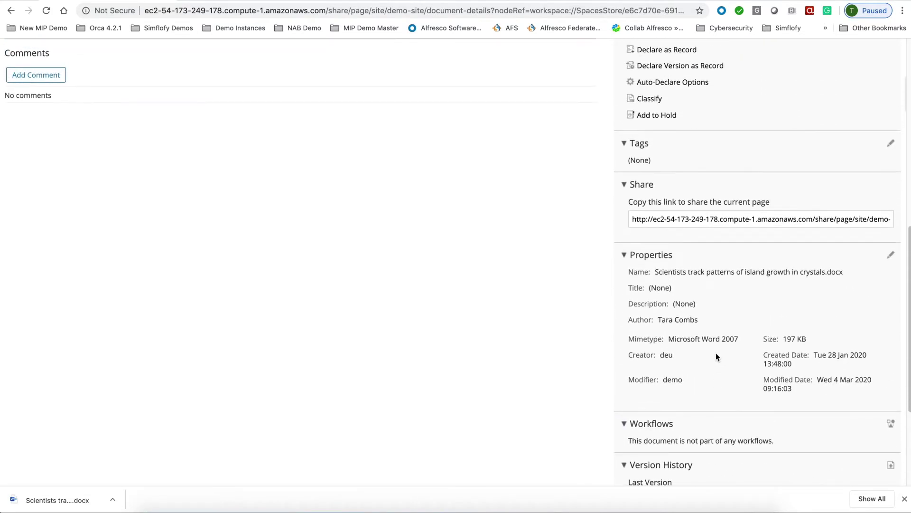
left_click(891, 256)
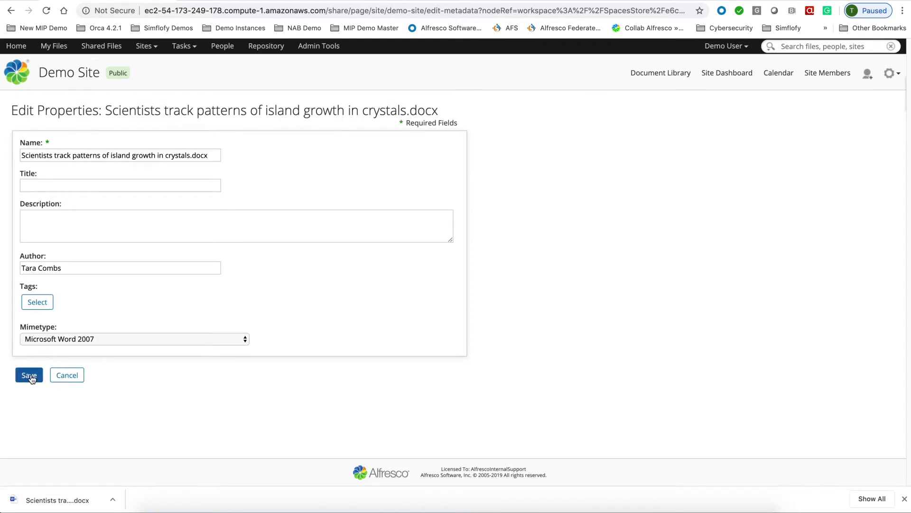
left_click(37, 302)
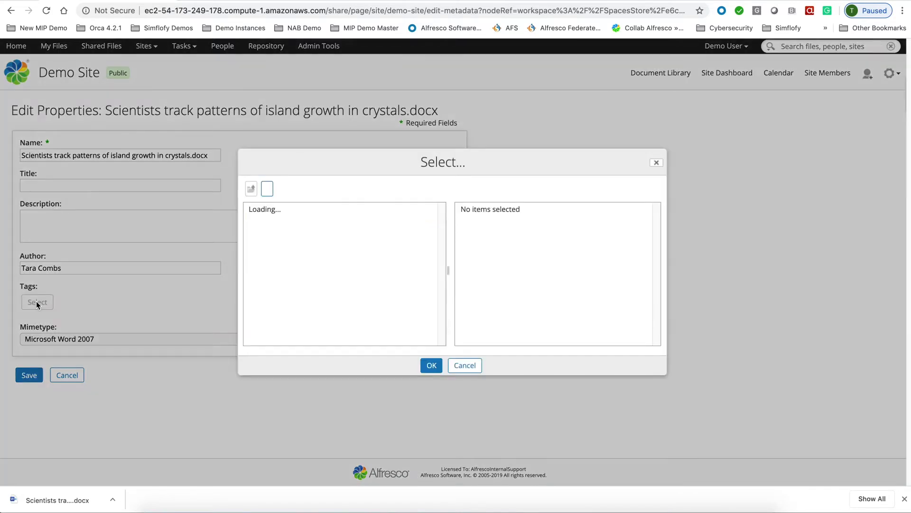
type("record")
left_click(432, 365)
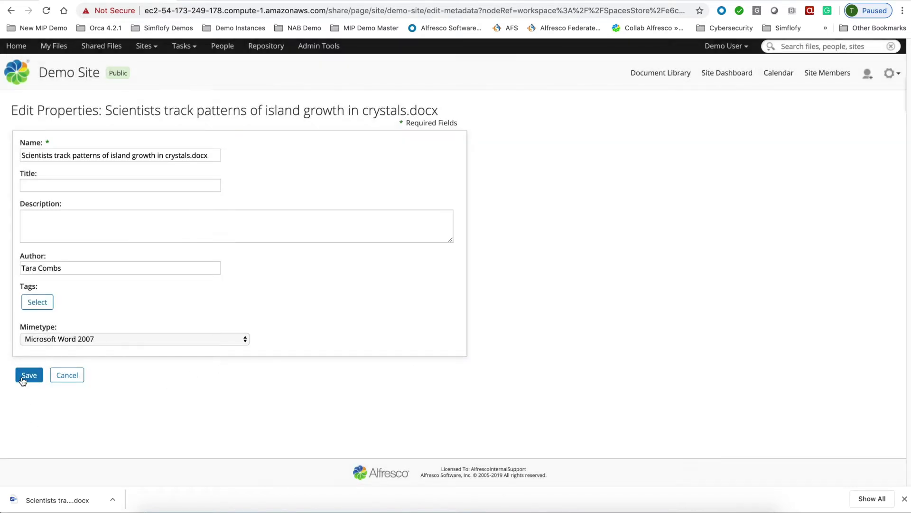
left_click(28, 376)
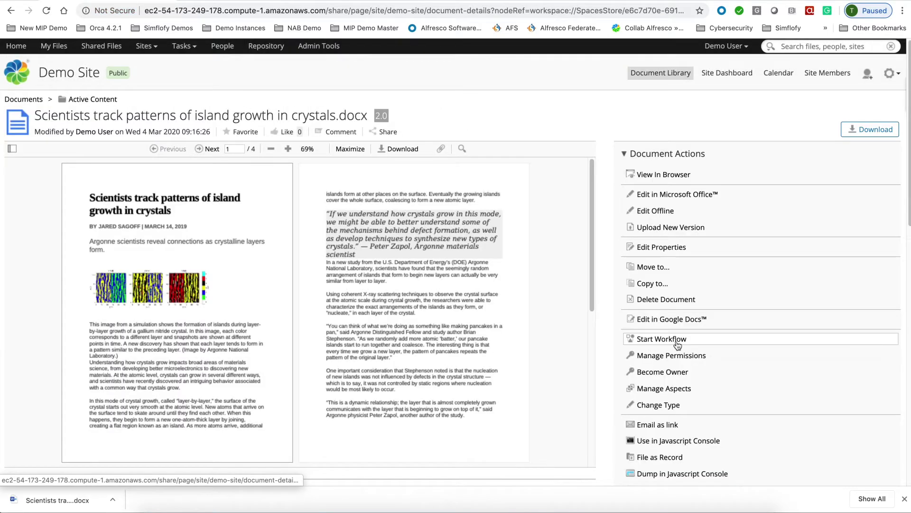
scroll(684, 356, "down", 3)
scroll(684, 357, "down", 2)
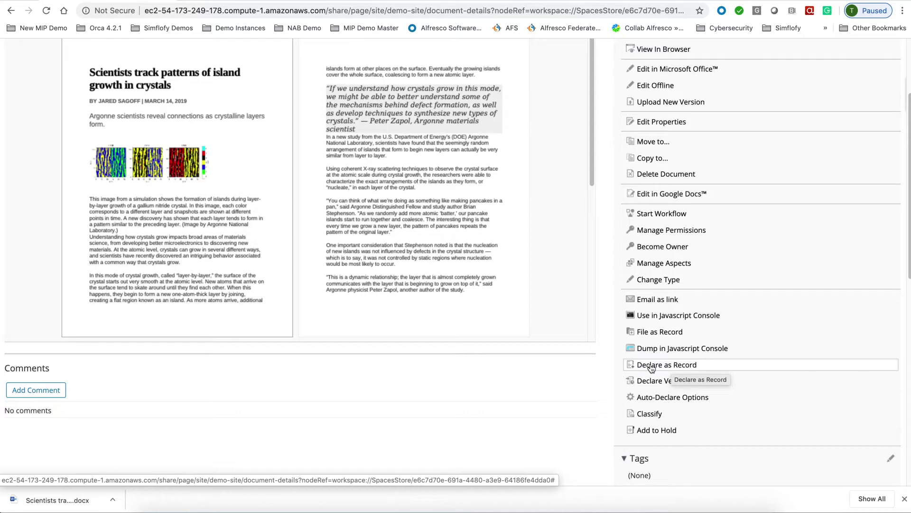
left_click(653, 334)
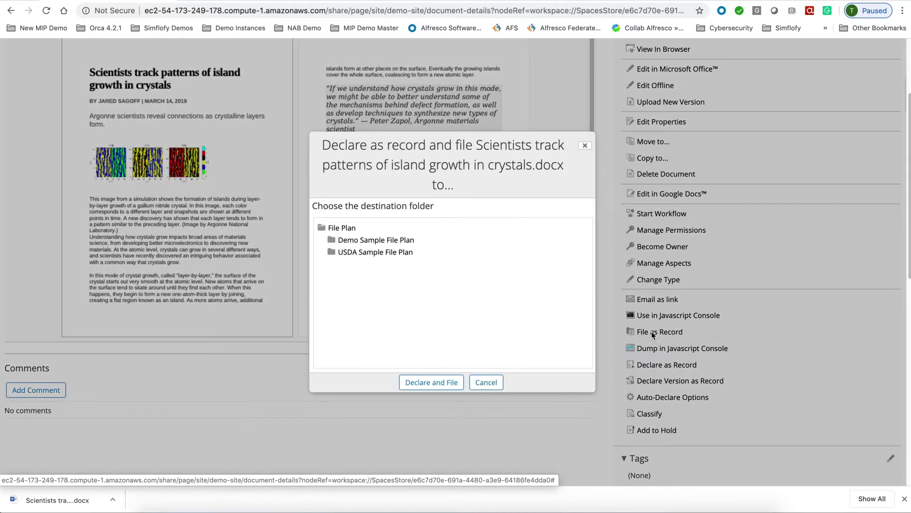
left_click(371, 242)
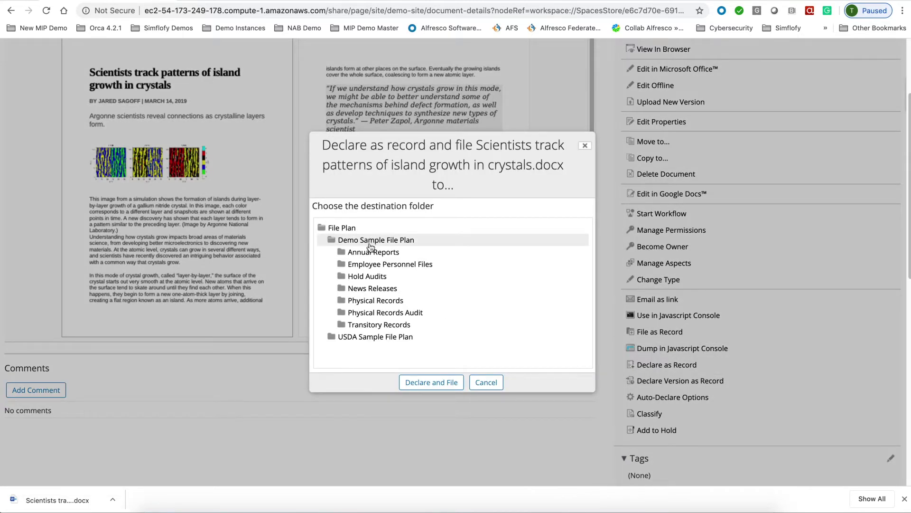
left_click(366, 290)
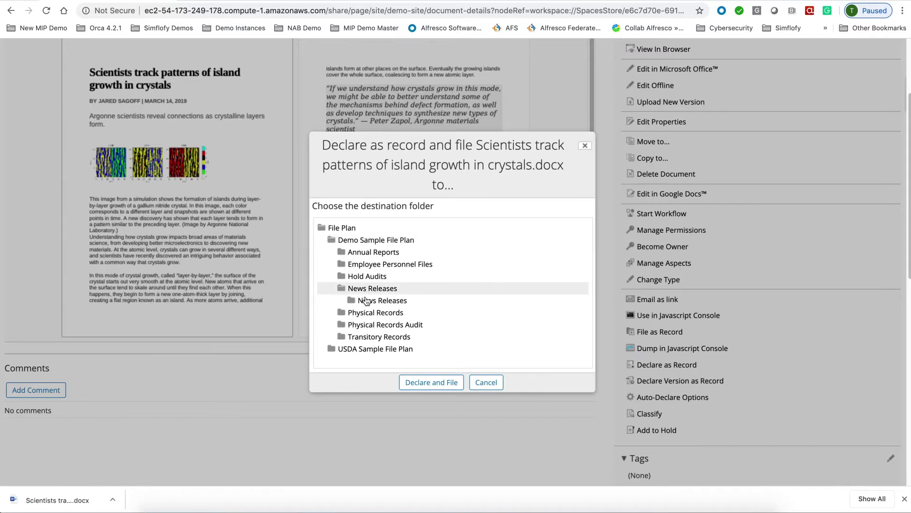
left_click(368, 300)
left_click(431, 383)
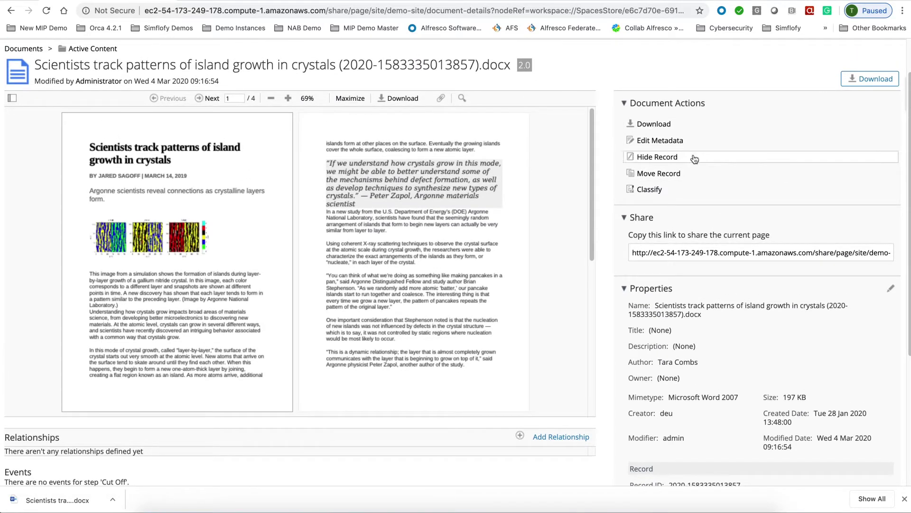
scroll(740, 161, "down", 4)
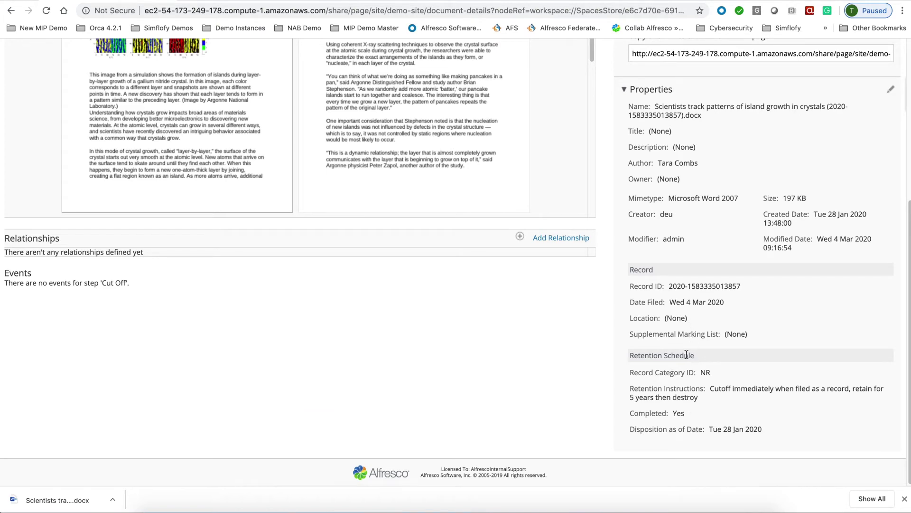
scroll(281, 343, "up", 5)
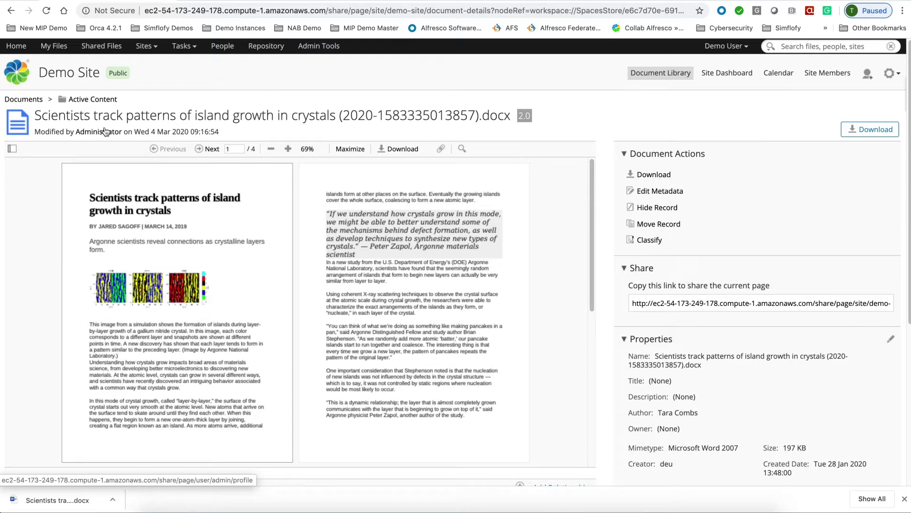
- Dismiss the download shelf and switch to the Records Management Social Security Card record tab
left_click(905, 500)
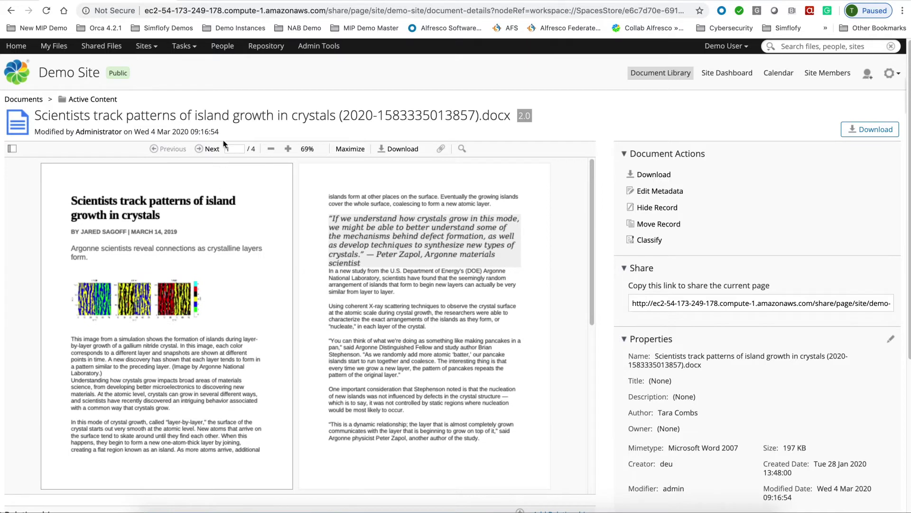
left_click(246, 1)
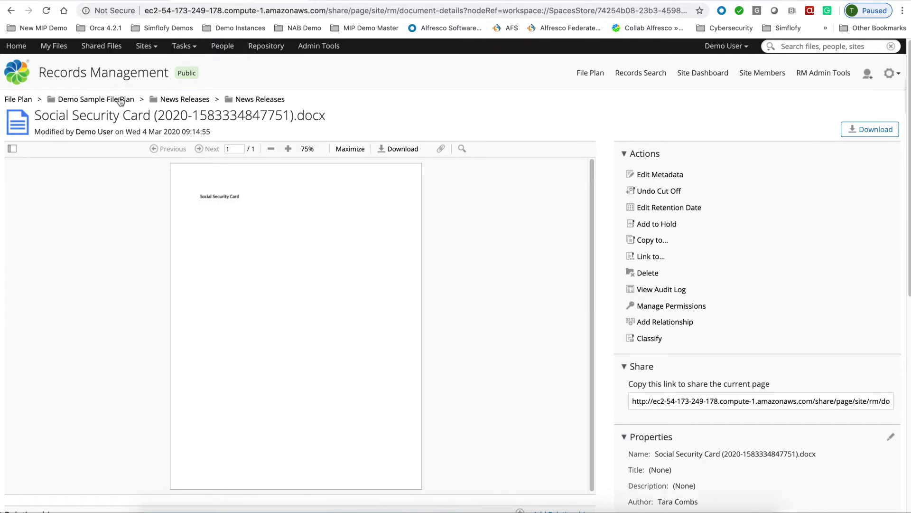
- Go up to the Demo Sample File Plan and scroll through its seven record categories
left_click(71, 103)
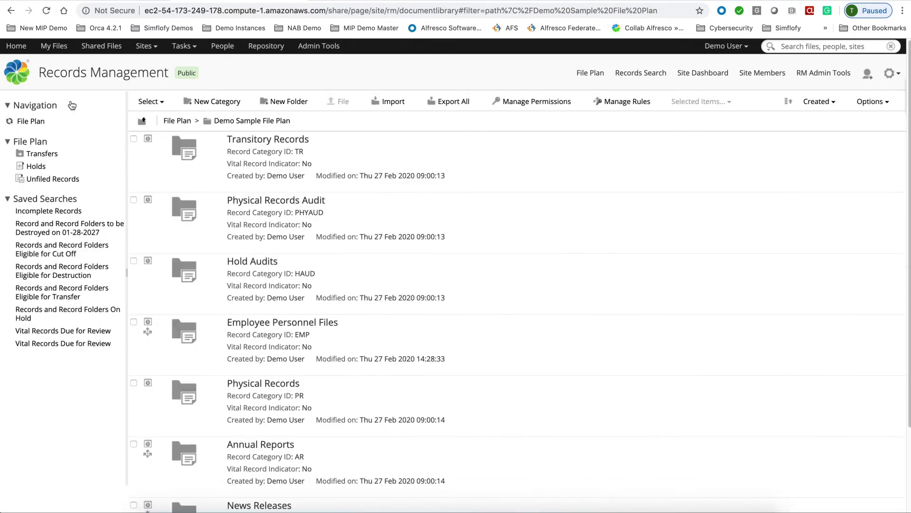
scroll(401, 254, "down", 3)
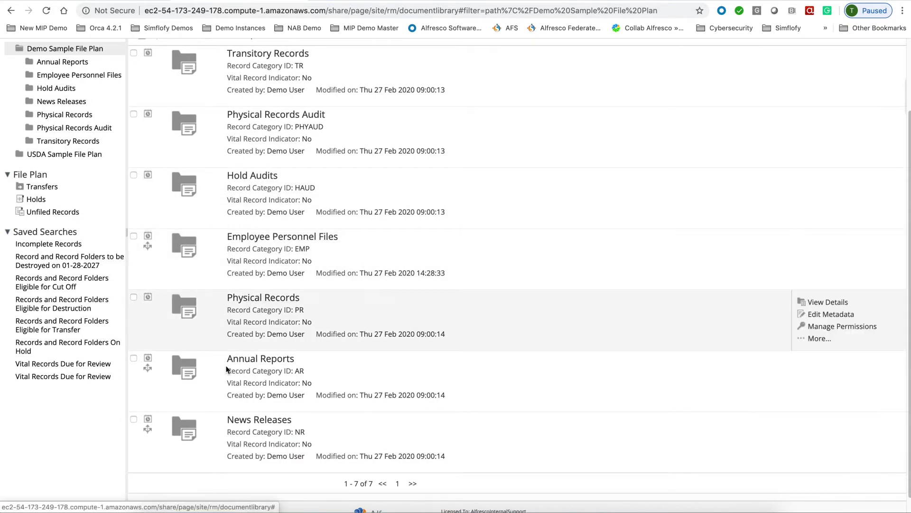
scroll(284, 214, "up", 1)
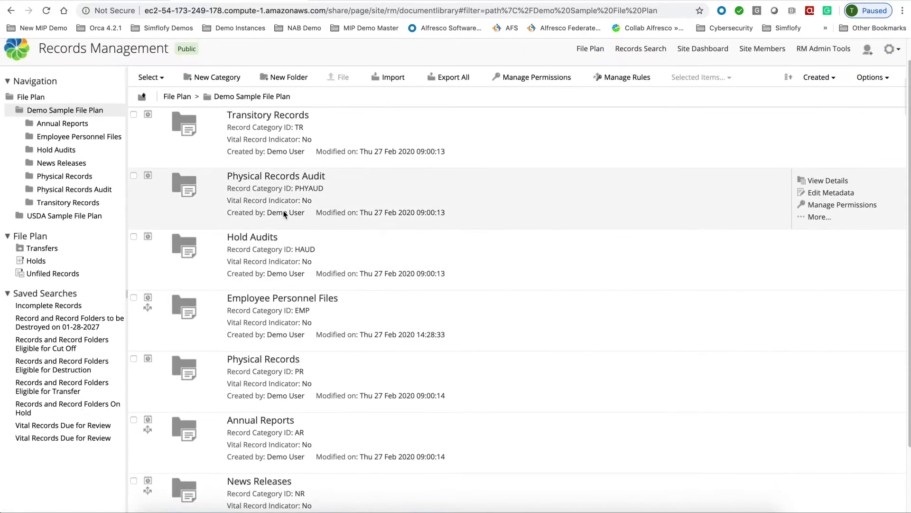
scroll(284, 214, "up", 1)
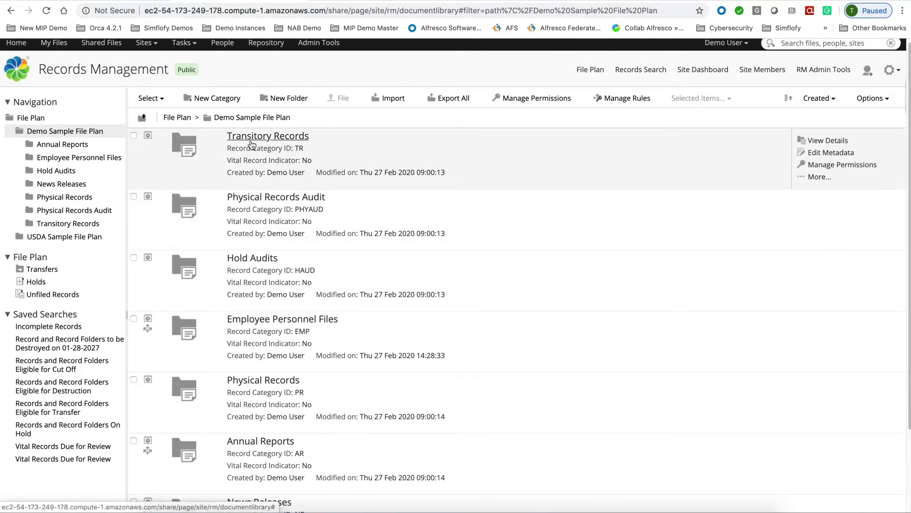
- Create a new record category with name and title 'Budget Records' and ID BUD
left_click(200, 97)
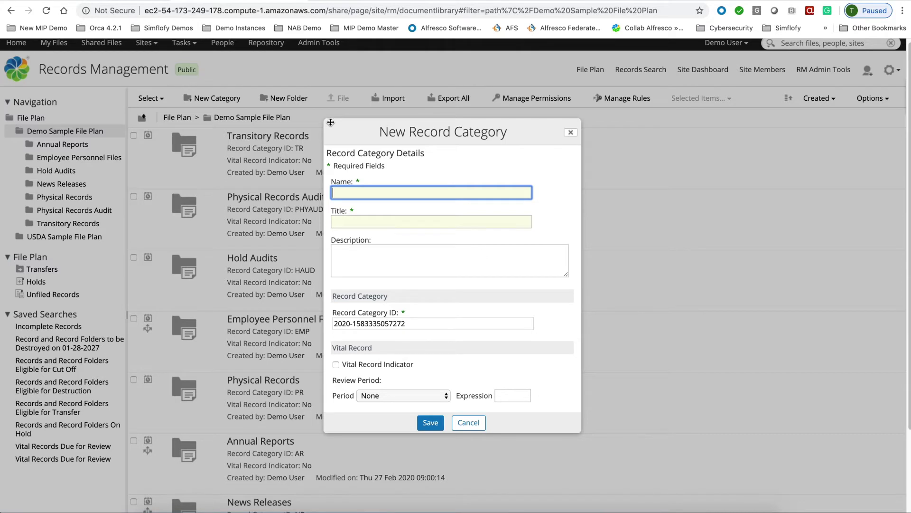
type("Budget Re")
type("xo")
type("rds")
left_click_drag(411, 197, 287, 195)
key("super+c")
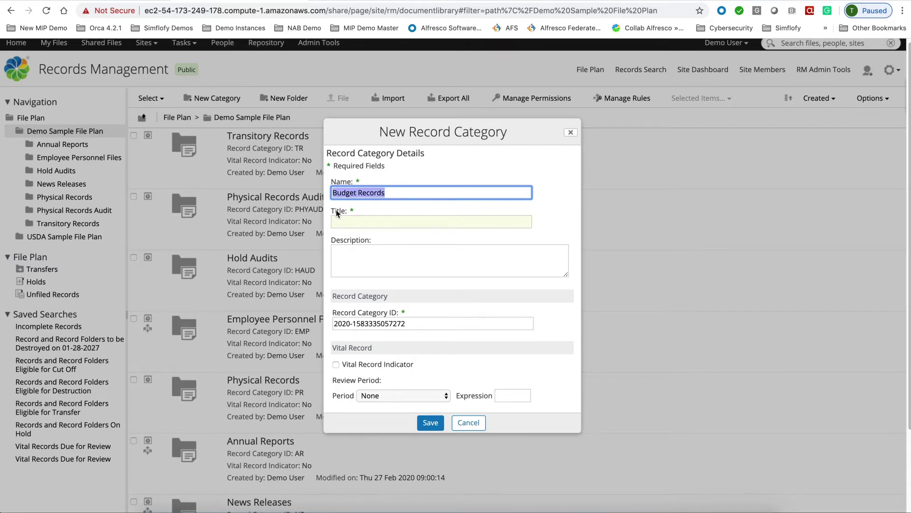
left_click(337, 222)
key("super+v")
left_click(420, 323)
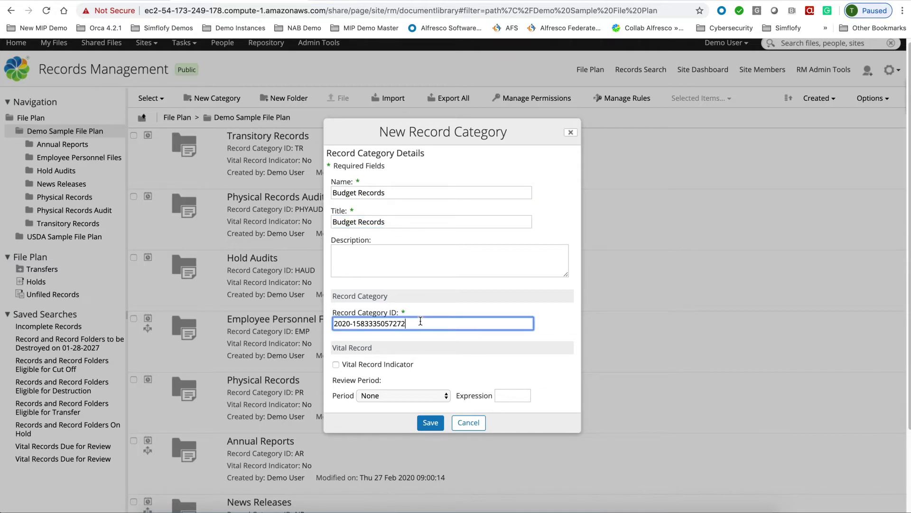
left_click_drag(420, 321, 327, 321)
type("BUD")
- Save the category as non-vital and create an empty retention schedule from its details
left_click(343, 363)
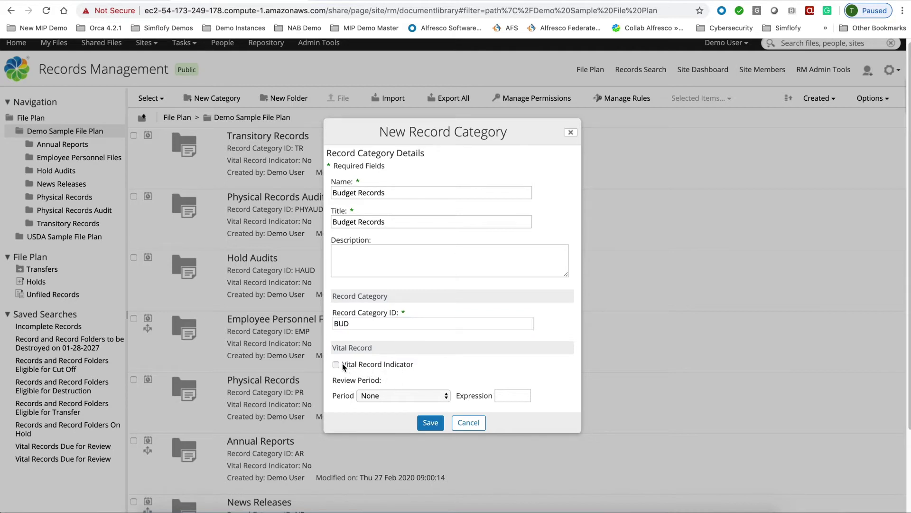
left_click(414, 394)
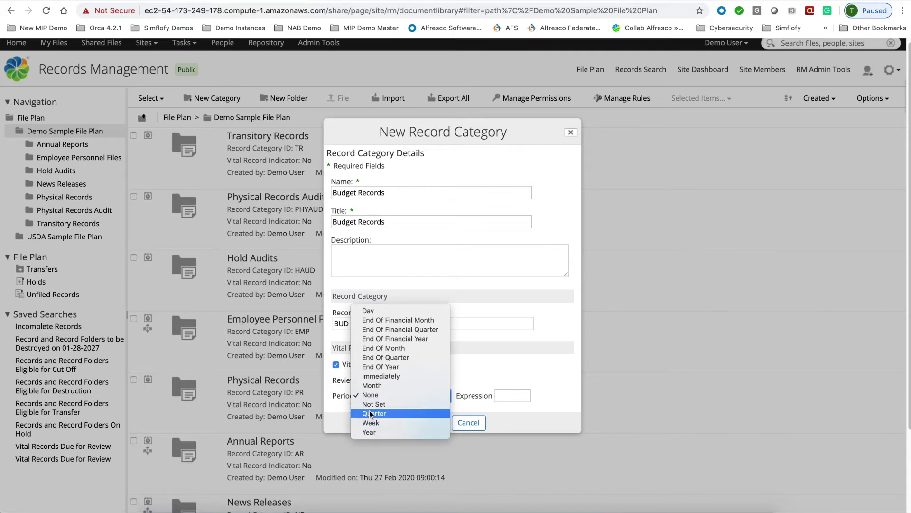
left_click(473, 367)
left_click(337, 364)
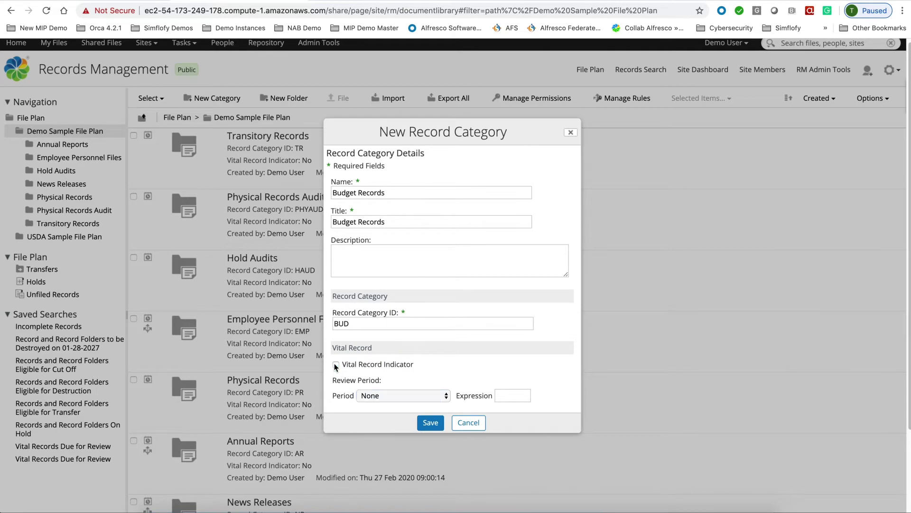
left_click(430, 424)
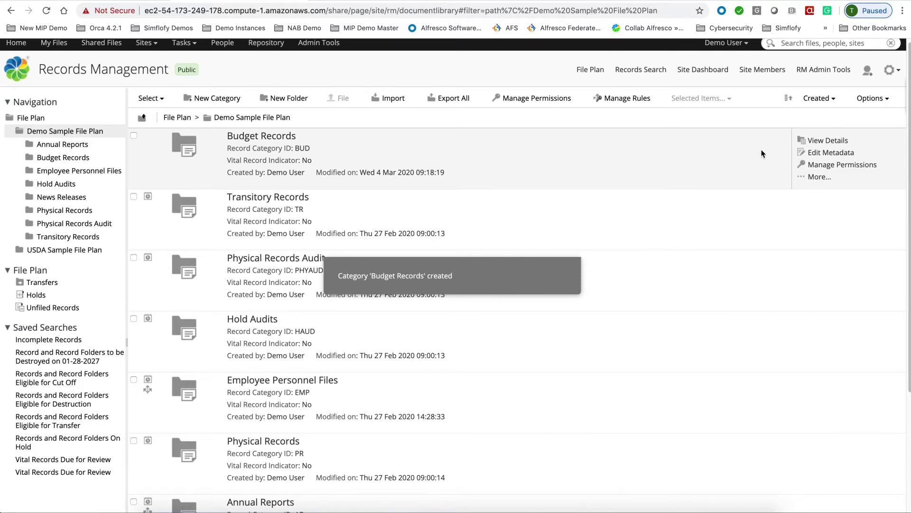
left_click(819, 143)
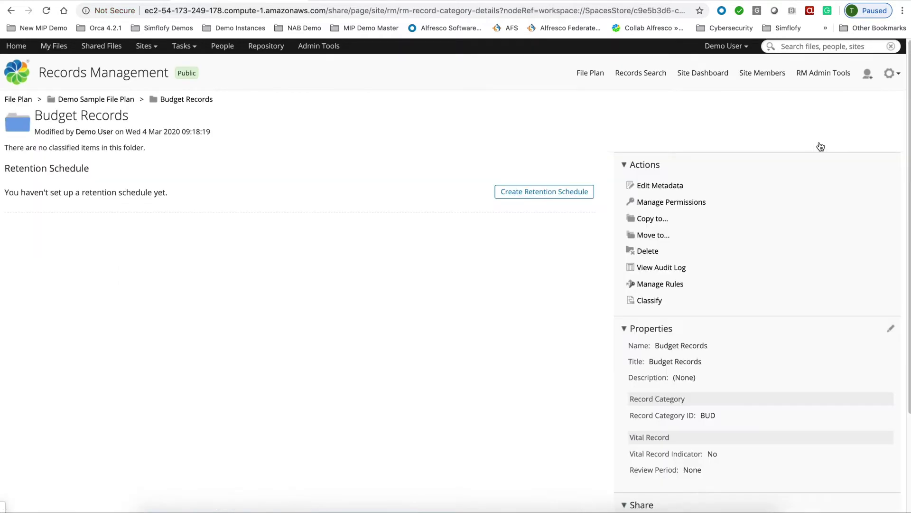
left_click(523, 191)
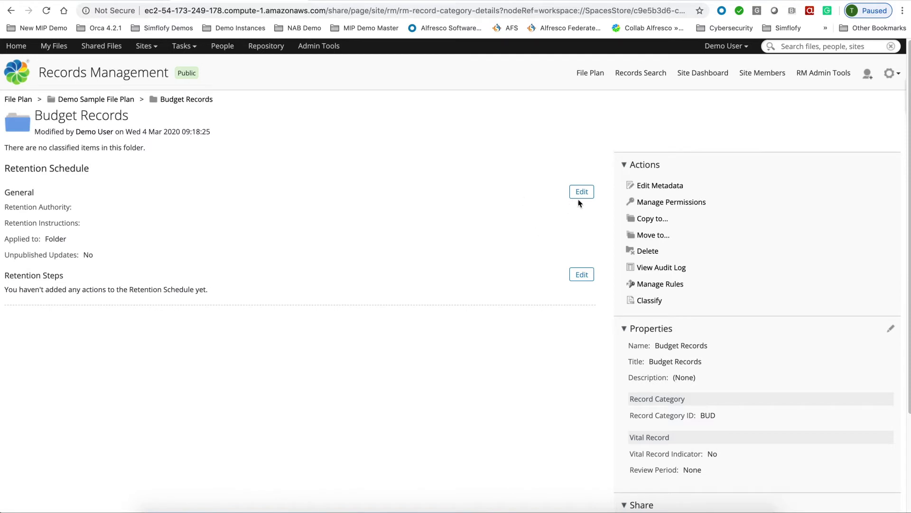
- Set authority Records Managers, cutoff-retain-5-years-then-destroy instructions, and applied to Record
left_click(155, 156)
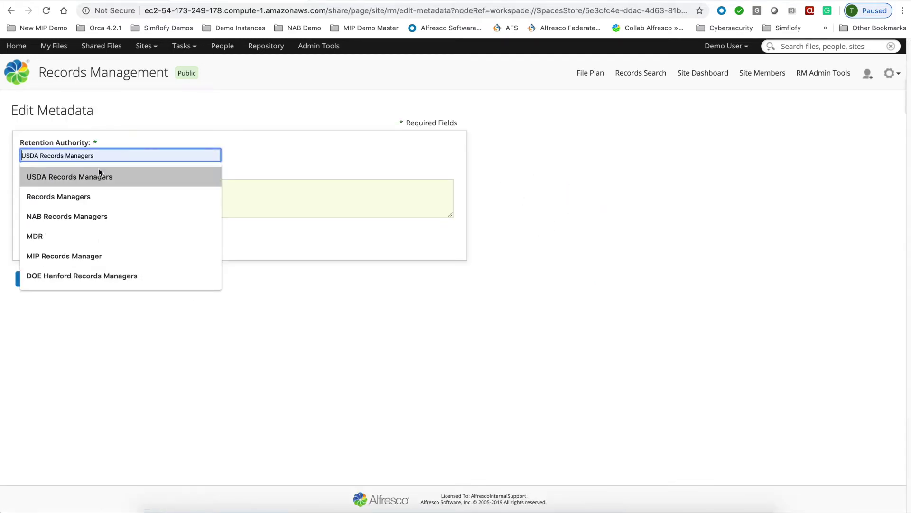
left_click(58, 194)
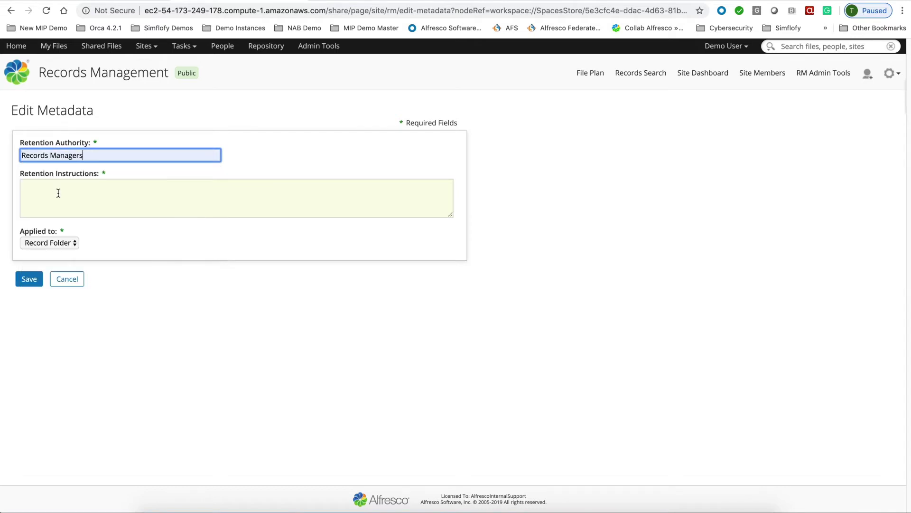
left_click(59, 196)
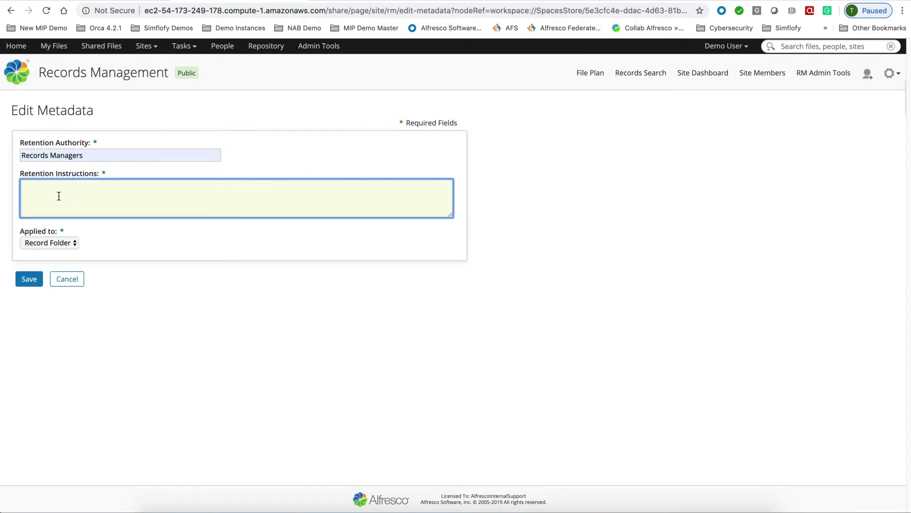
type("Cutof")
type("f imme")
type("toff immedi")
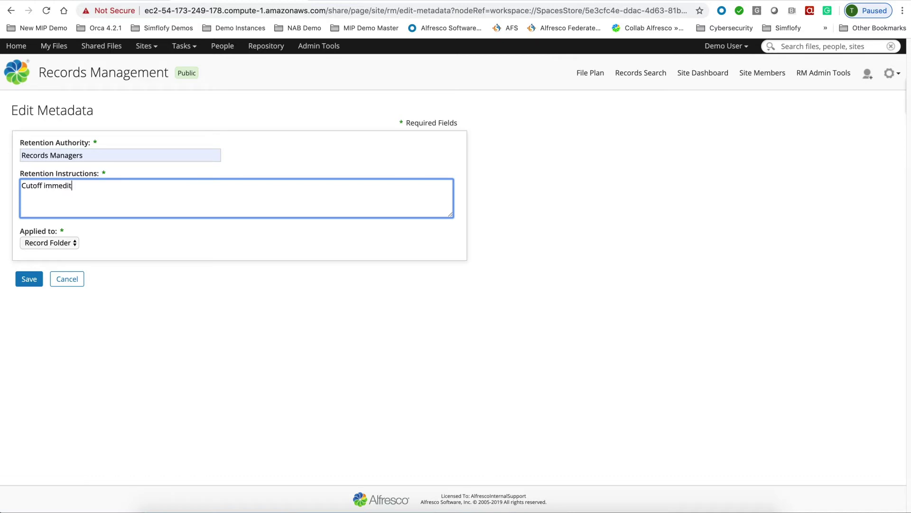
type("ately when filed as a record, ")
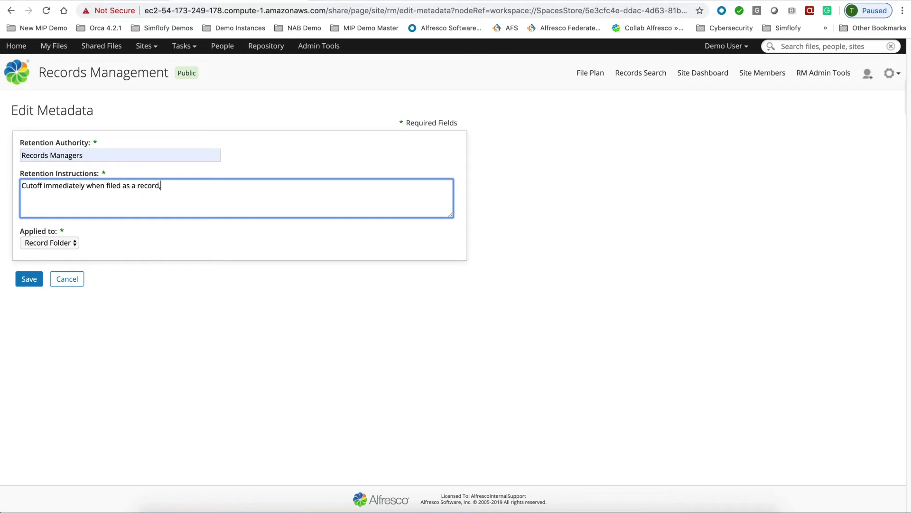
type("retain for 5 years then destroy")
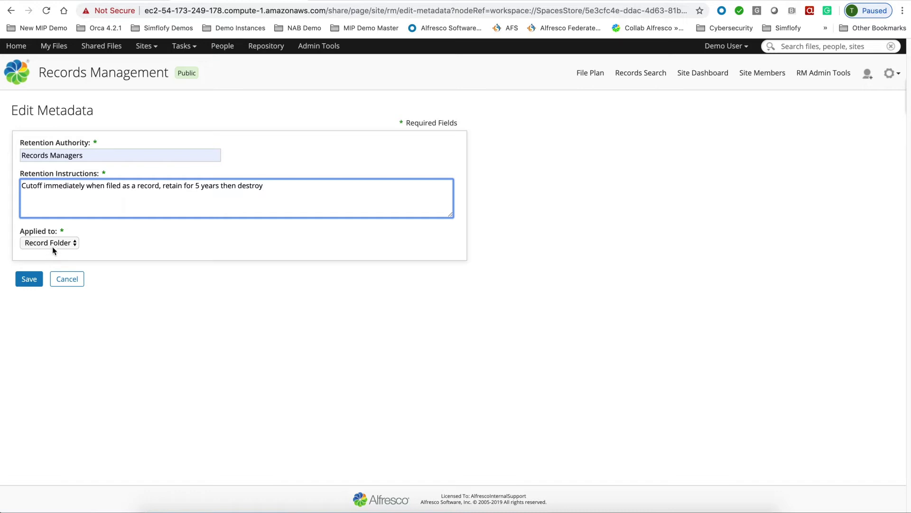
left_click(53, 244)
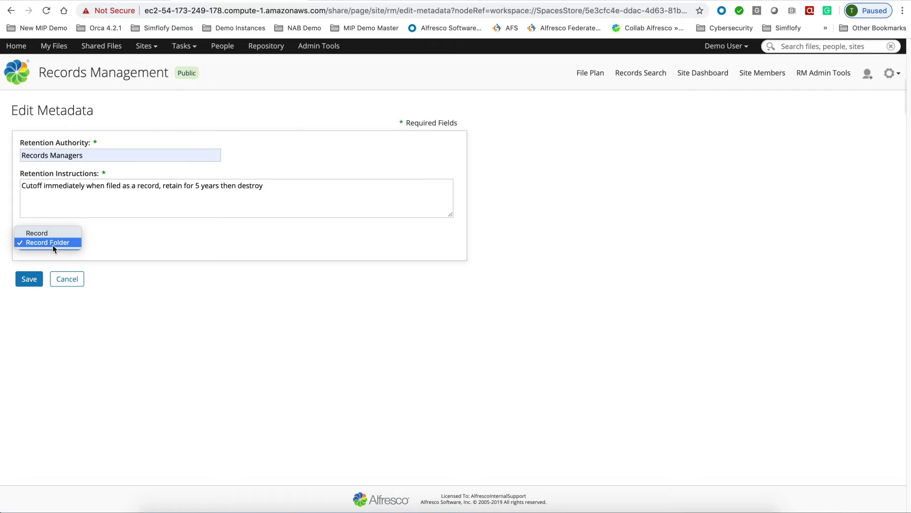
key("Escape")
key("Up")
left_click(31, 280)
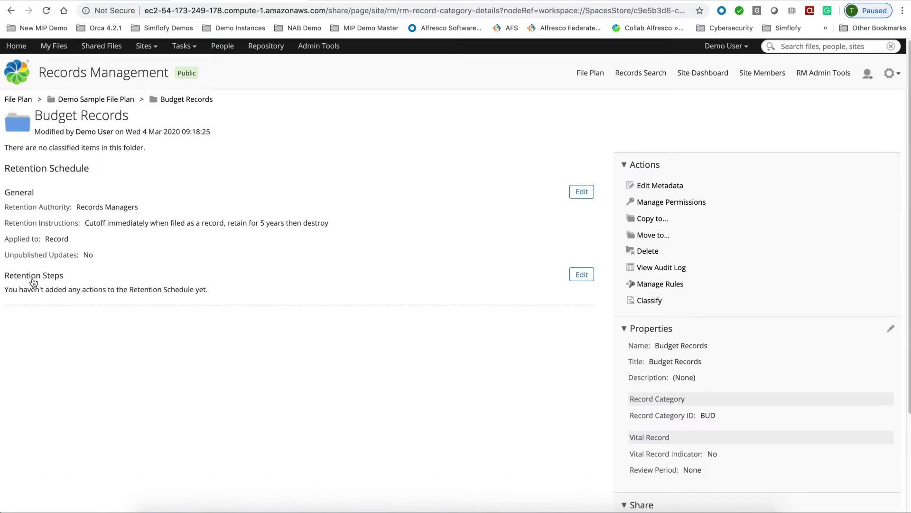
- Add an immediate Cut Off step described 'Cutoff immediately when filed as a record'
left_click(580, 277)
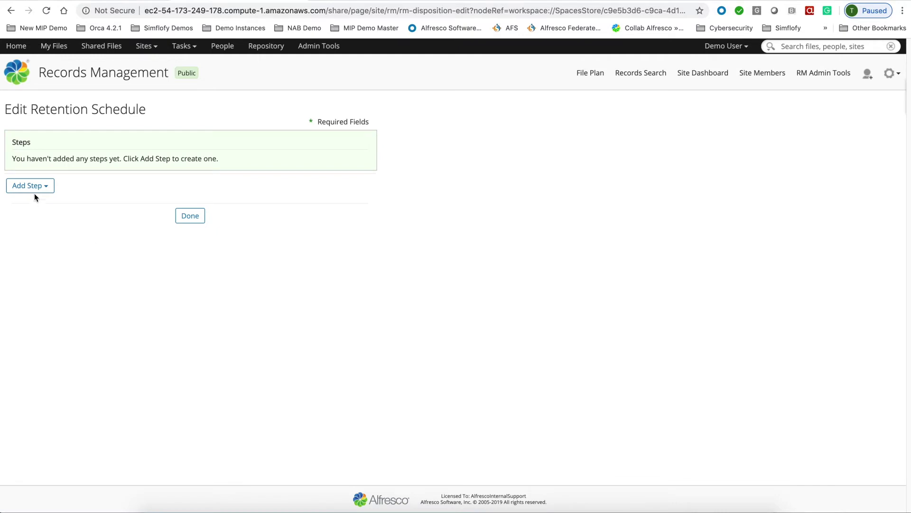
left_click(36, 186)
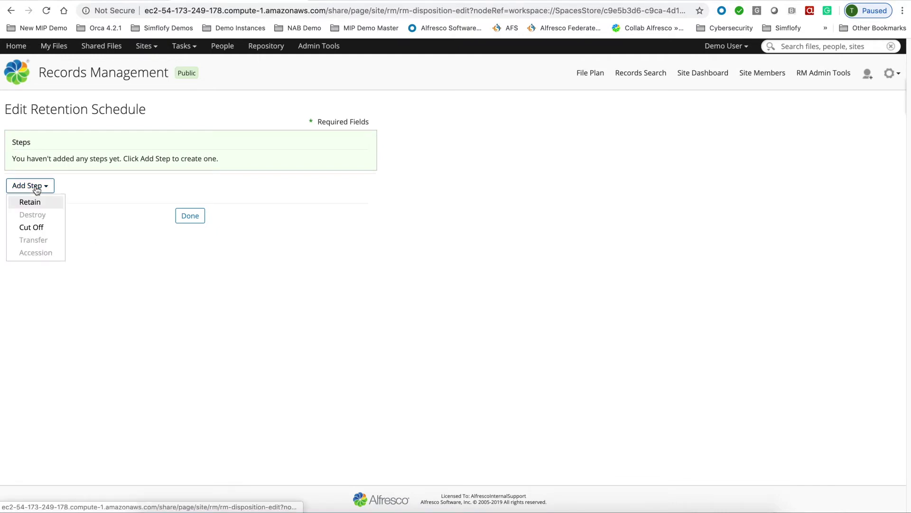
left_click(37, 228)
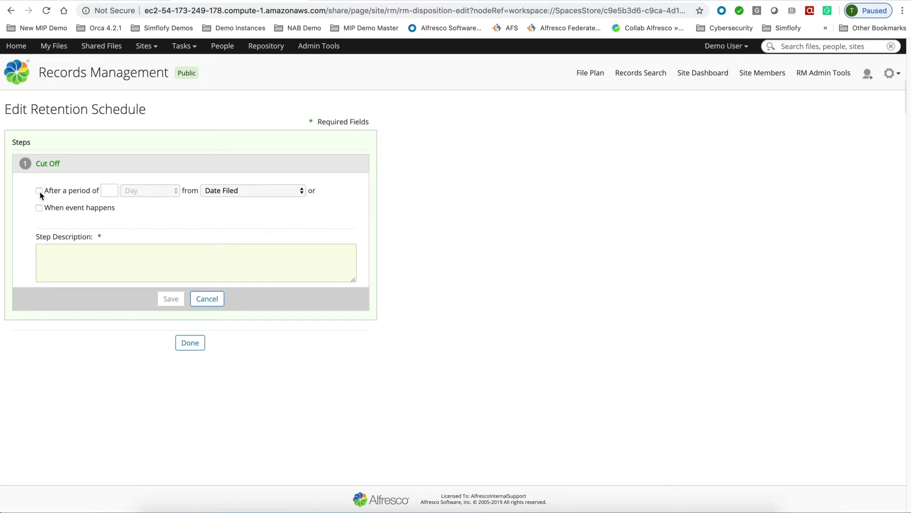
left_click(39, 191)
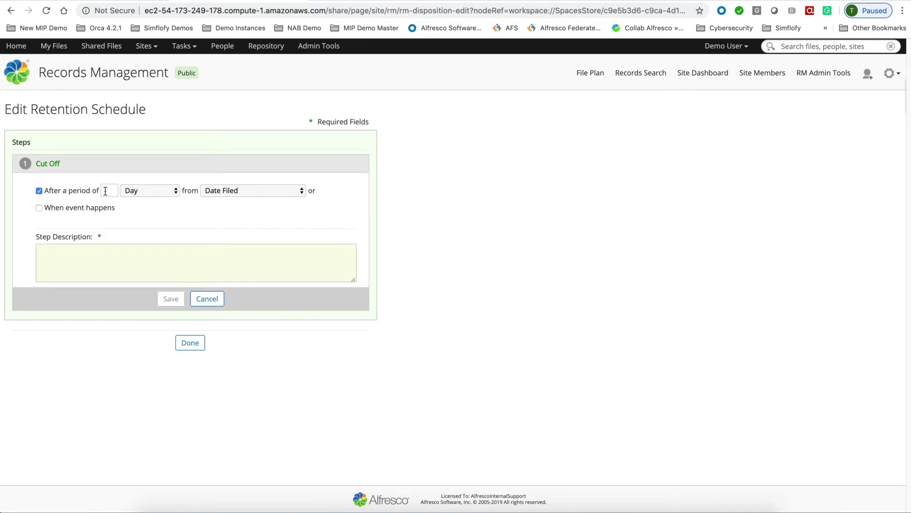
left_click(144, 191)
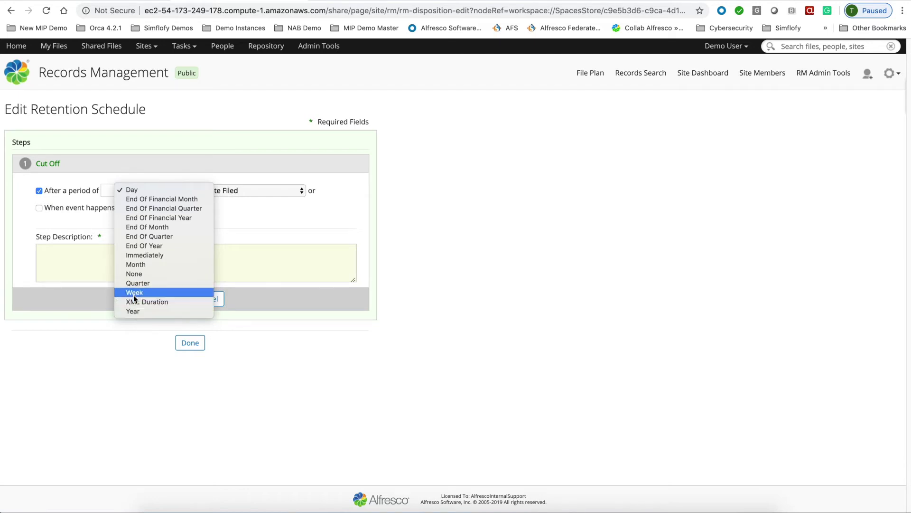
left_click(135, 255)
left_click(165, 254)
type("Cu")
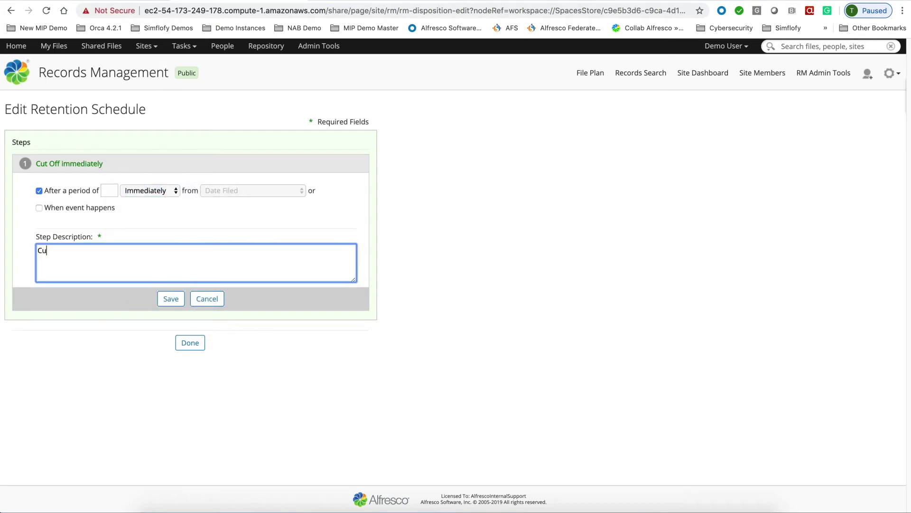
type("toff immediately when filed as a record")
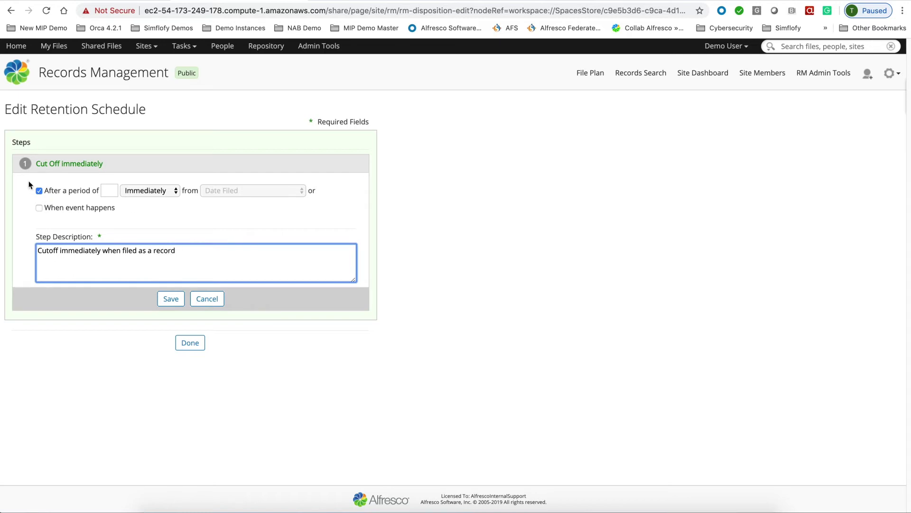
- Leave the Cut Off step without any triggering event and save it
left_click(39, 208)
left_click(104, 249)
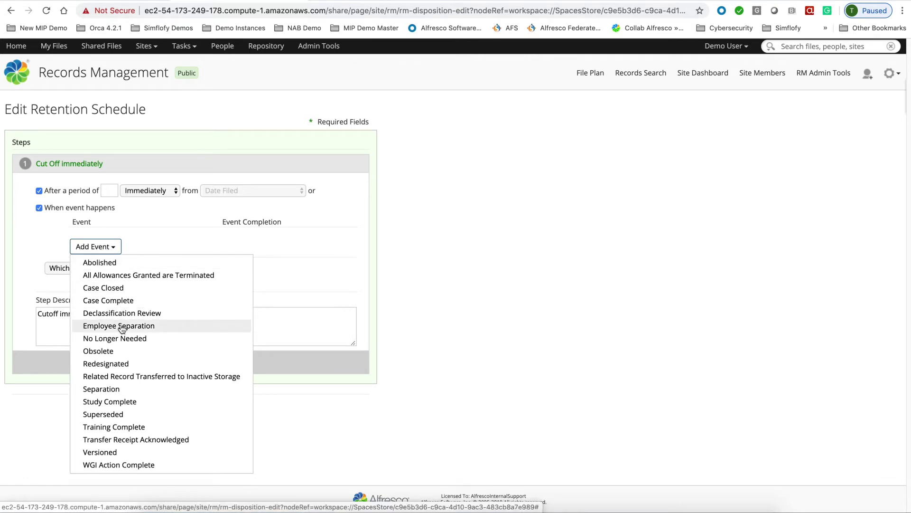
left_click(115, 218)
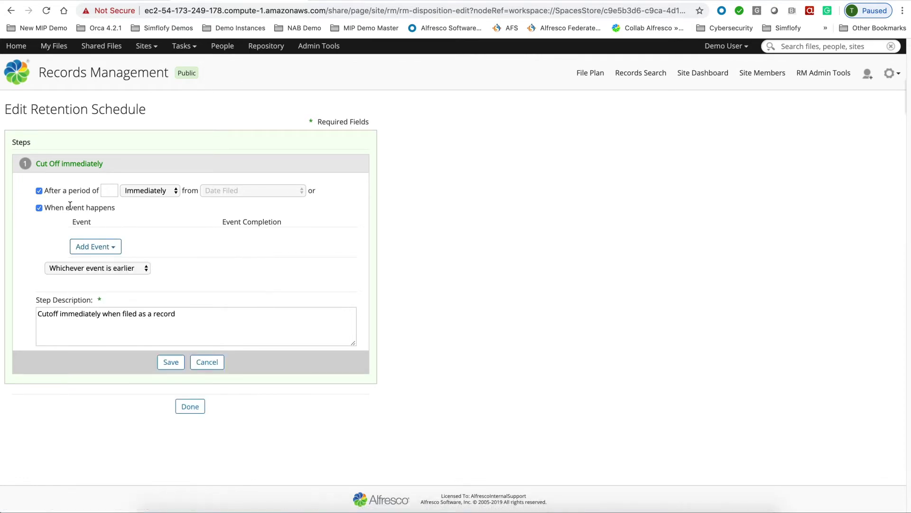
left_click(39, 208)
left_click(170, 299)
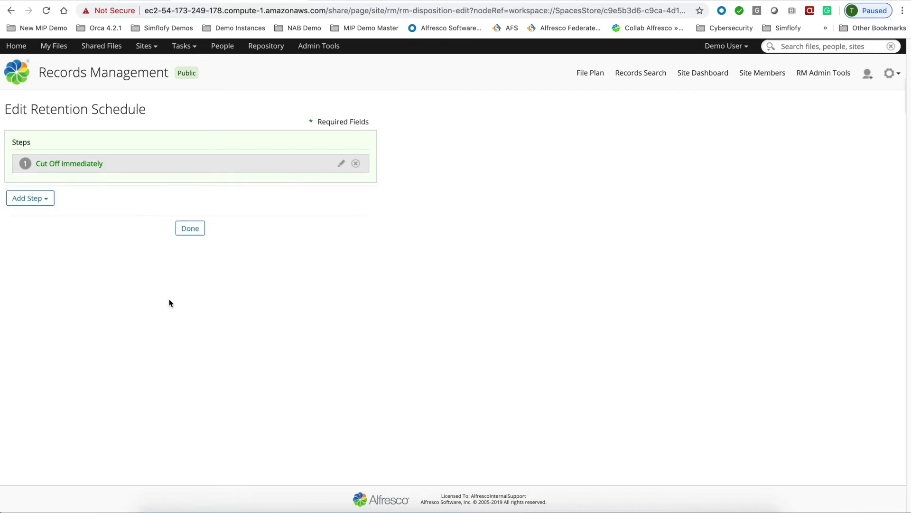
- Add a Destroy step after 5 years, described 'Retain for 5 years then destroy', and finish the schedule
left_click(37, 203)
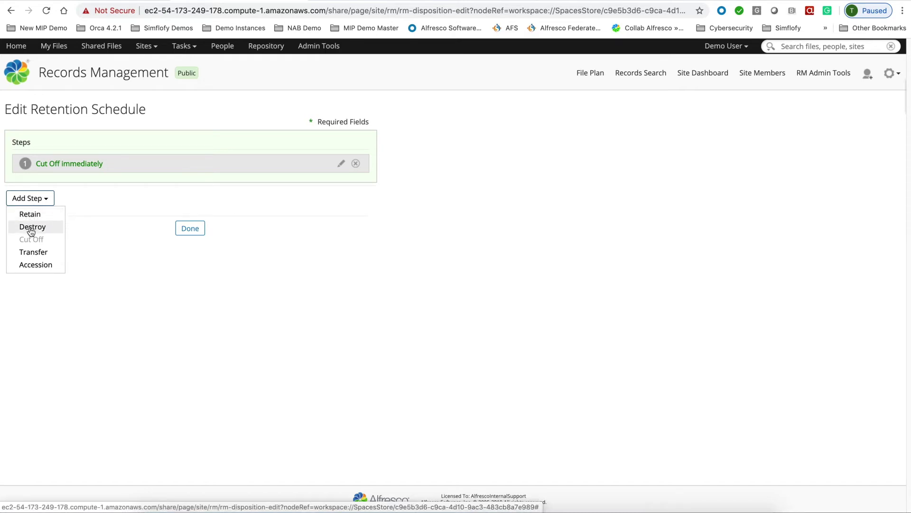
left_click(30, 227)
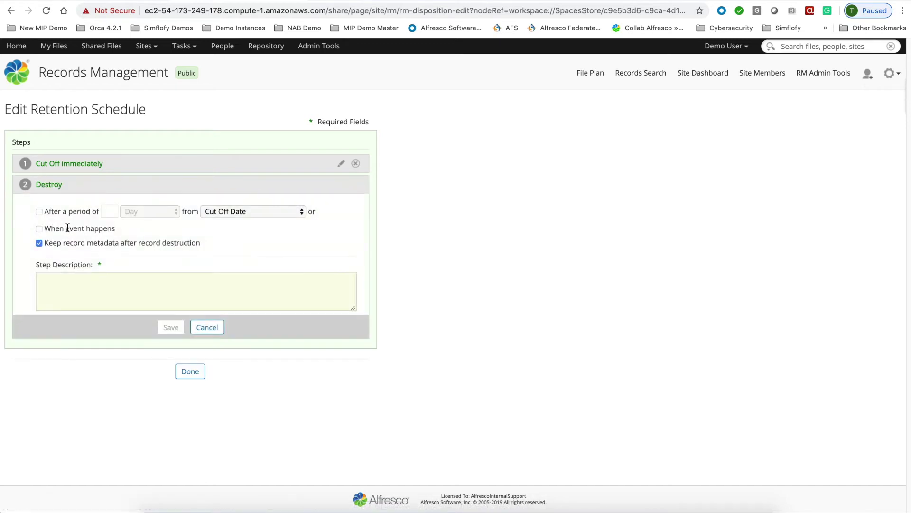
left_click(36, 211)
left_click(109, 211)
type("5")
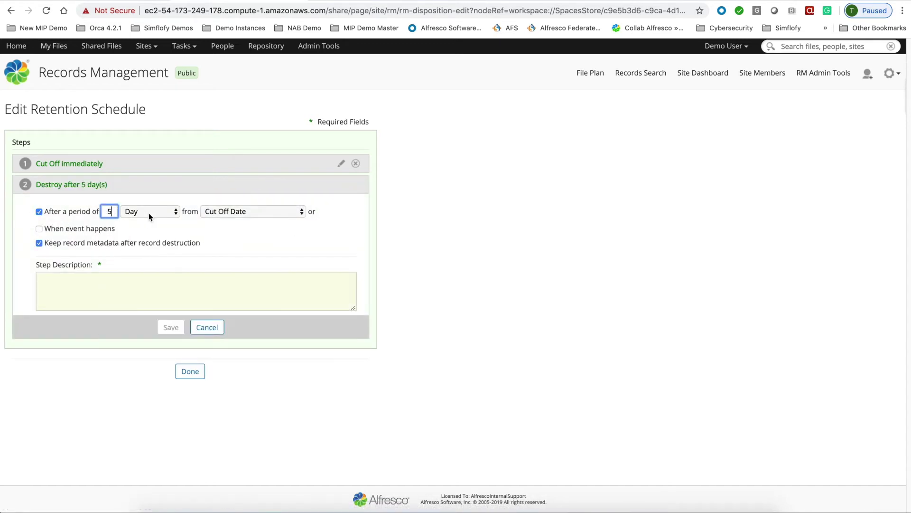
left_click(149, 212)
left_click(149, 331)
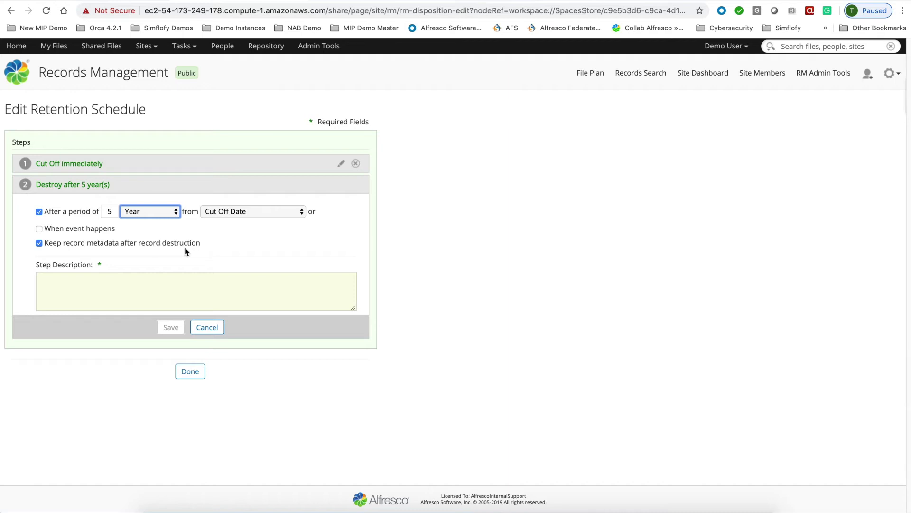
left_click(134, 287)
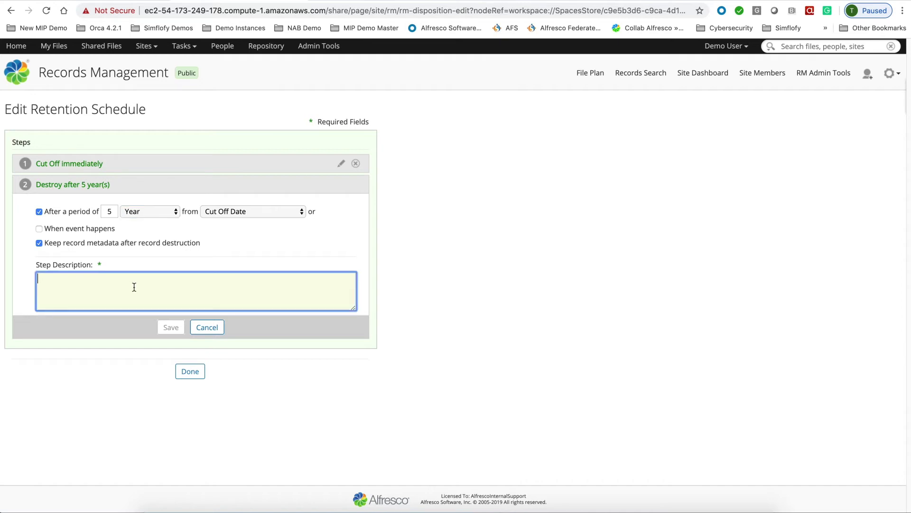
type("R")
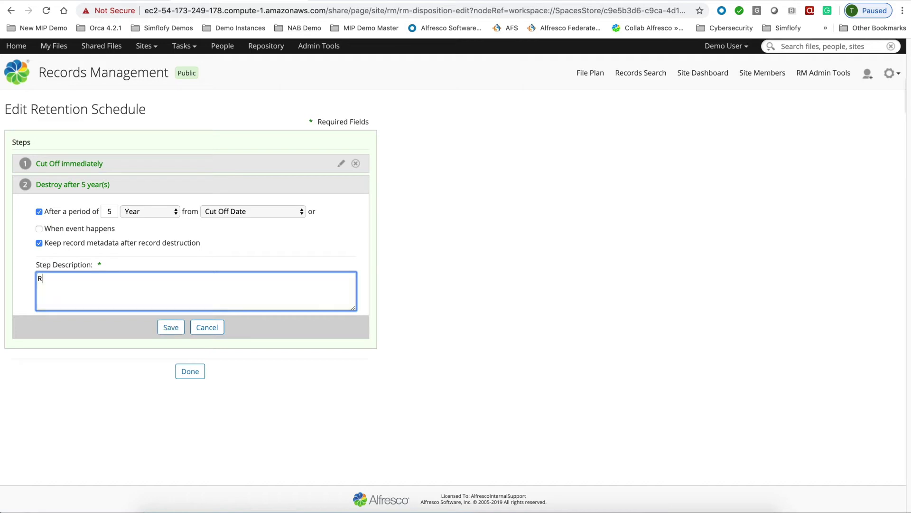
type("etain for 5 years then destroy")
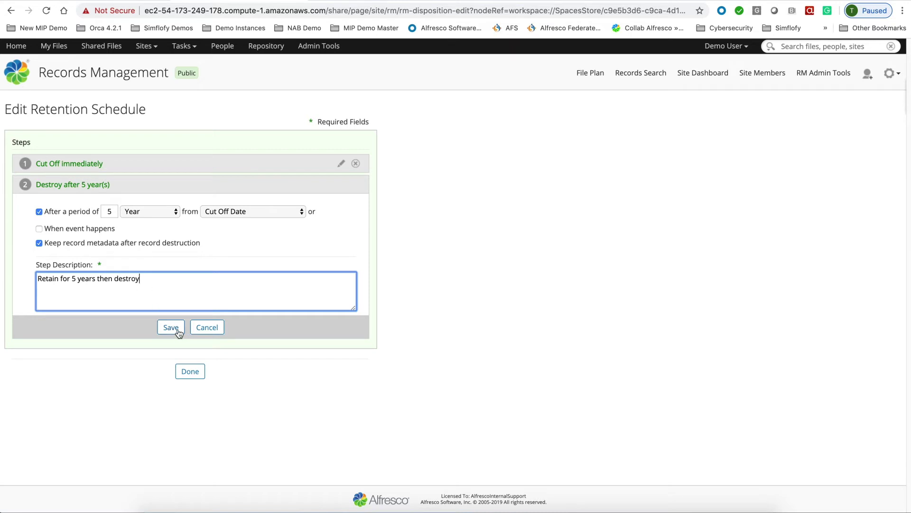
left_click(177, 328)
left_click(191, 254)
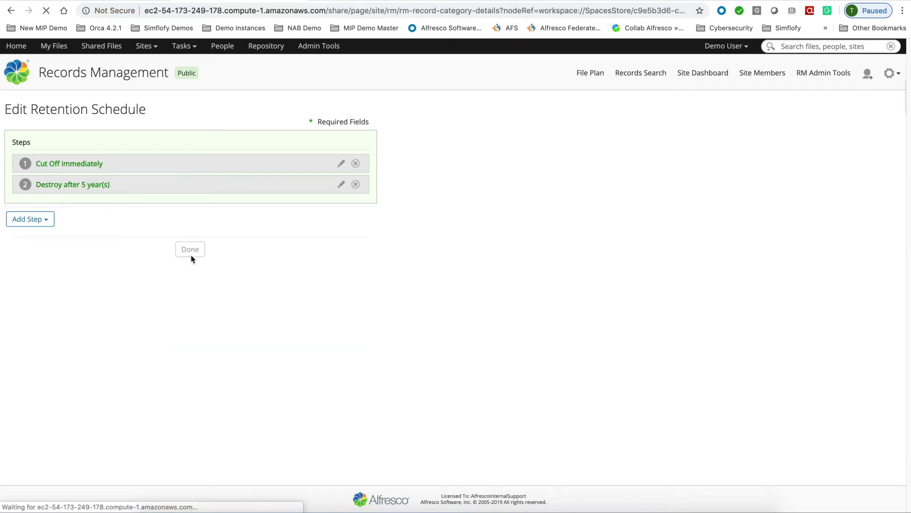
- Create record folder 'Budget Records' with ID BUD-01 in the category and open it
left_click_drag(211, 100, 163, 105)
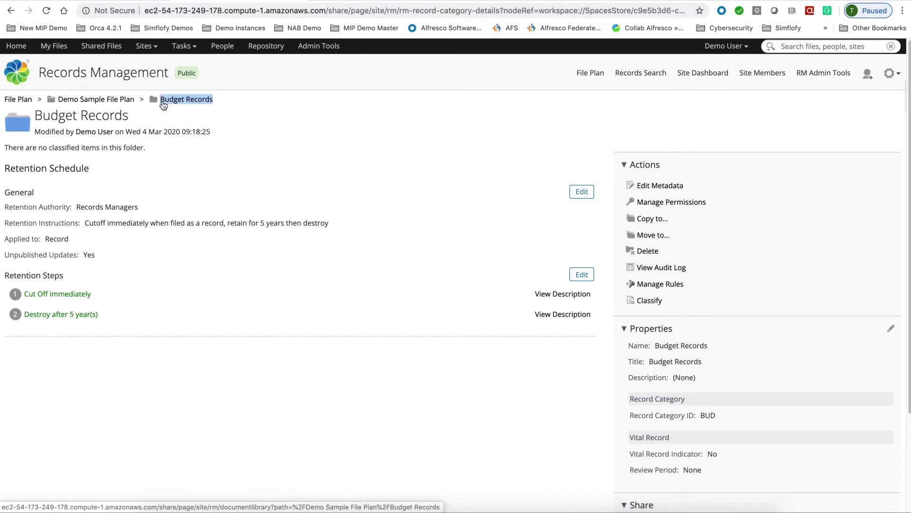
left_click(189, 105)
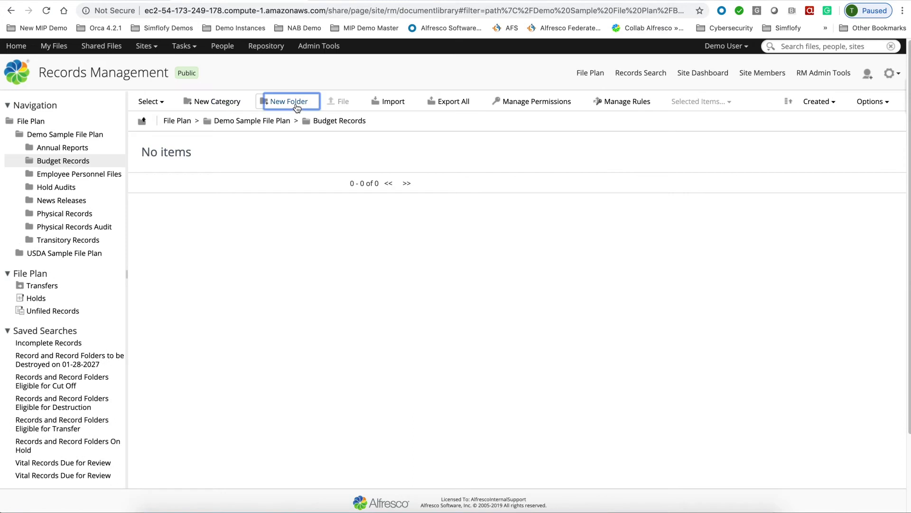
left_click(296, 108)
key("ctrl+v")
left_click(357, 196)
key("ctrl+v")
triple_click(411, 295)
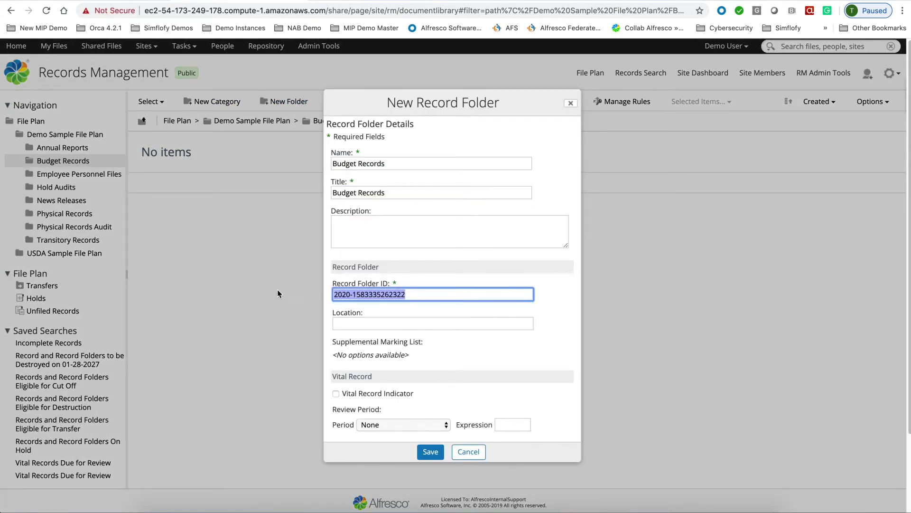
type("BUD")
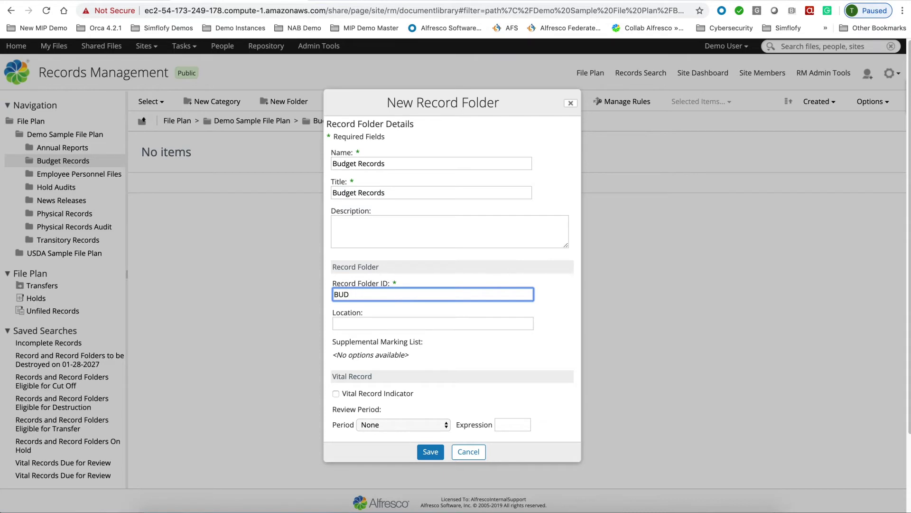
type("-01")
left_click(429, 452)
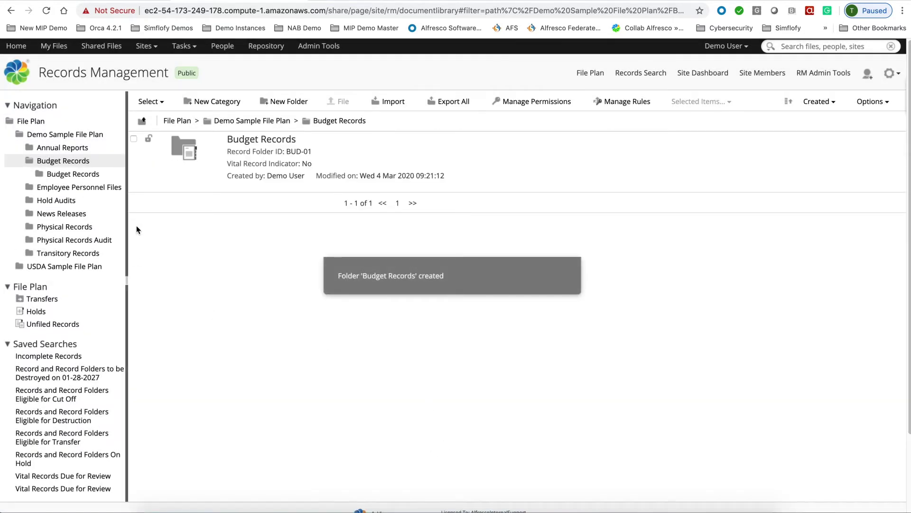
left_click_drag(127, 227, 166, 233)
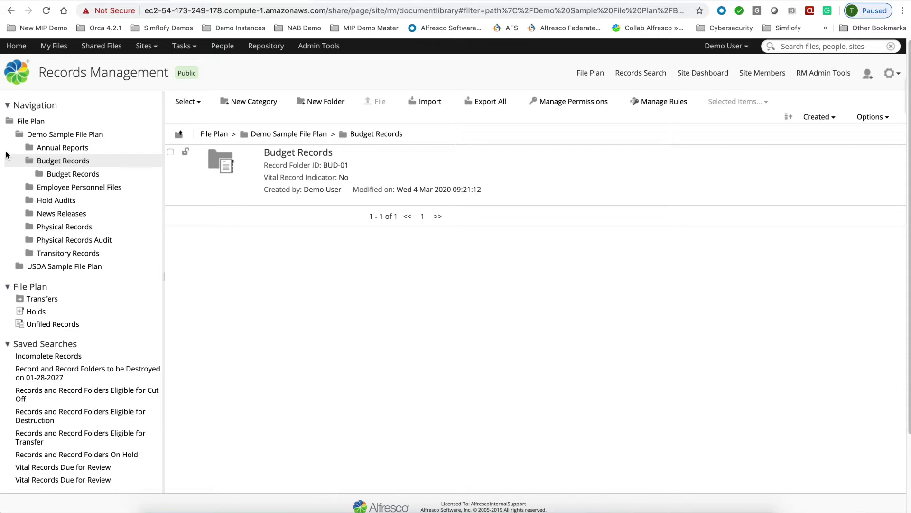
left_click(280, 152)
- Start filing electronic records from the computer and browse to the Documents folder
left_click(376, 101)
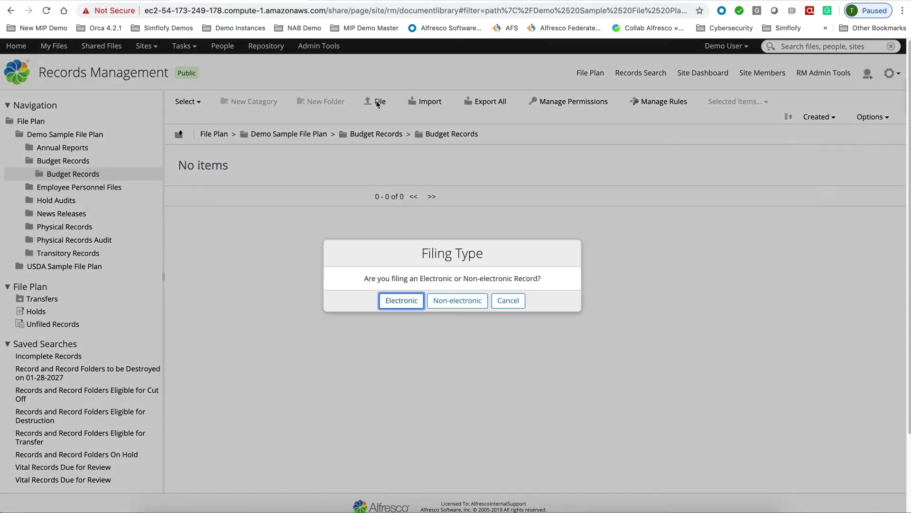
left_click(398, 306)
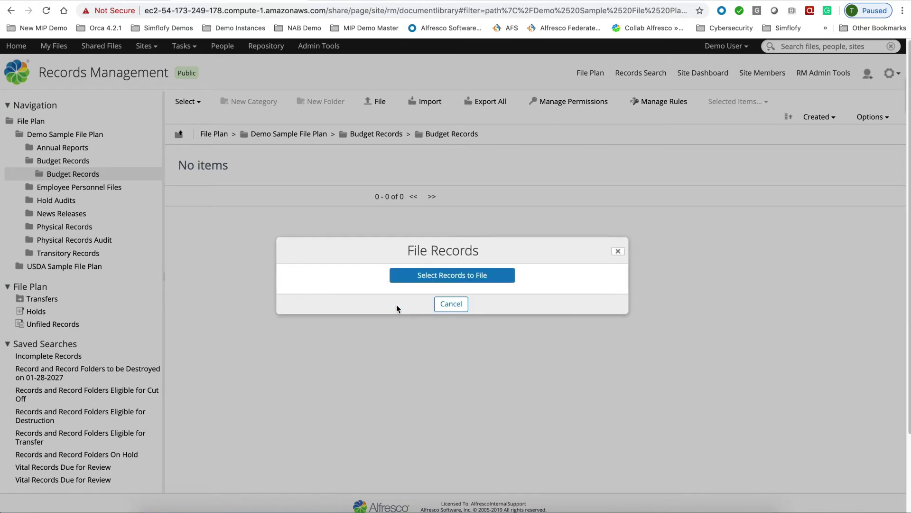
left_click(437, 278)
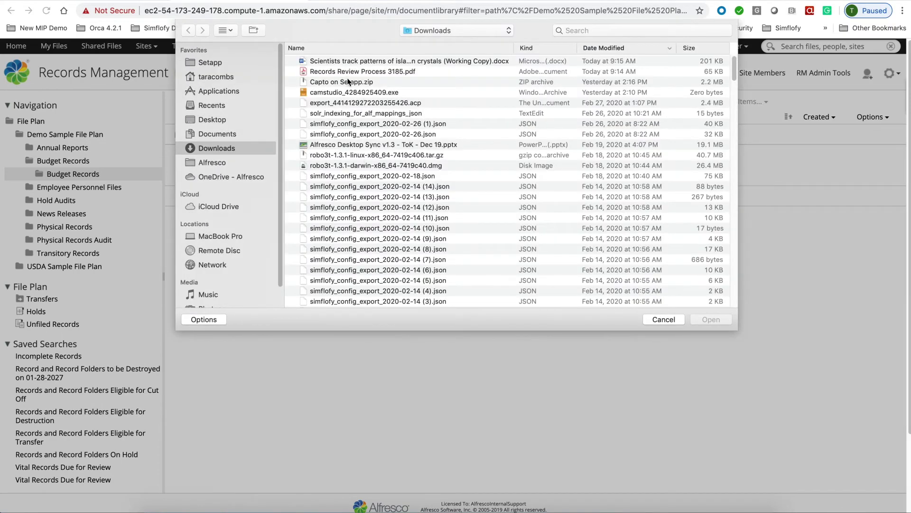
left_click(207, 134)
double_click(323, 113)
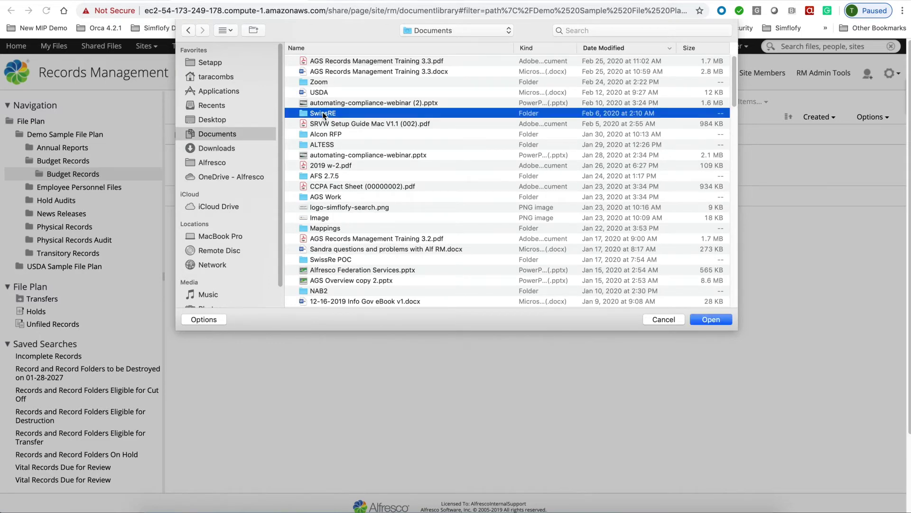
left_click(217, 121)
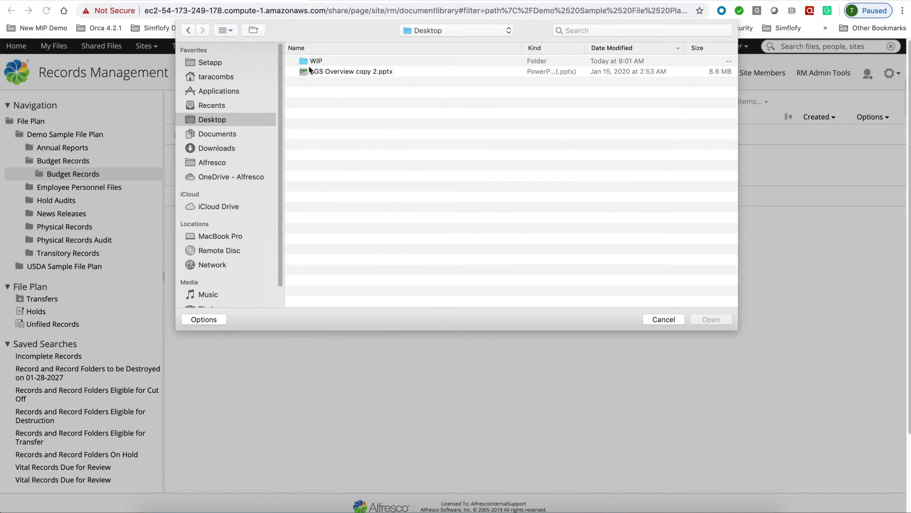
left_click(205, 135)
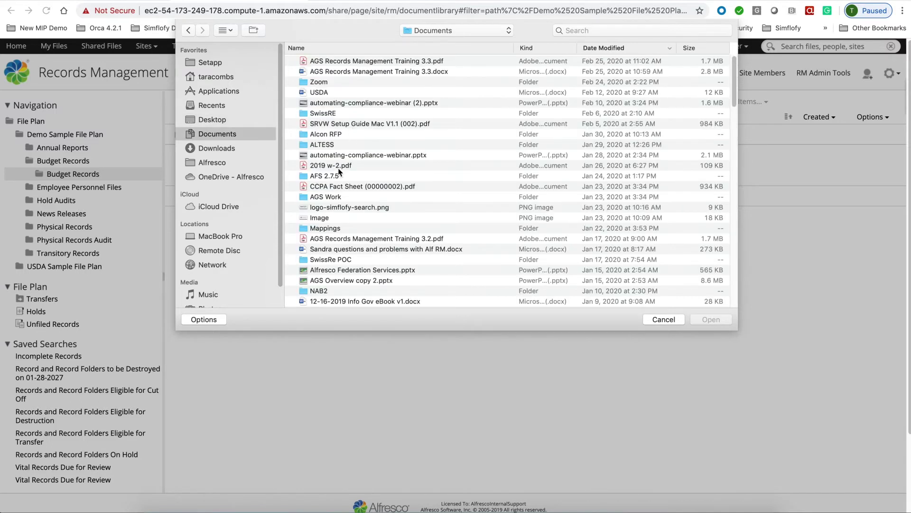
- Select the first seven PDFs in DOE Hanford > Financial Documents for filing
scroll(326, 209, "down", 5)
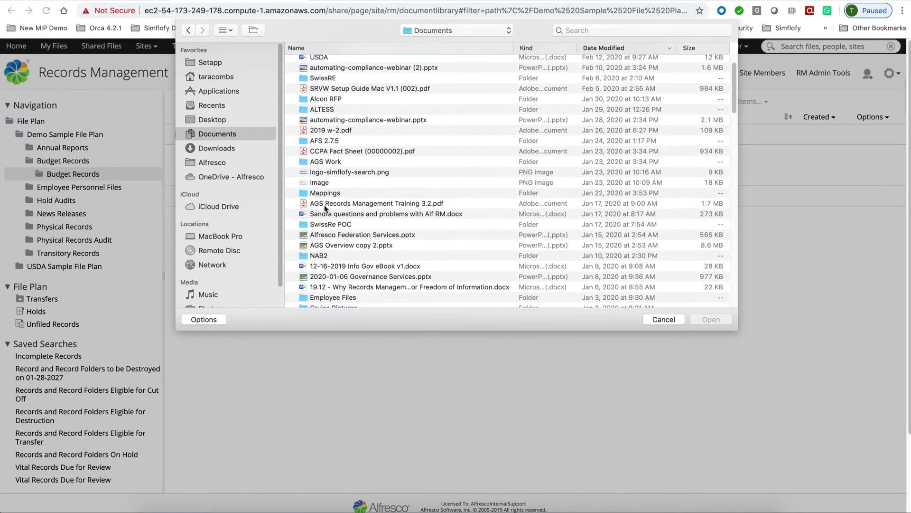
scroll(326, 209, "down", 3)
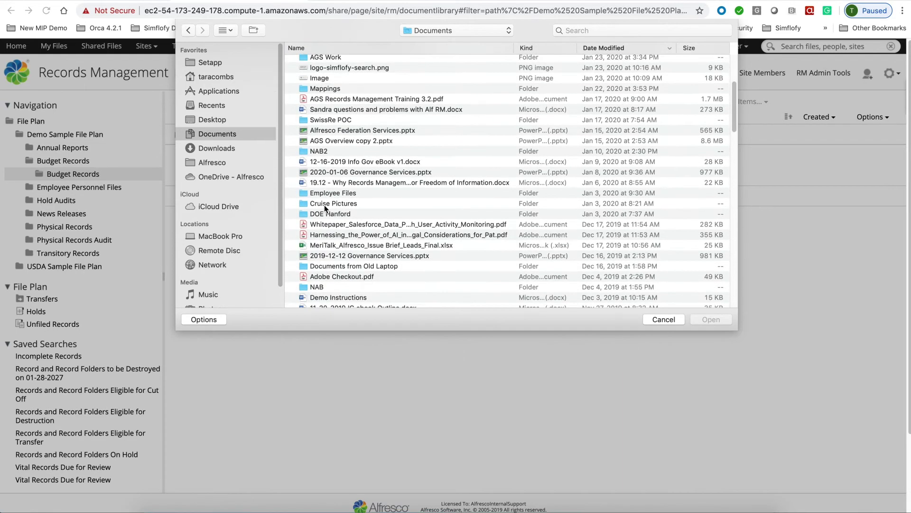
left_click(325, 214)
double_click(324, 214)
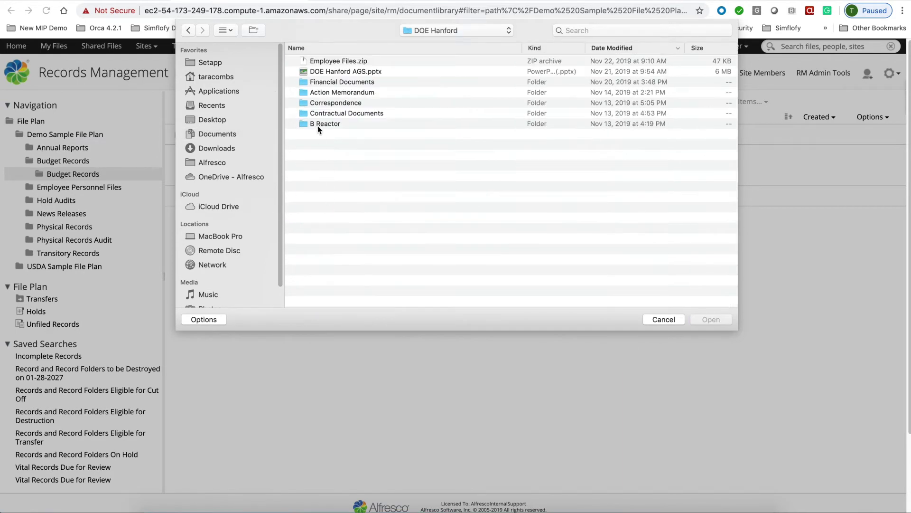
left_click(320, 85)
double_click(320, 84)
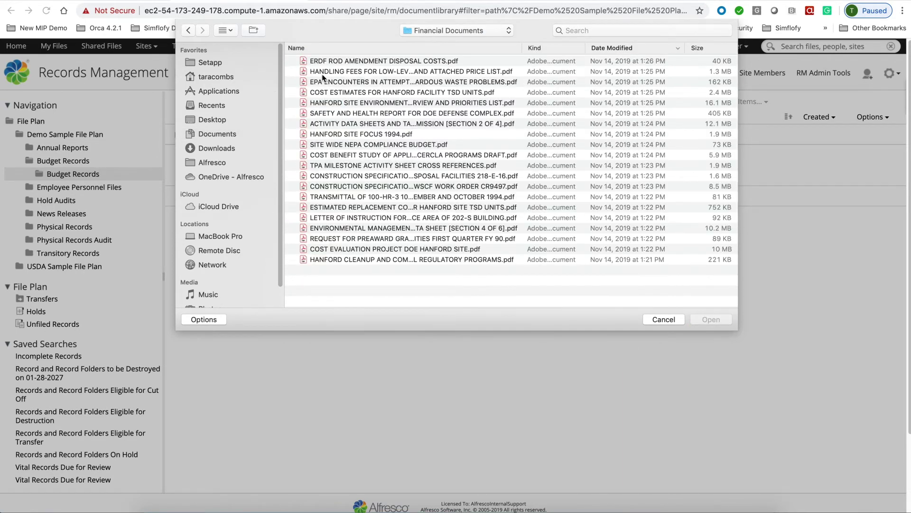
left_click(324, 63)
left_click(349, 125, "shift")
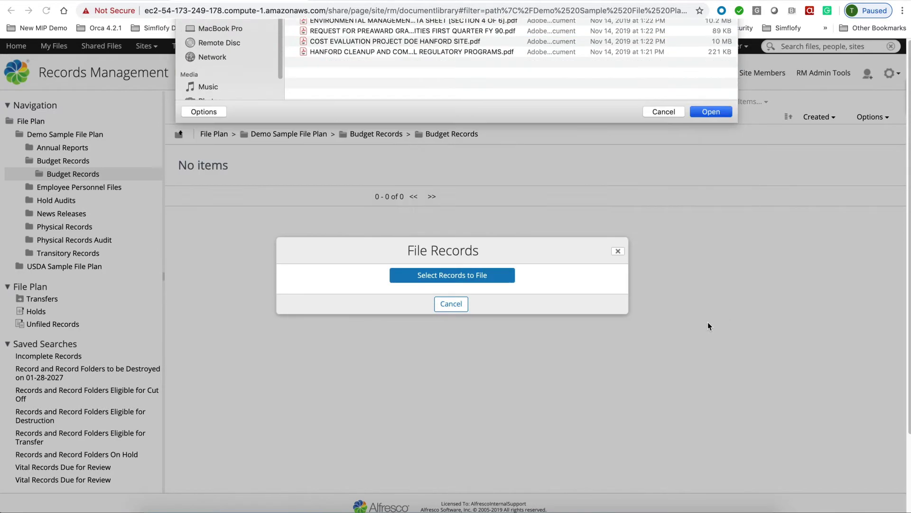
left_click(709, 321)
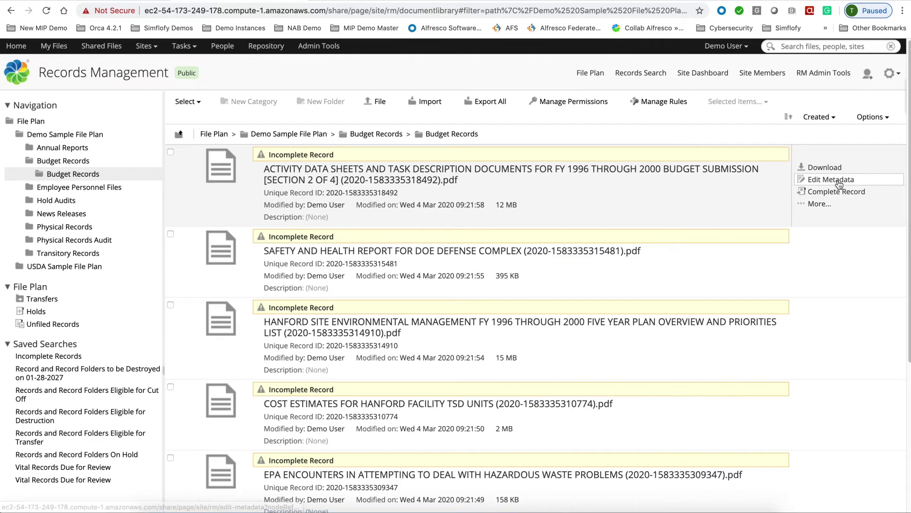
- Complete the Activity Data Sheets record and cut it off
left_click(836, 191)
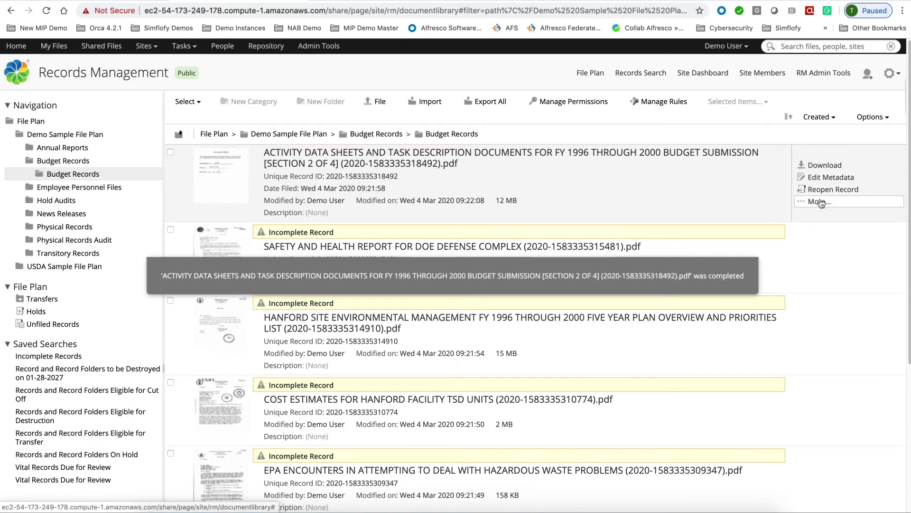
left_click(820, 201)
left_click(819, 214)
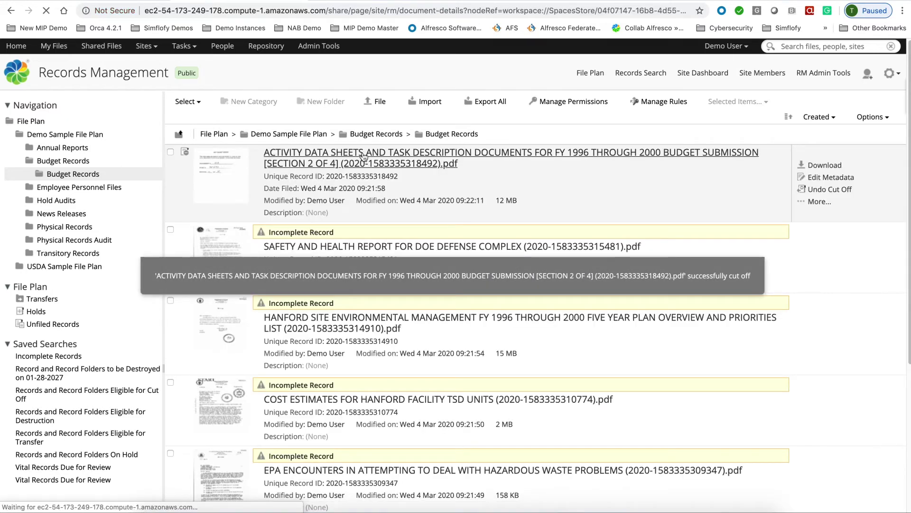
- View the record's details page, then return to the top-level File Plan
left_click(363, 157)
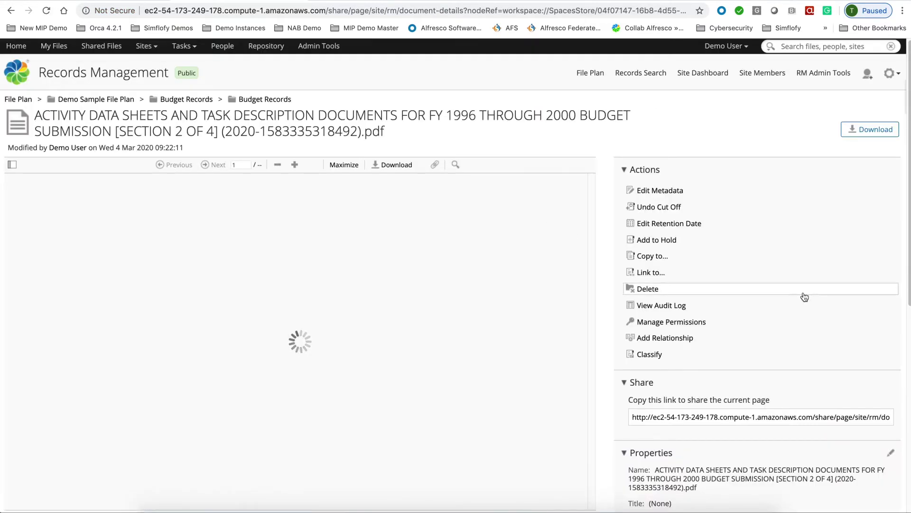
scroll(803, 296, "down", 2)
scroll(803, 295, "down", 6)
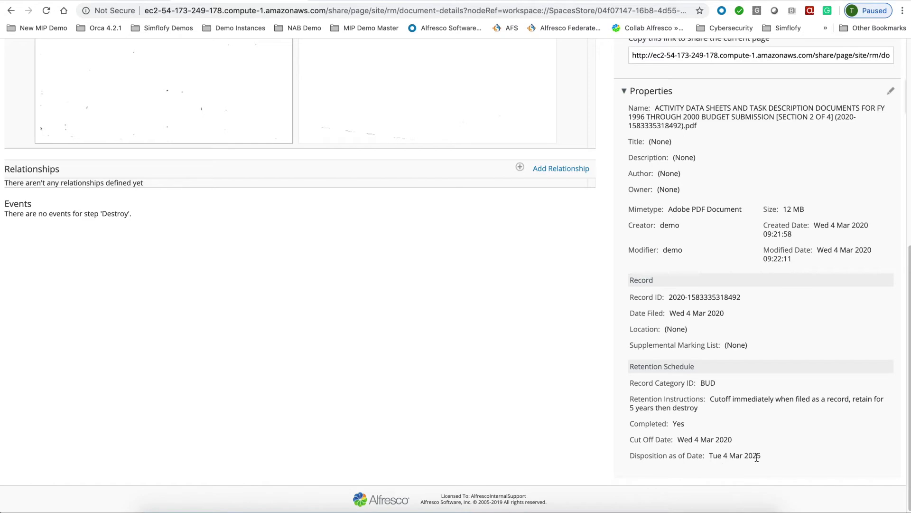
scroll(422, 365, "up", 7)
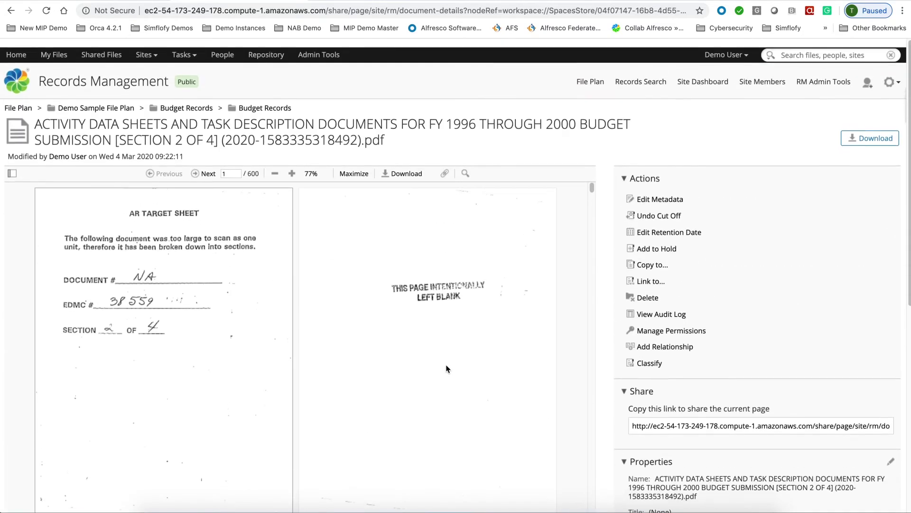
left_click(20, 100)
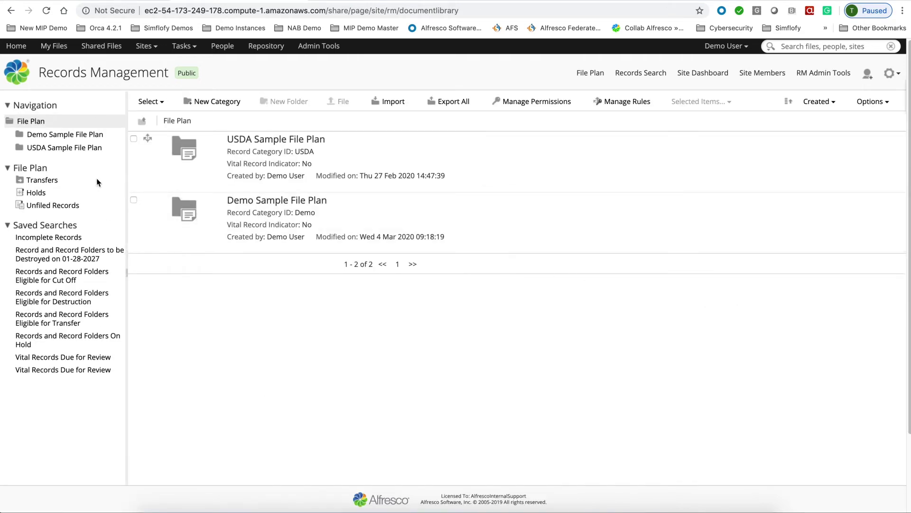
- Run the Demo Sample File Plan's 'Records and Record Folders Eligible for Destruction' saved search
left_click(65, 134)
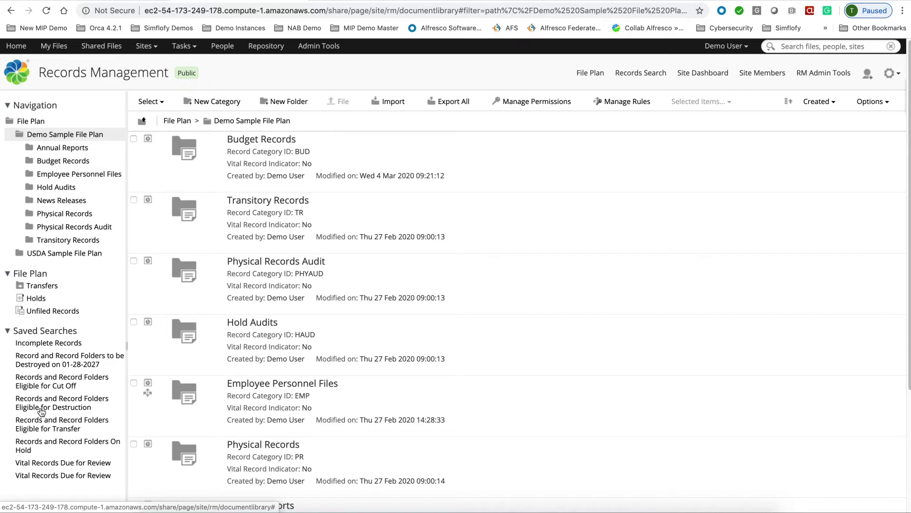
left_click(42, 411)
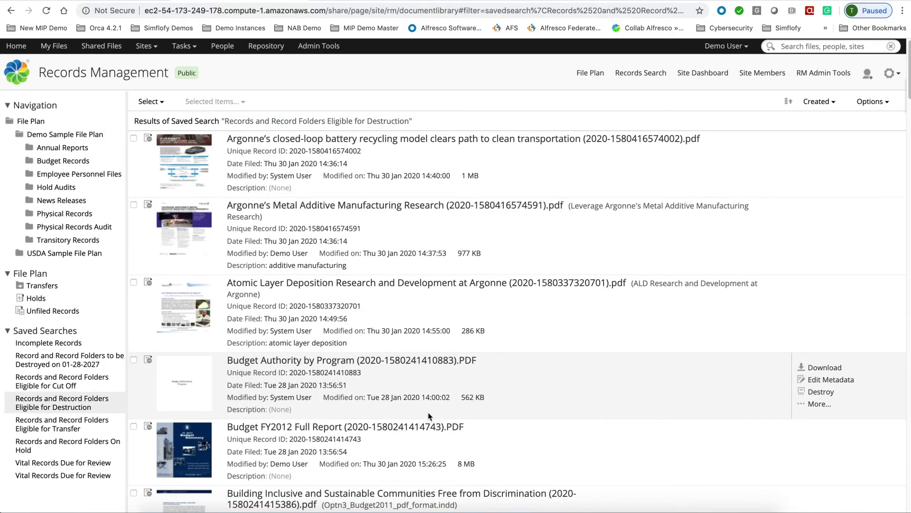
mouse_move(784, 188)
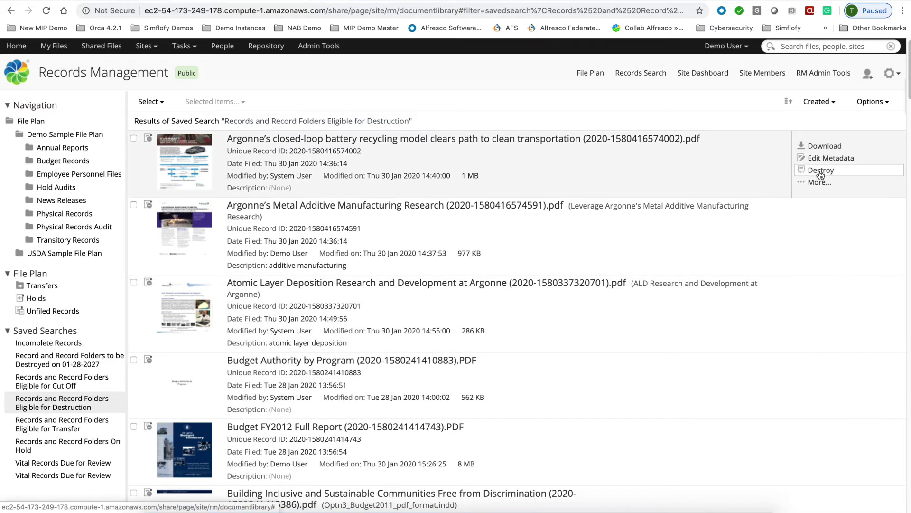
mouse_move(823, 246)
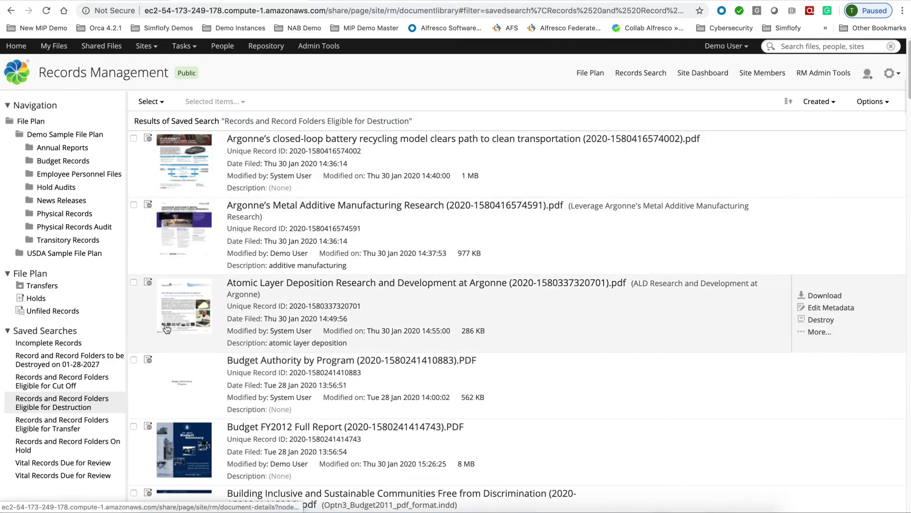
left_click(57, 365)
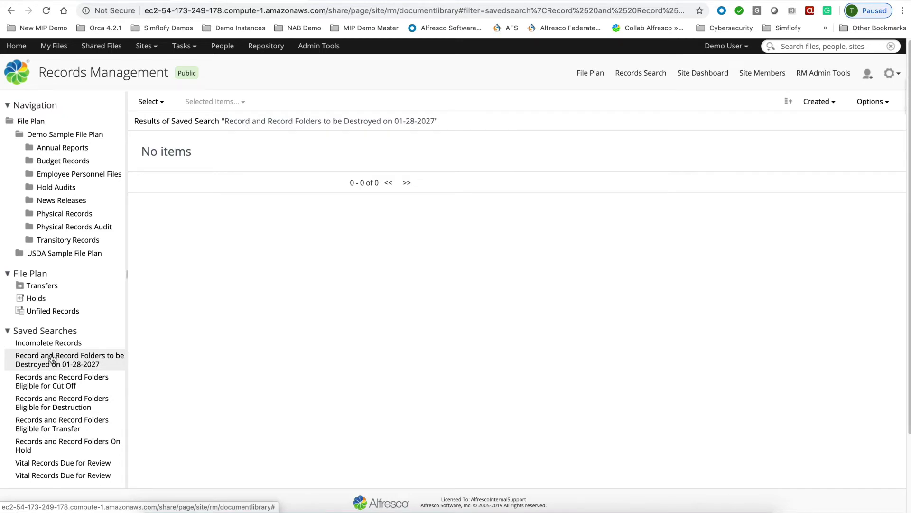
left_click(52, 346)
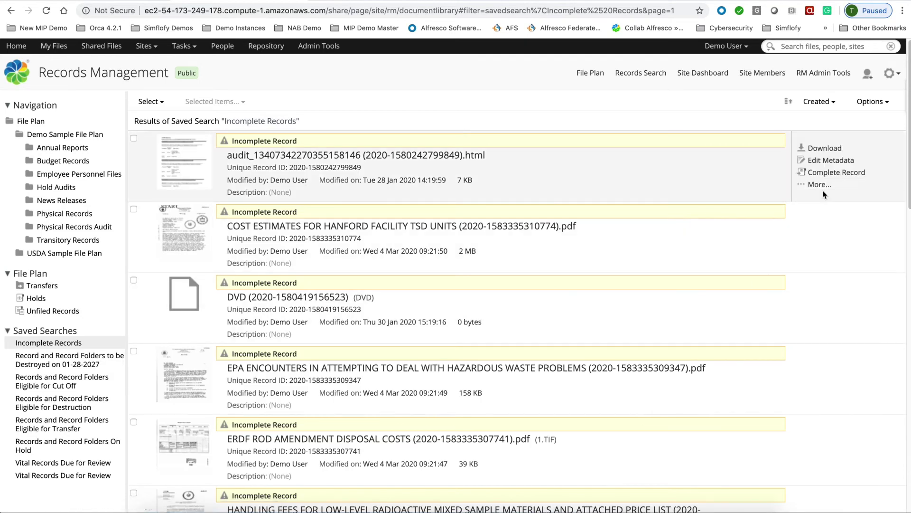
left_click(820, 185)
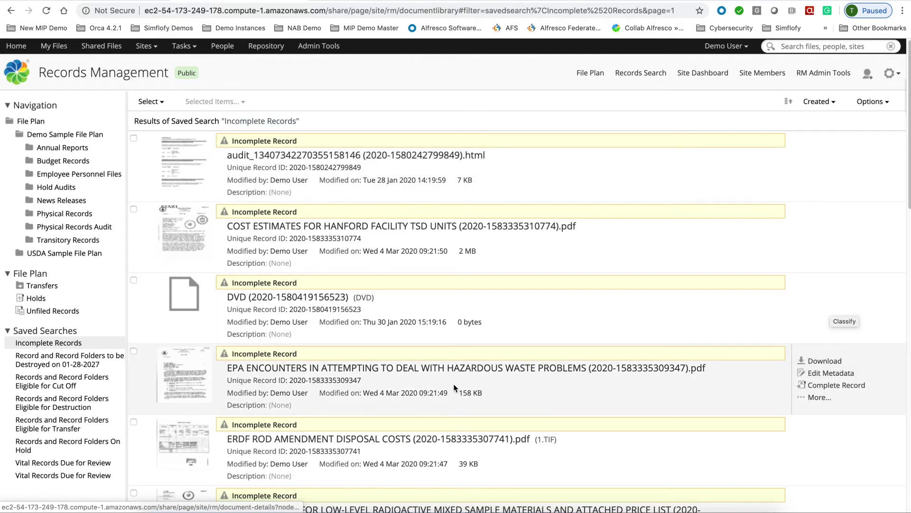
left_click(71, 411)
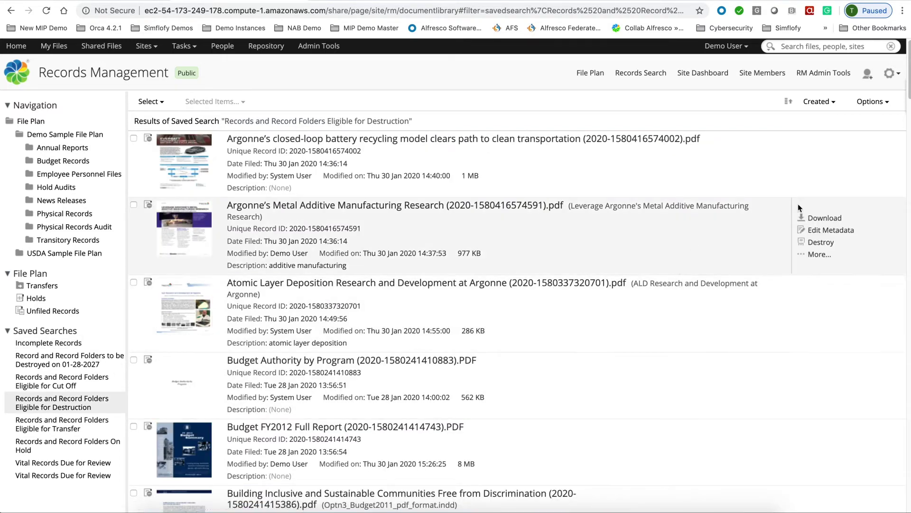
- Select the top three Argonne records and destroy them, confirming both prompts
left_click(824, 184)
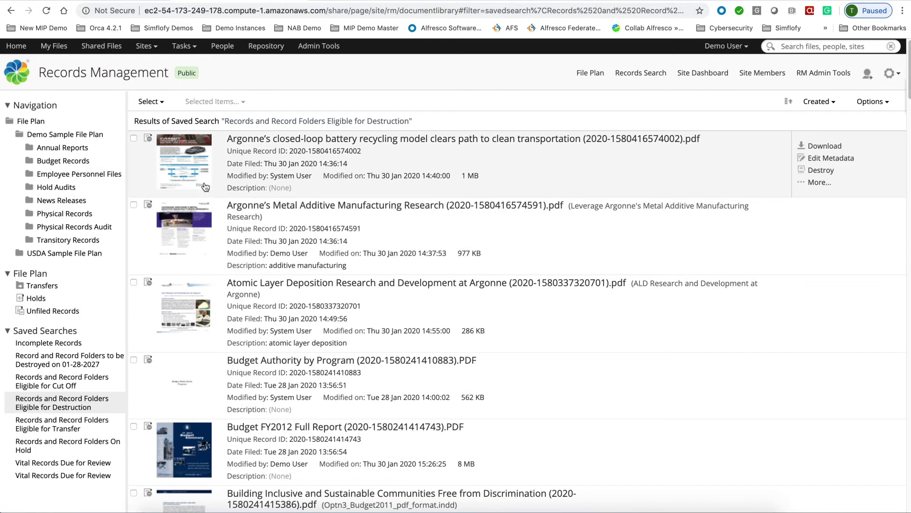
left_click(134, 138)
left_click(134, 205)
left_click(134, 282)
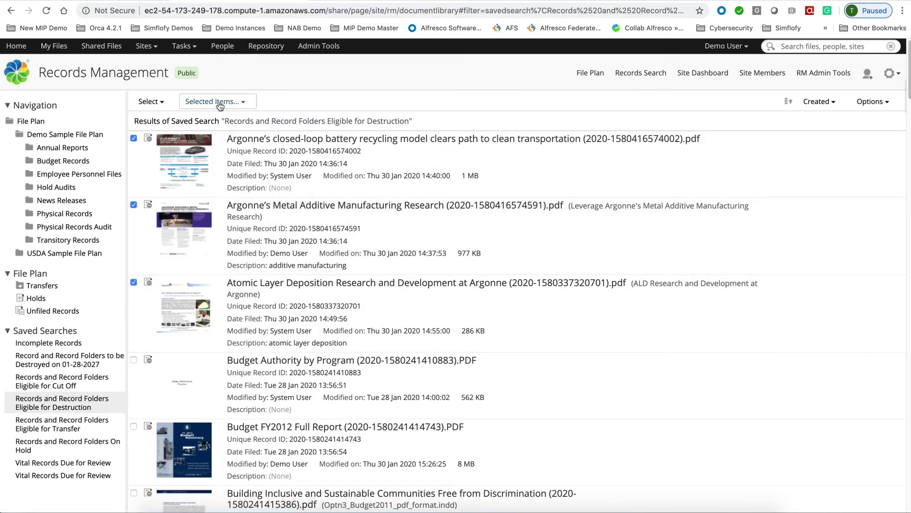
left_click(220, 103)
left_click(220, 117)
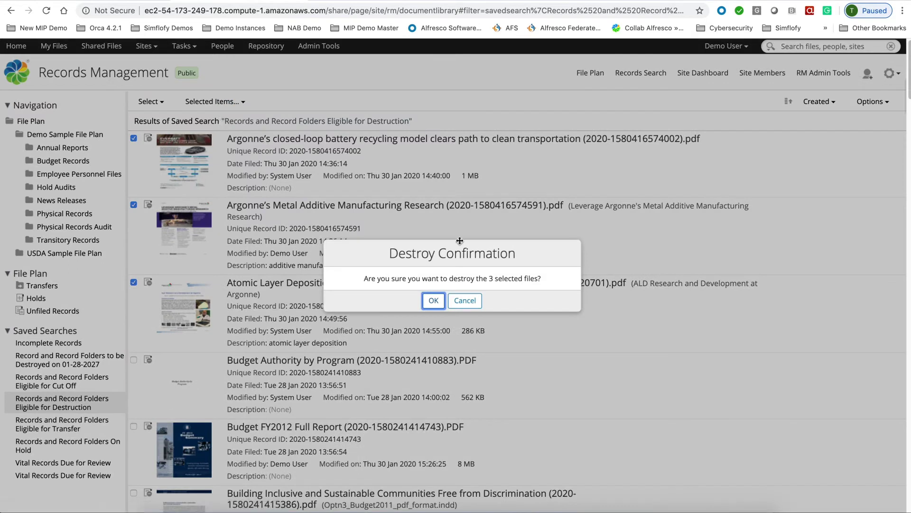
left_click(434, 301)
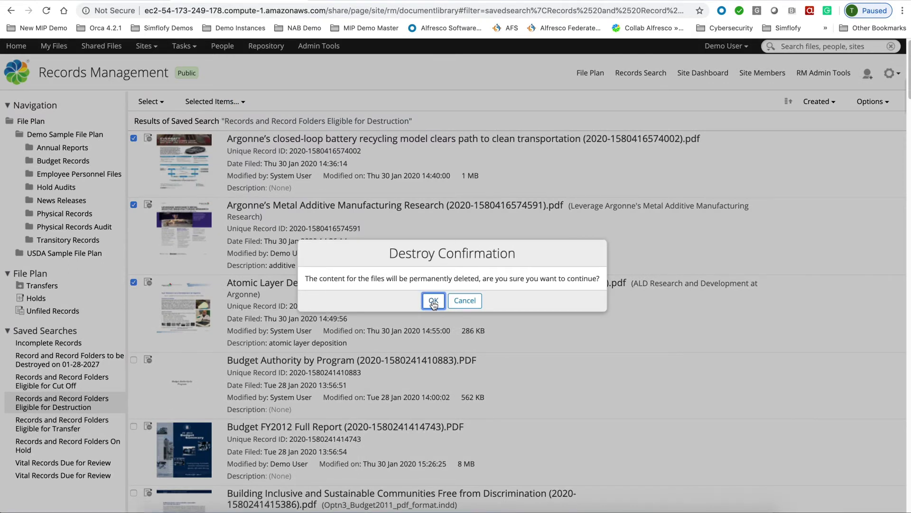
left_click(433, 300)
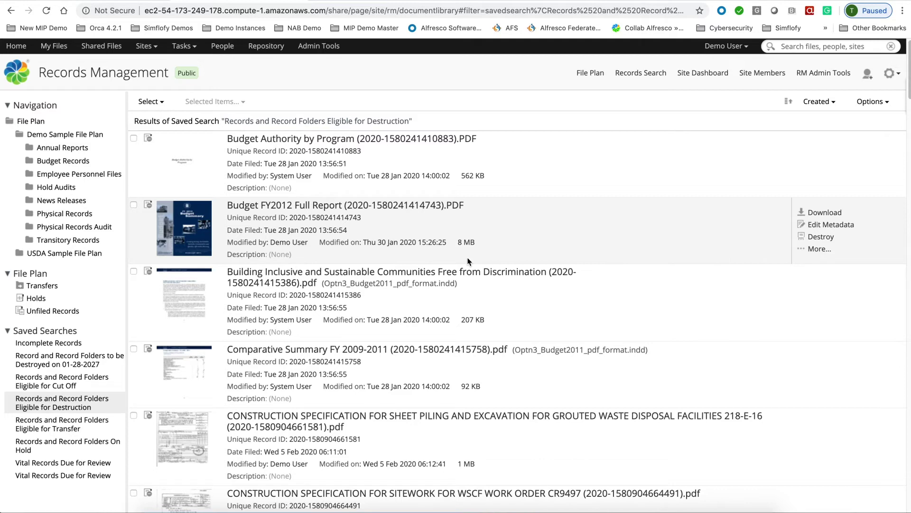
scroll(468, 262, "down", 1)
scroll(467, 262, "up", 1)
scroll(467, 262, "down", 1)
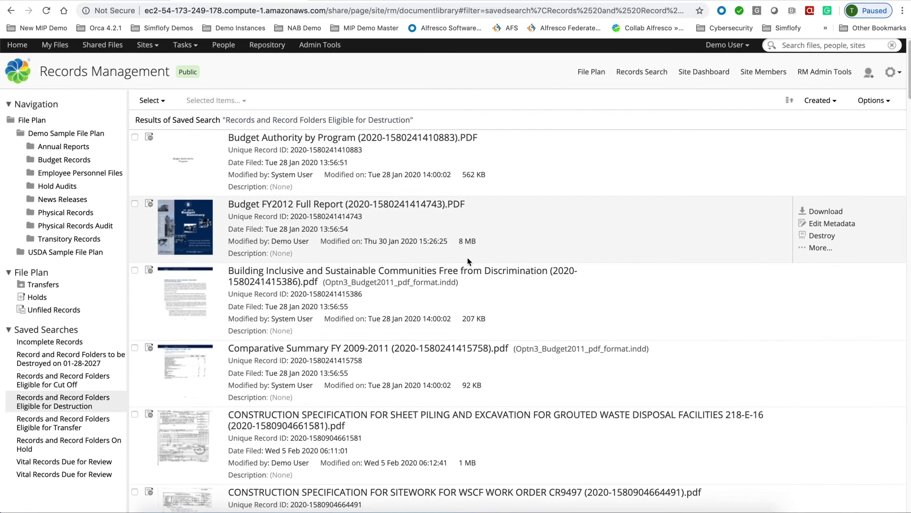
scroll(467, 261, "down", 1)
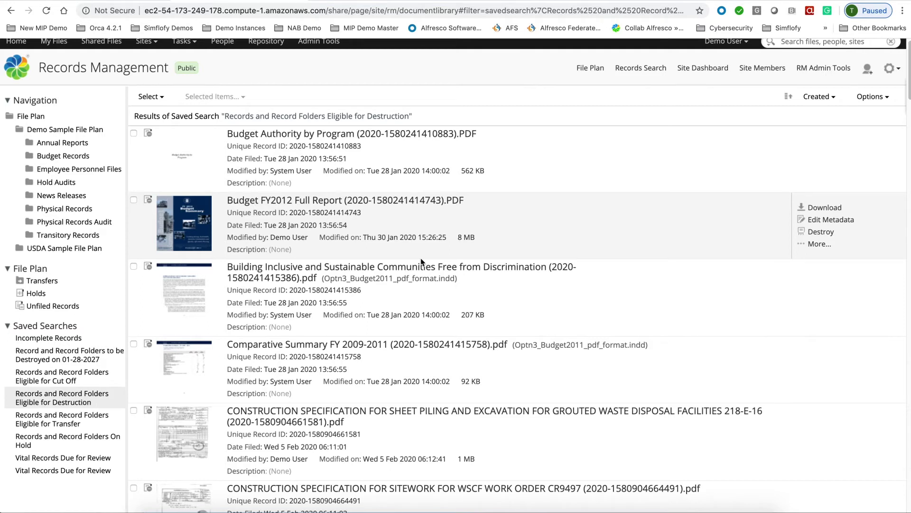
- Open the Audit Hold from the Holds list and select all four records in it
left_click(33, 296)
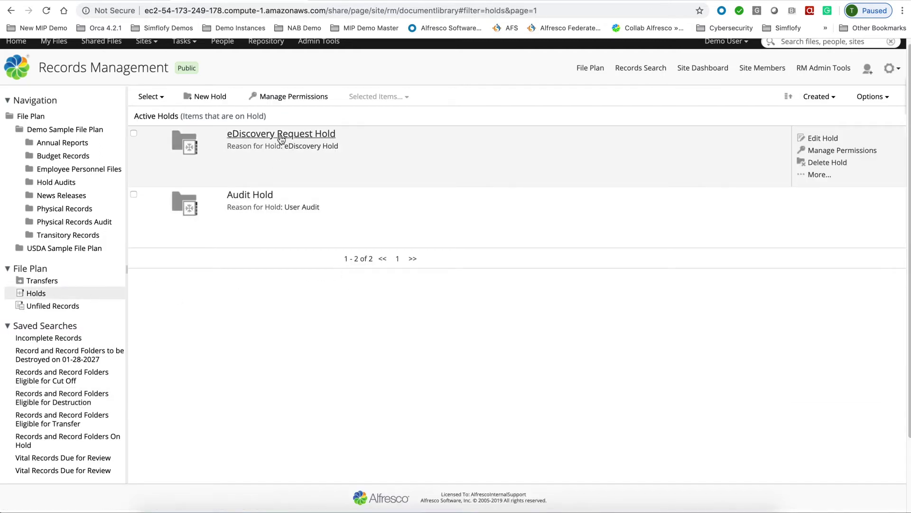
left_click(234, 196)
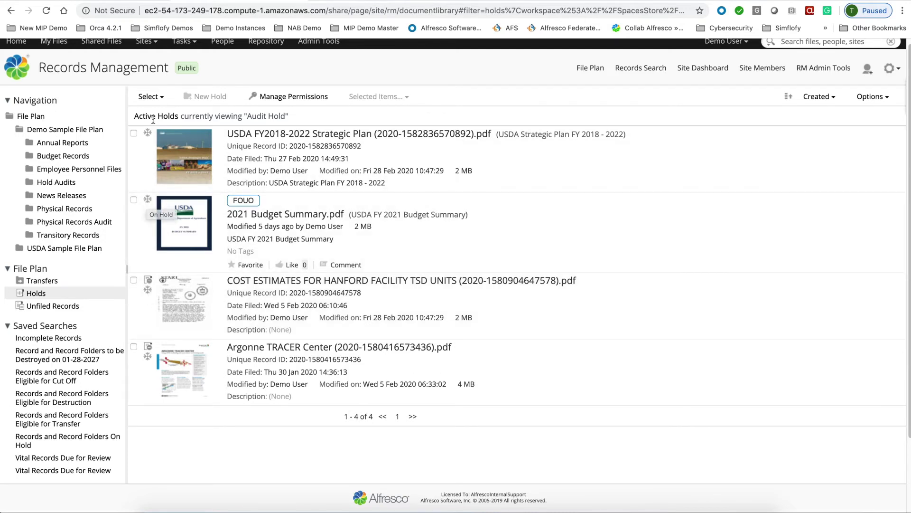
left_click(150, 96)
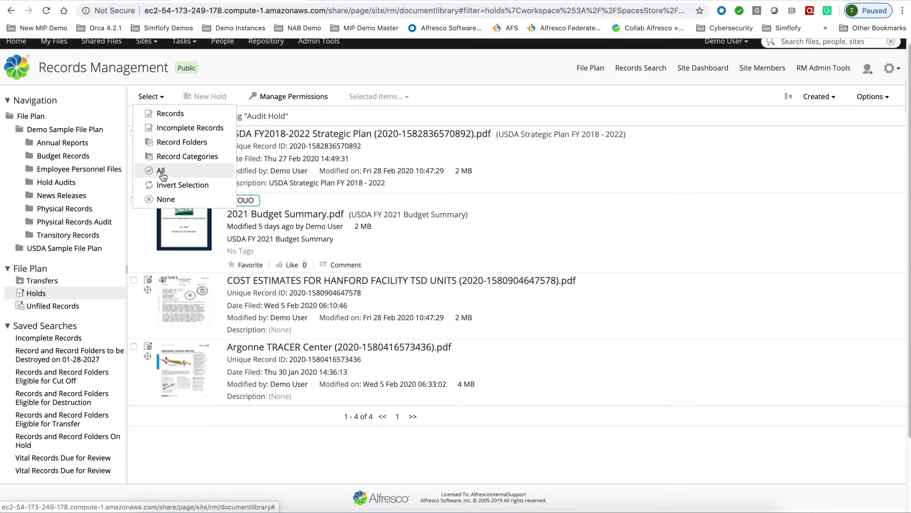
left_click(162, 176)
- Remove the selected records from Audit Hold and return to the Active Holds list
left_click(375, 97)
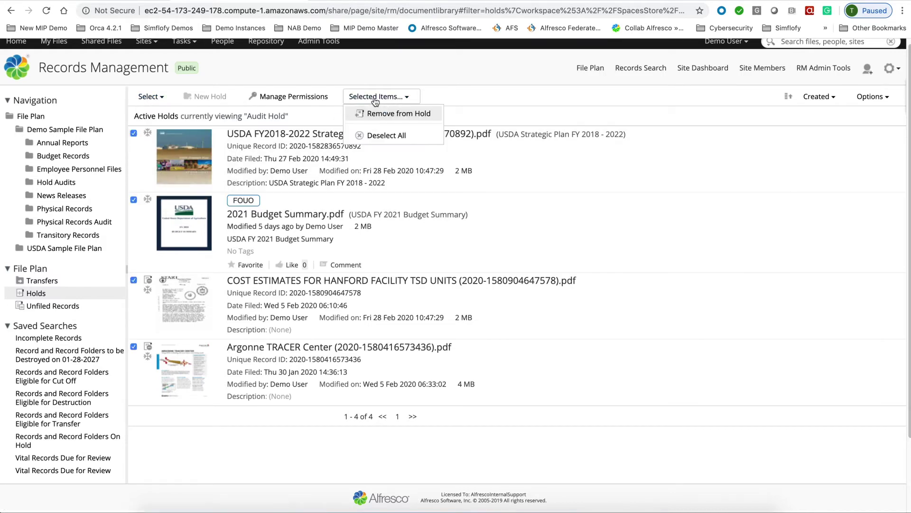
left_click(377, 114)
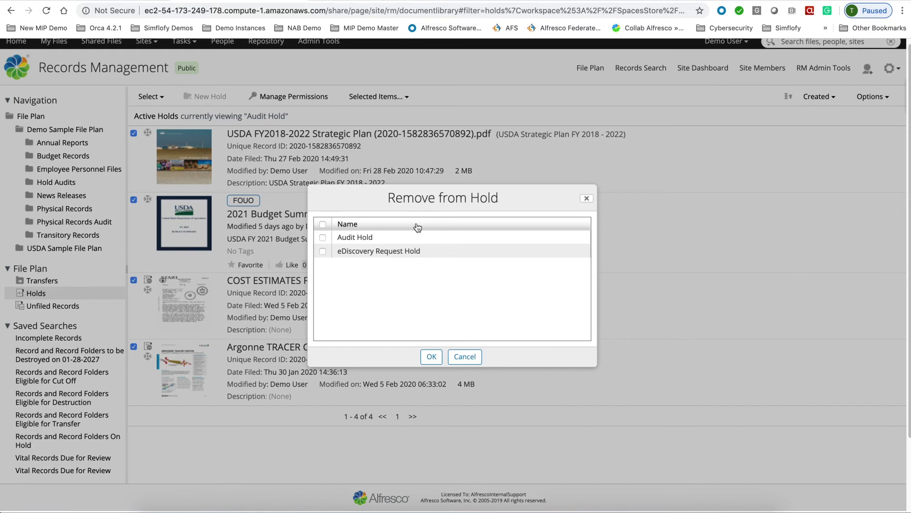
left_click(322, 238)
left_click(433, 357)
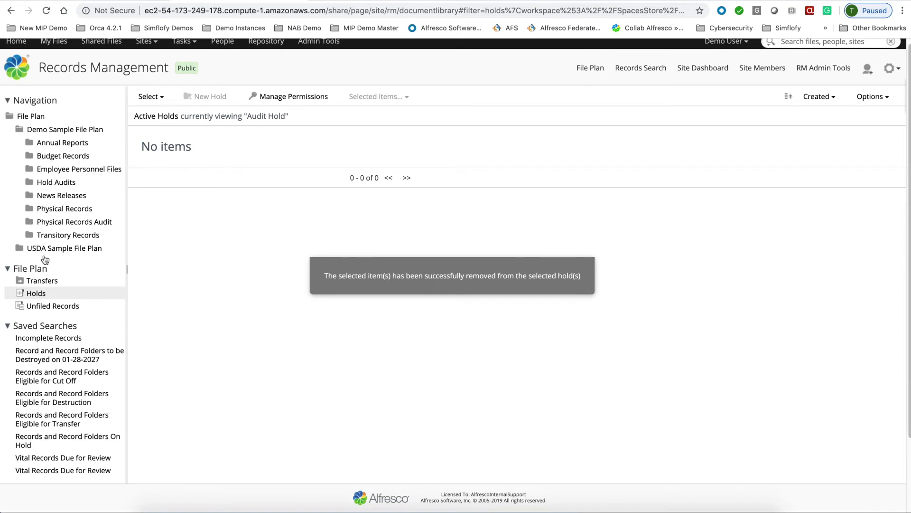
left_click(30, 293)
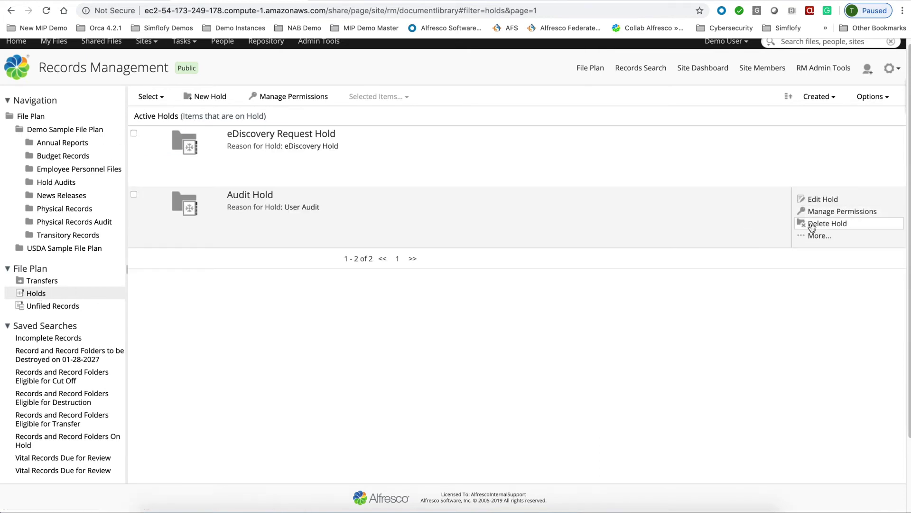
scroll(807, 142, "up", 1)
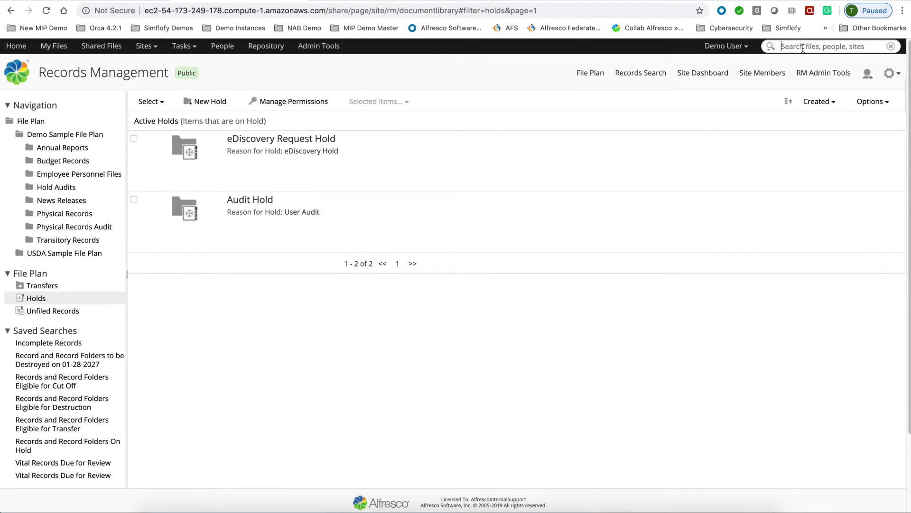
- Search the repository for 'budget' and view the Actions menu of the first result
type("budget")
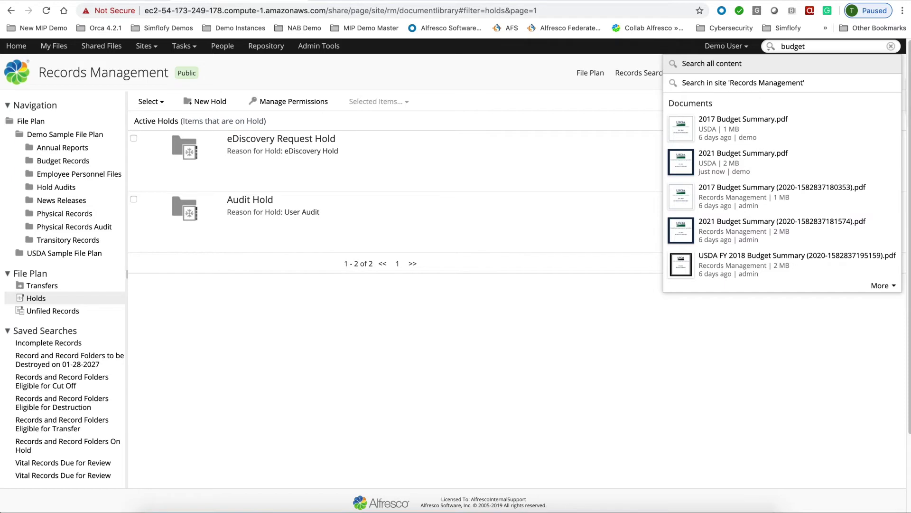
key("Return")
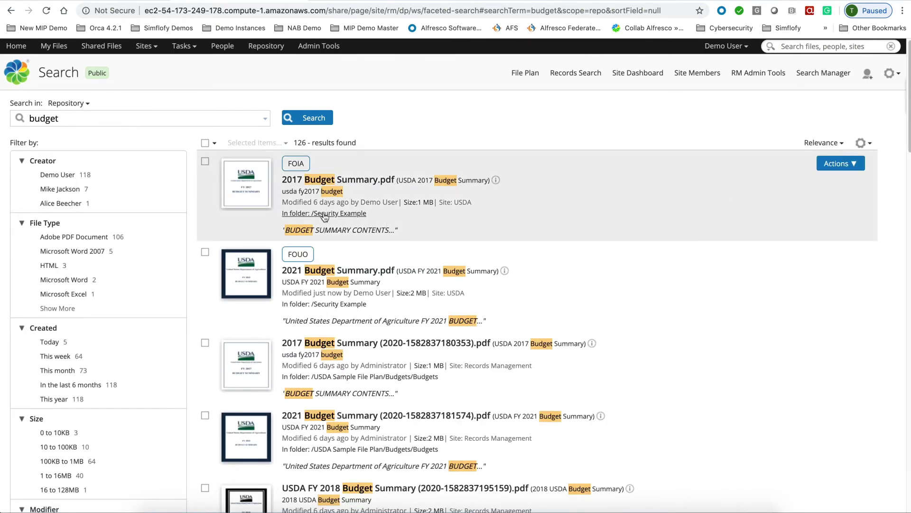
left_click(854, 169)
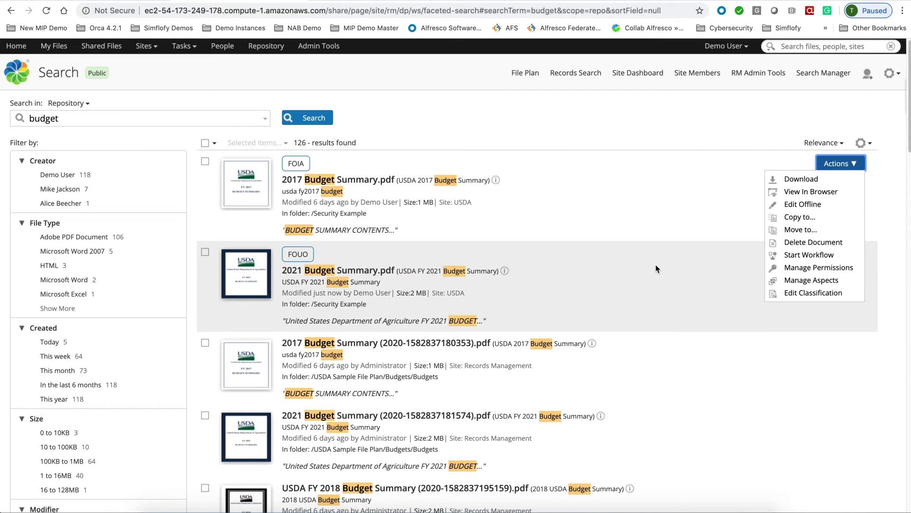
scroll(656, 265, "down", 2)
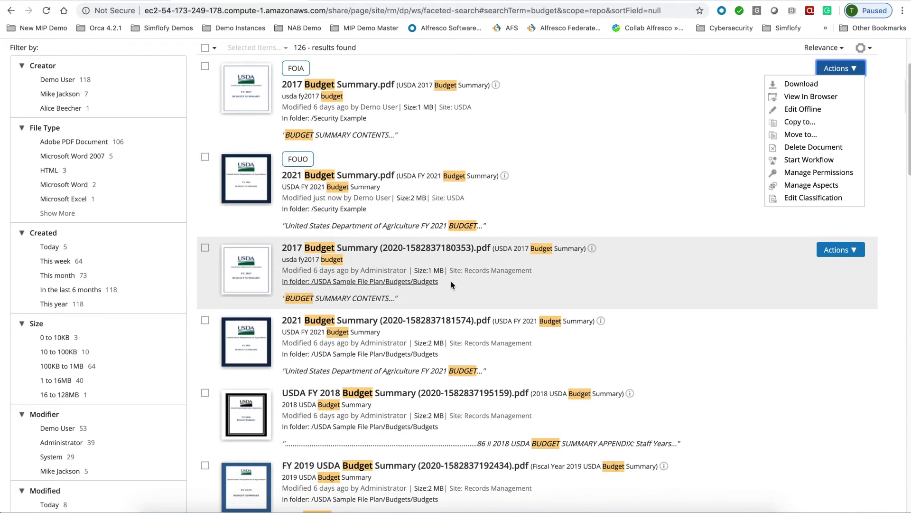
scroll(285, 214, "up", 2)
left_click(205, 162)
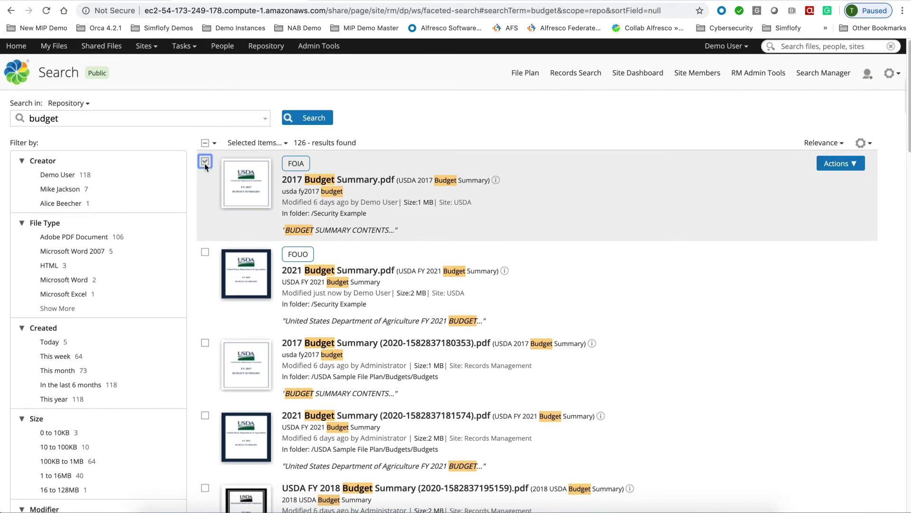
left_click(205, 252)
left_click(205, 343)
left_click(205, 415)
left_click(257, 142)
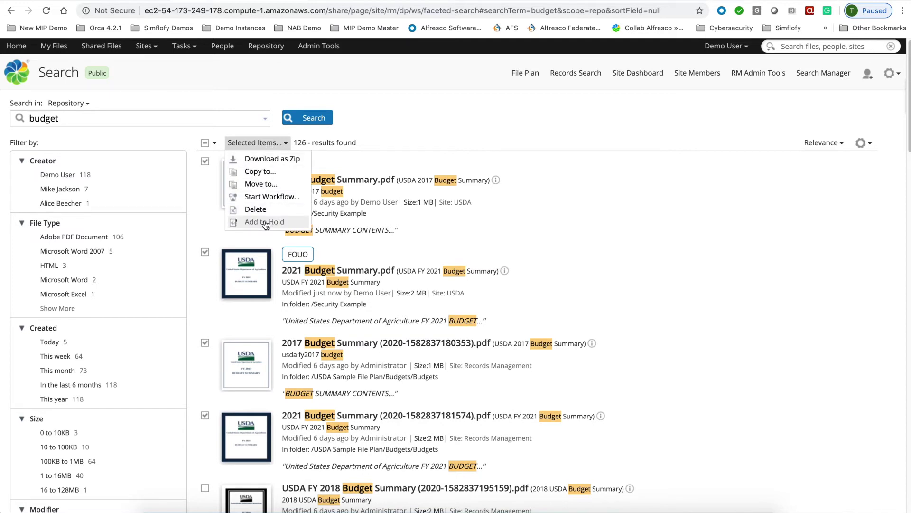
left_click(265, 221)
left_click(324, 237)
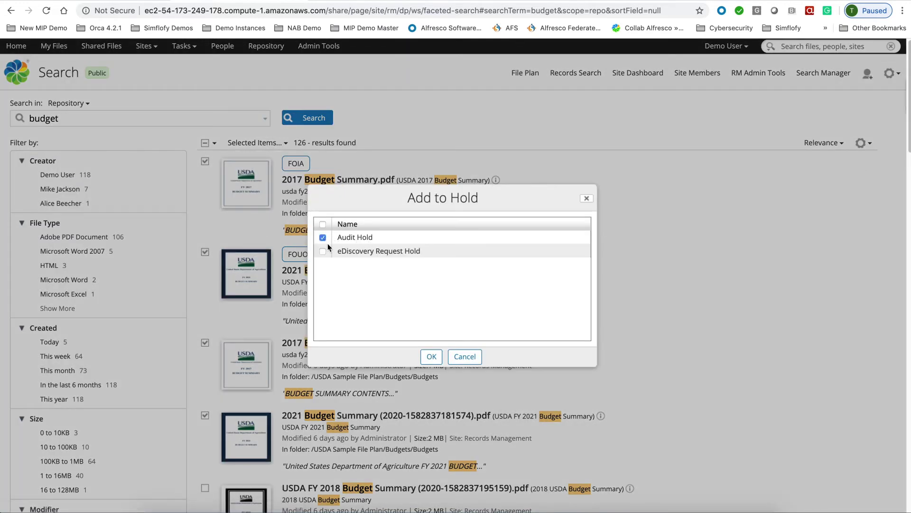
left_click(432, 357)
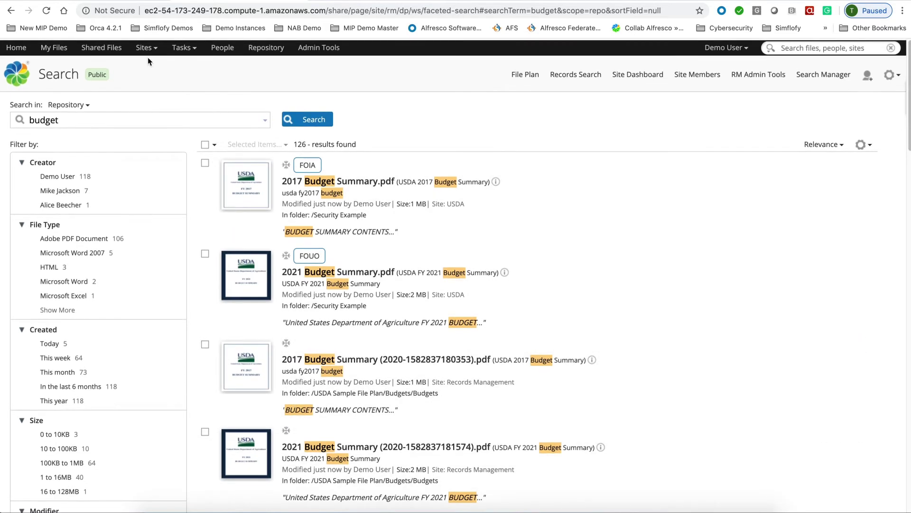
left_click(525, 74)
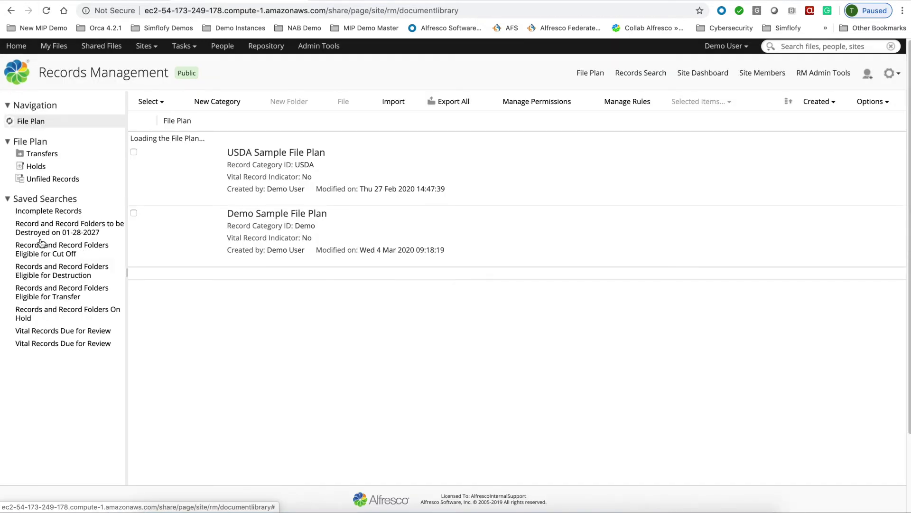
- Open Audit Hold from the Holds list to view its four budget records and source PDFs
left_click(39, 197)
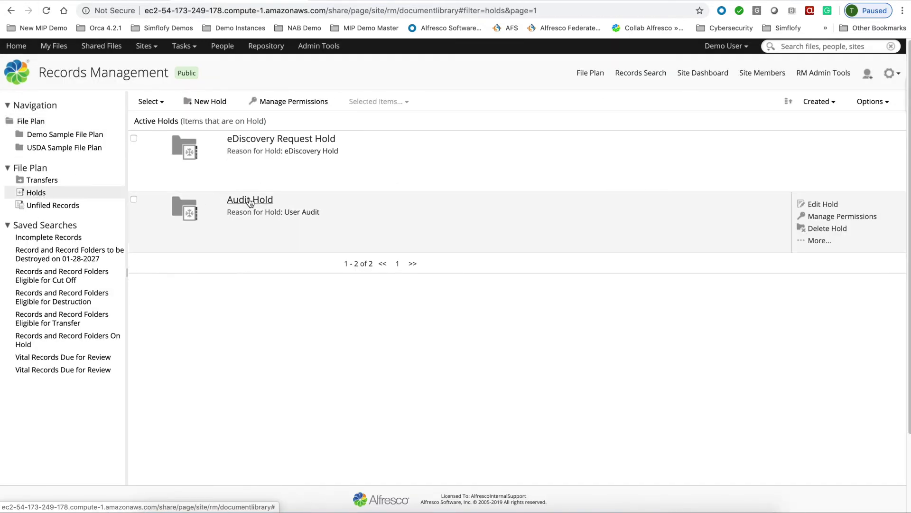
left_click(251, 200)
mouse_move(792, 163)
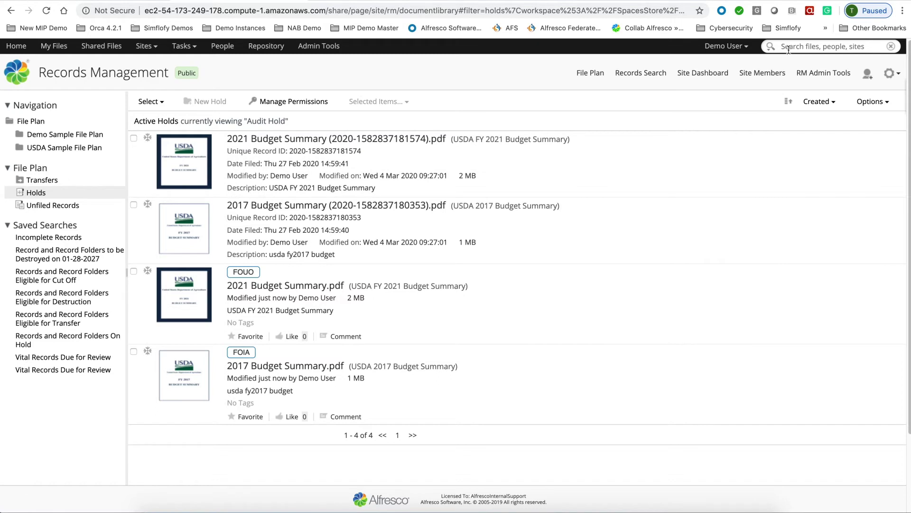
mouse_move(733, 158)
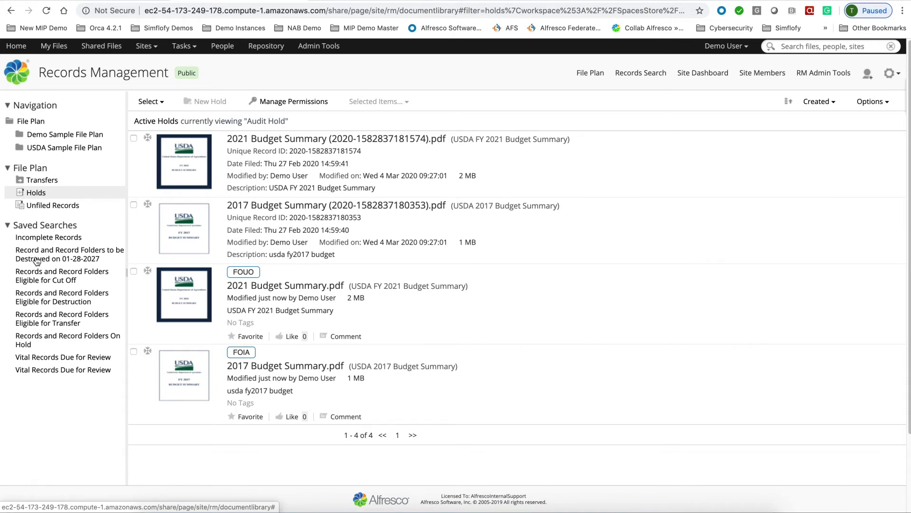
- Run the Eligible for Cut Off, On Hold and Vital Records saved searches, then open RM Admin Tools
left_click(40, 284)
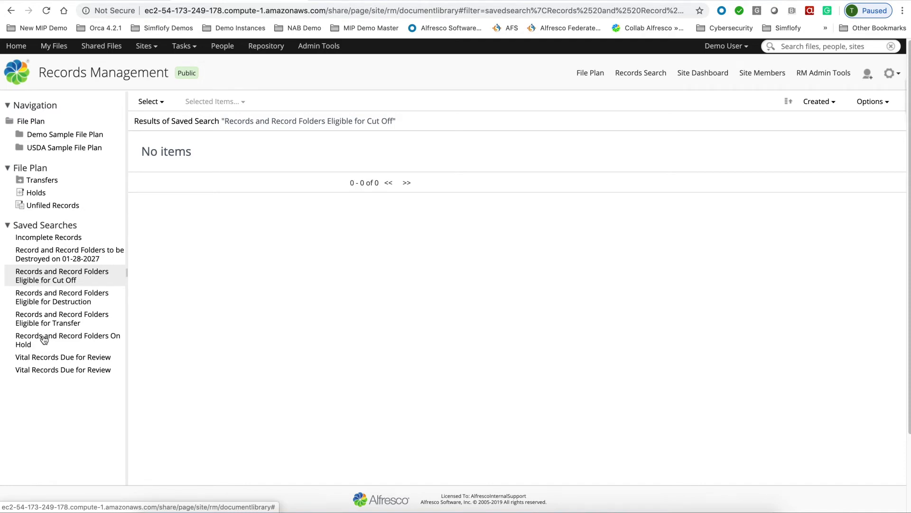
left_click(44, 340)
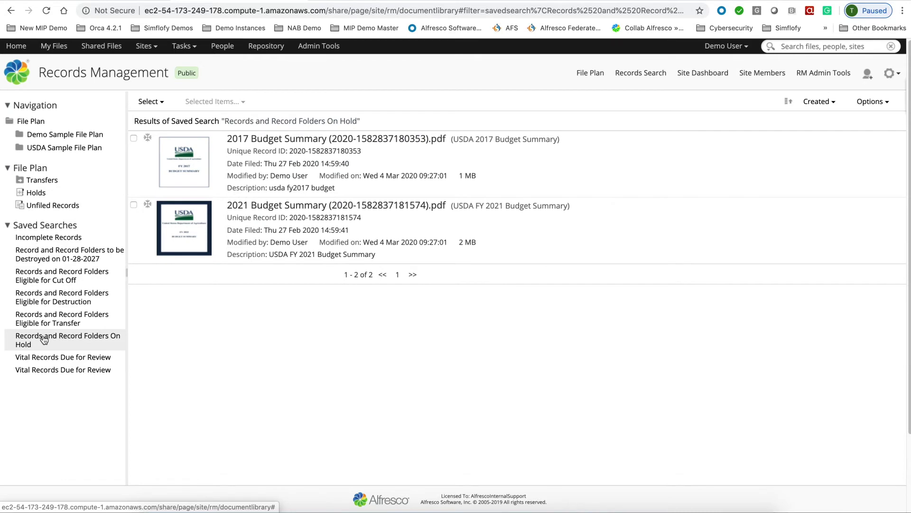
left_click(52, 361)
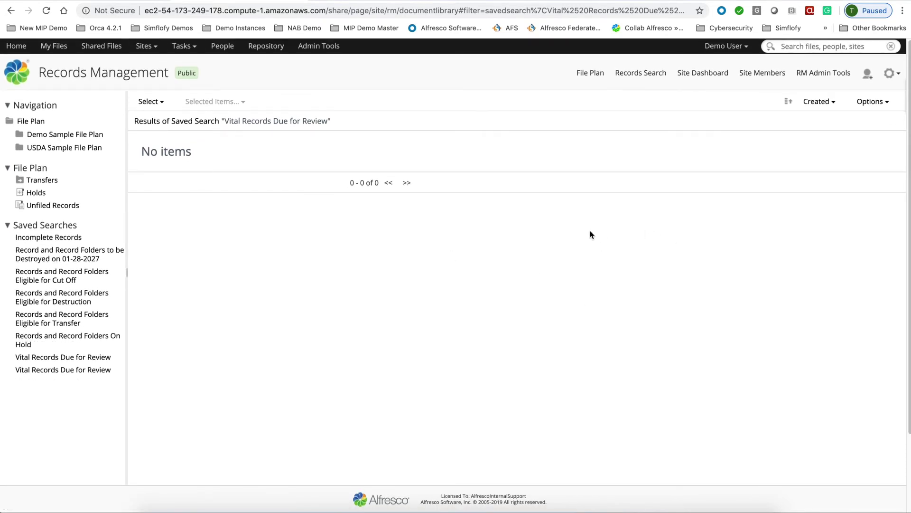
left_click(815, 73)
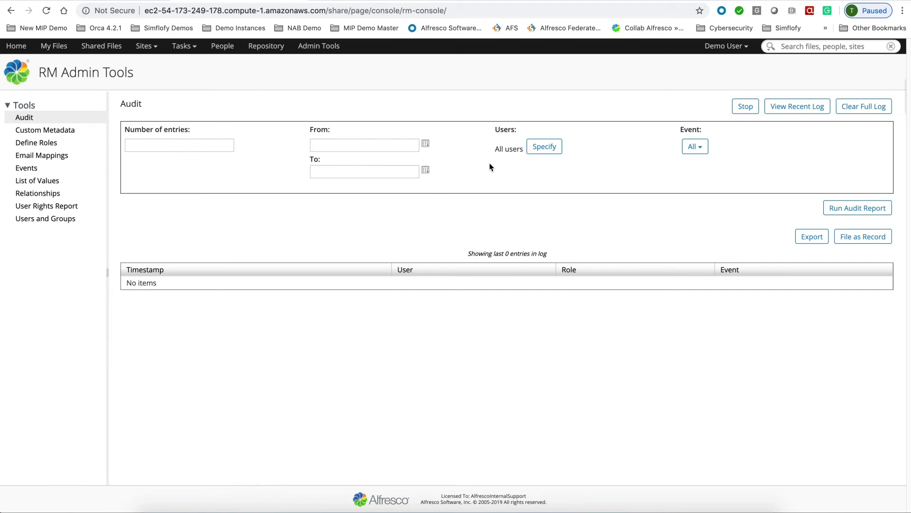
- Run an audit report limited to destroy events with 500 entries
left_click(697, 148)
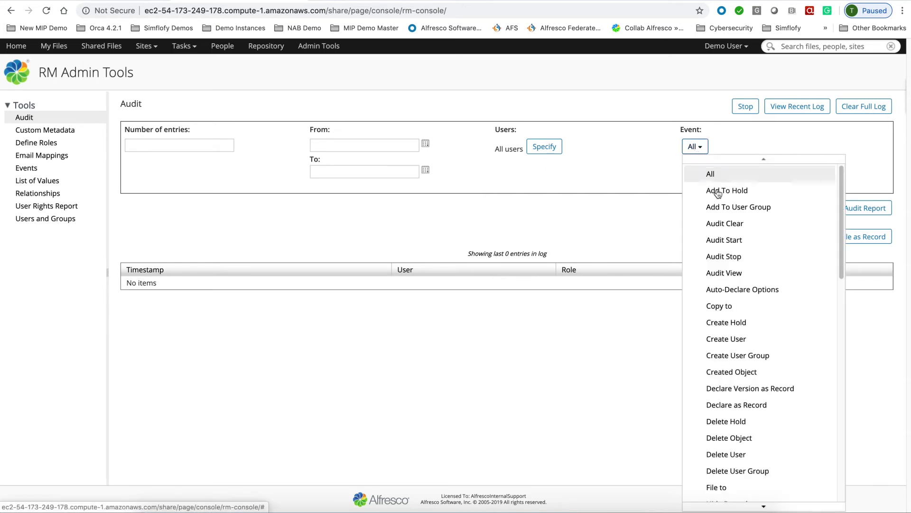
scroll(736, 382, "down", 5)
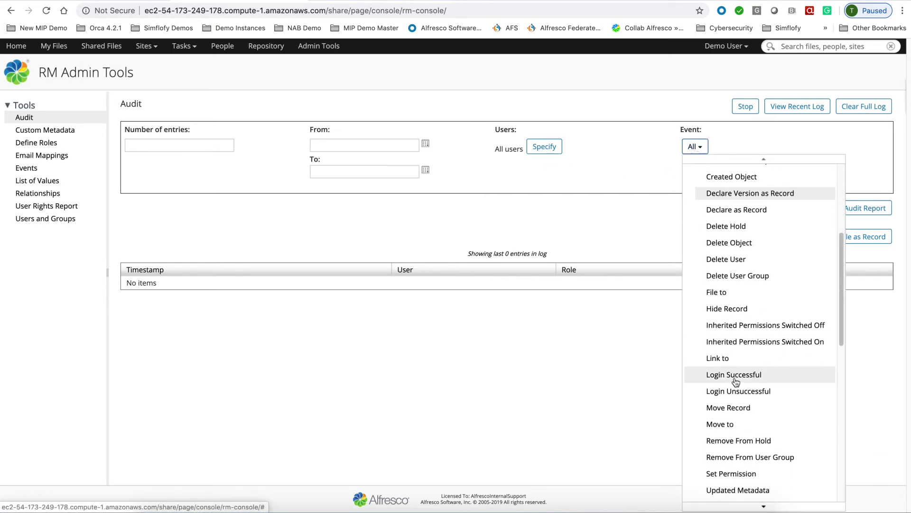
scroll(736, 382, "down", 3)
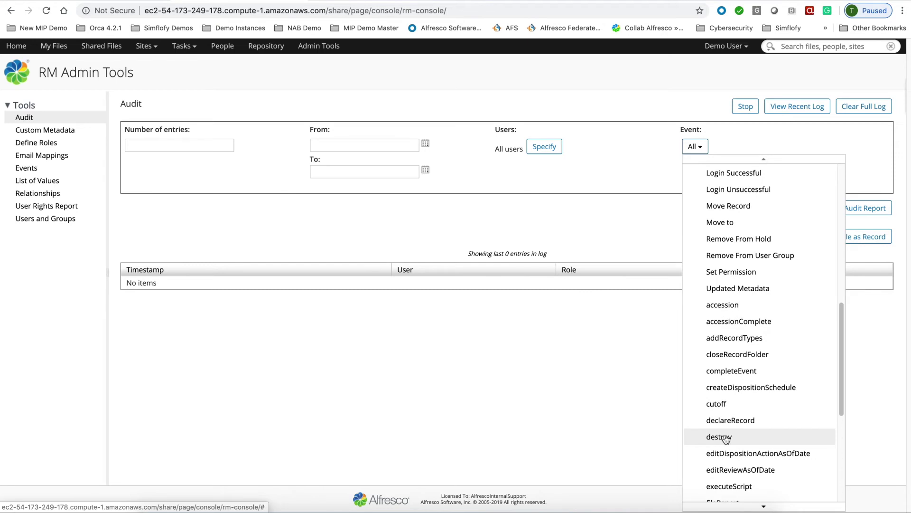
left_click(724, 437)
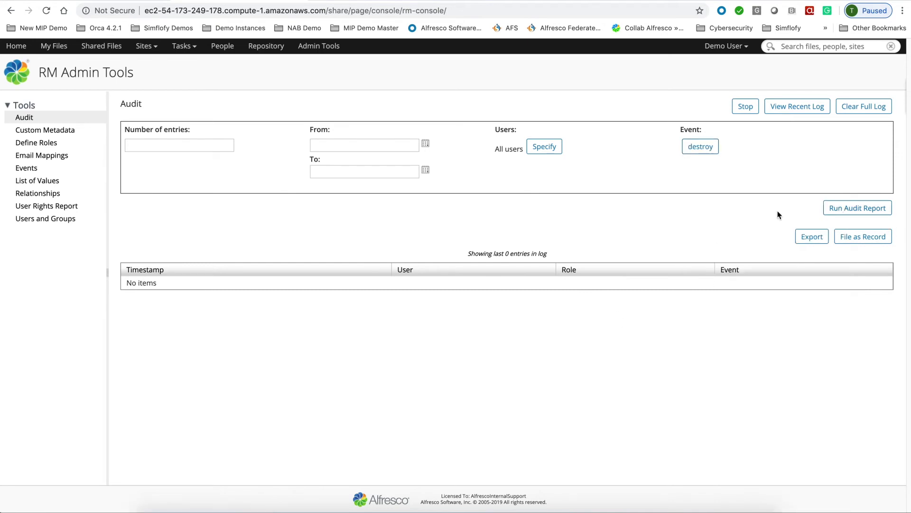
left_click(139, 151)
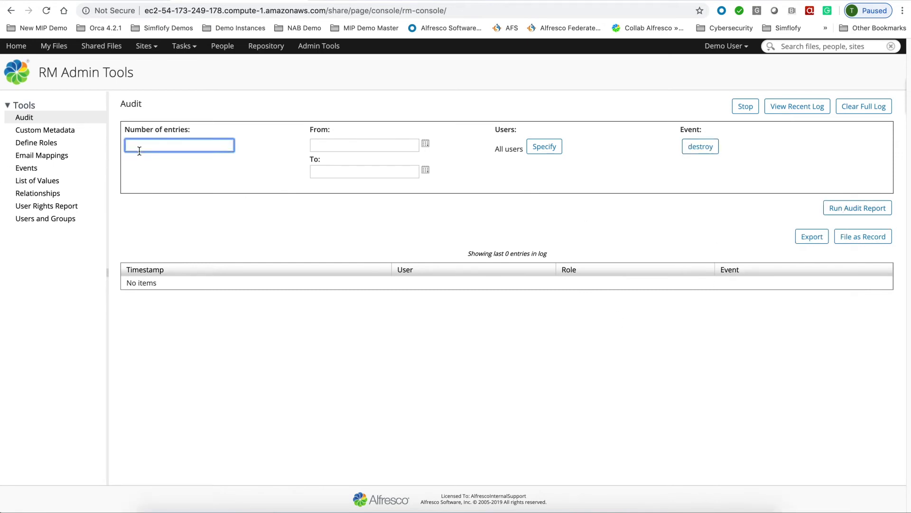
type("500")
left_click(836, 211)
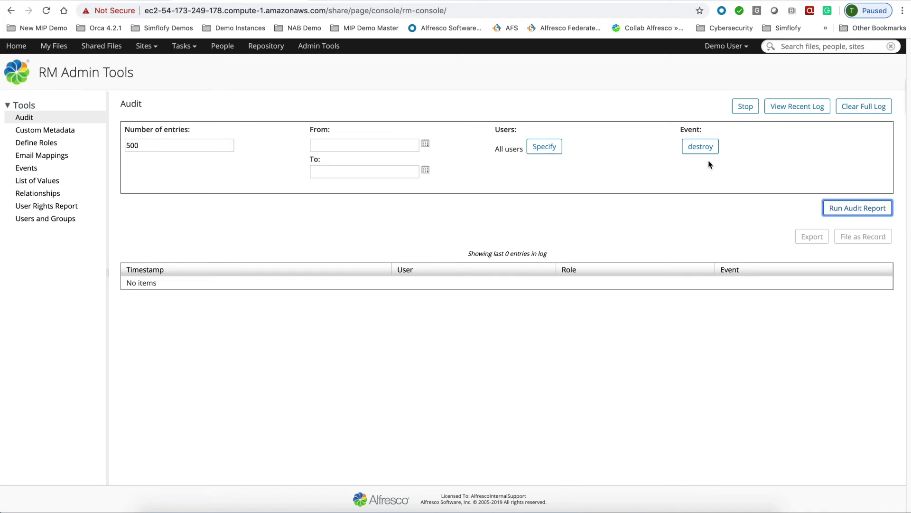
- Change the audit filter to 100 entries of Delete Object events
left_click(700, 148)
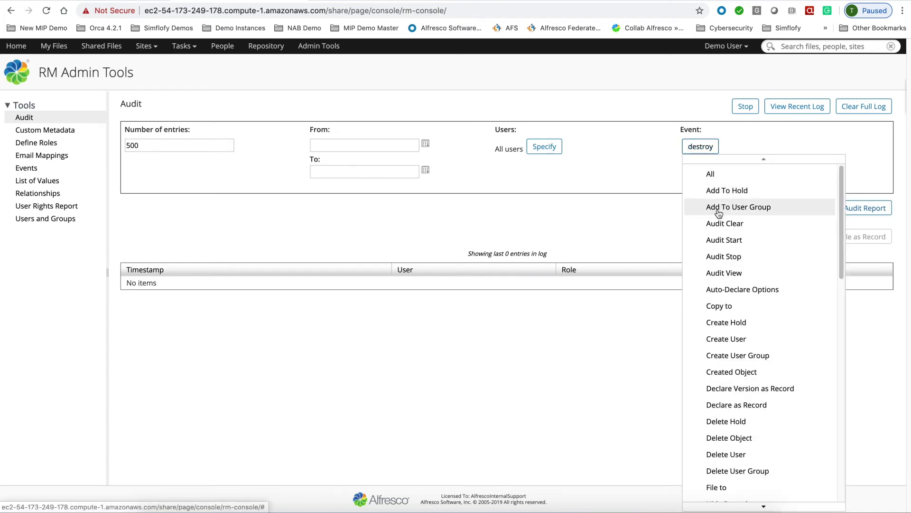
double_click(158, 141)
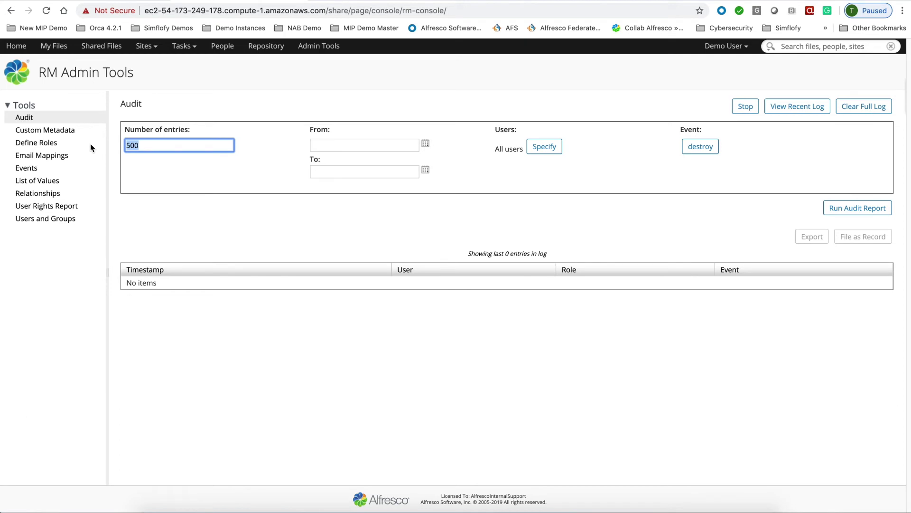
type("100")
left_click(690, 148)
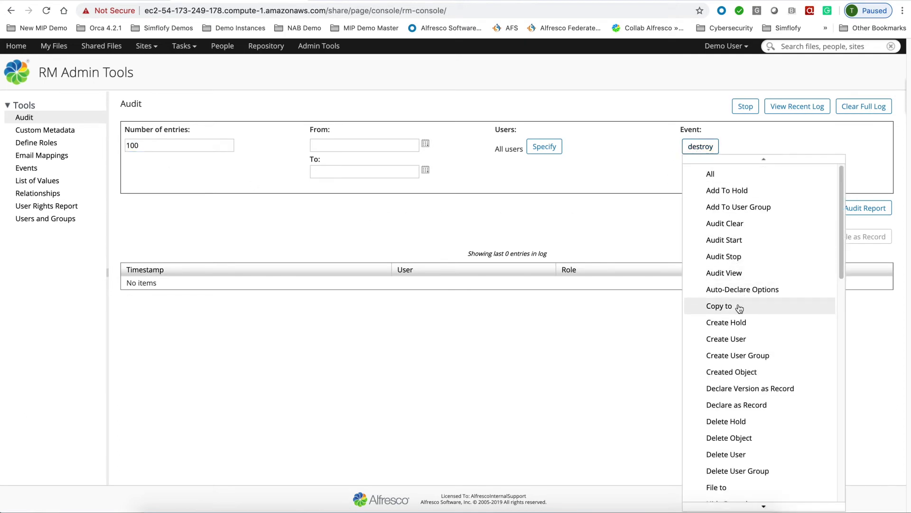
scroll(739, 308, "down", 10)
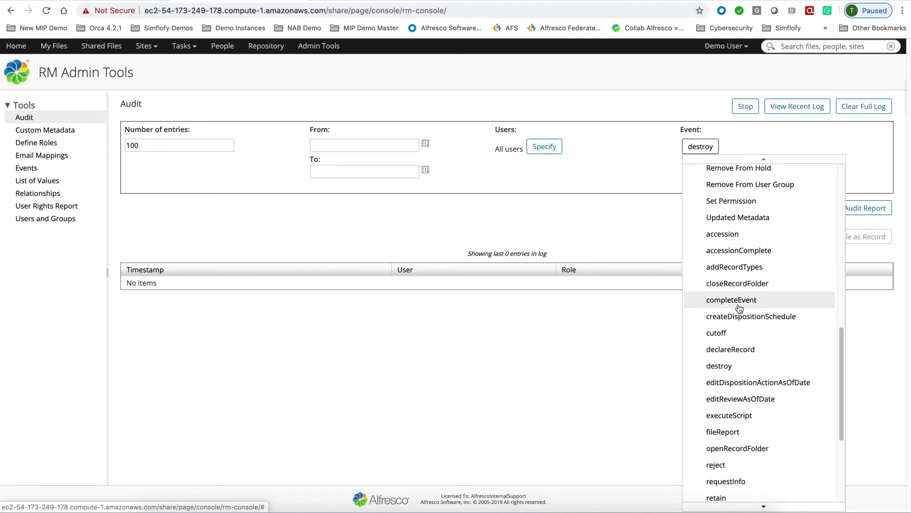
left_click(739, 308)
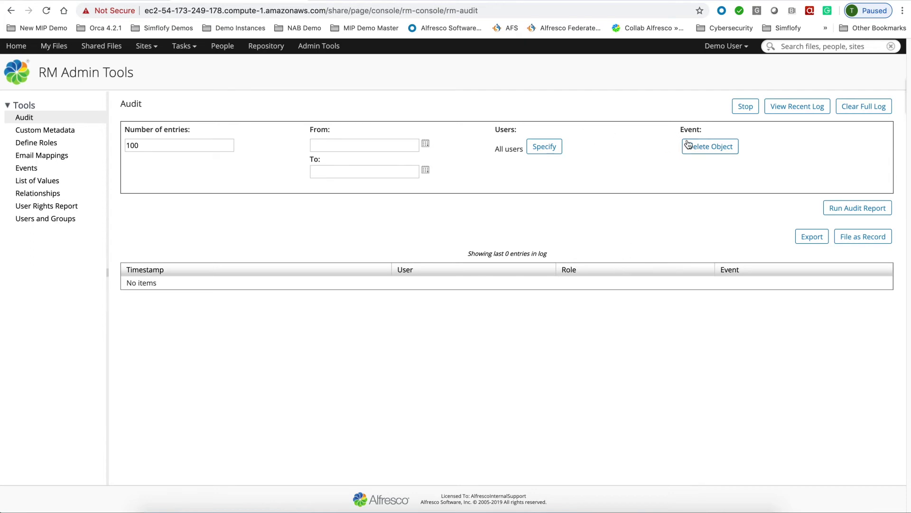
- Run the Delete Object audit report, review the entries, and show details of a deleted Resume thumbnail
left_click(854, 213)
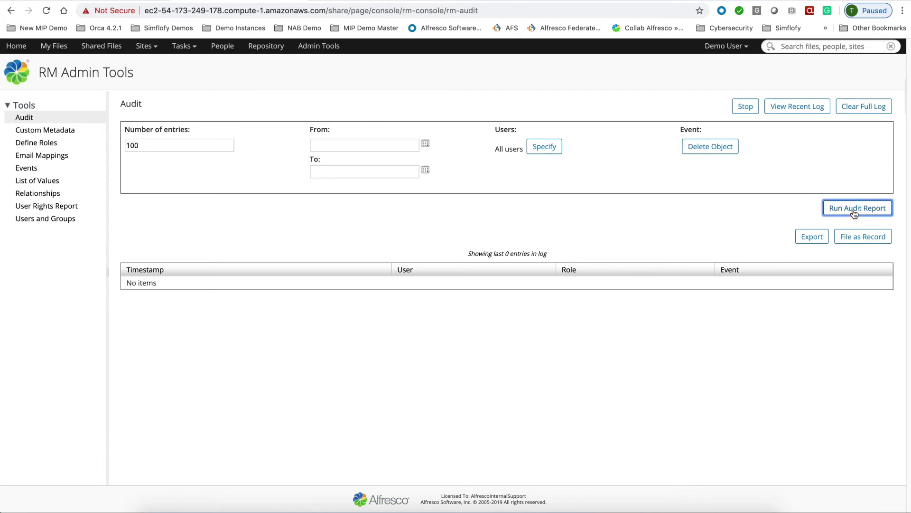
scroll(720, 323, "down", 3)
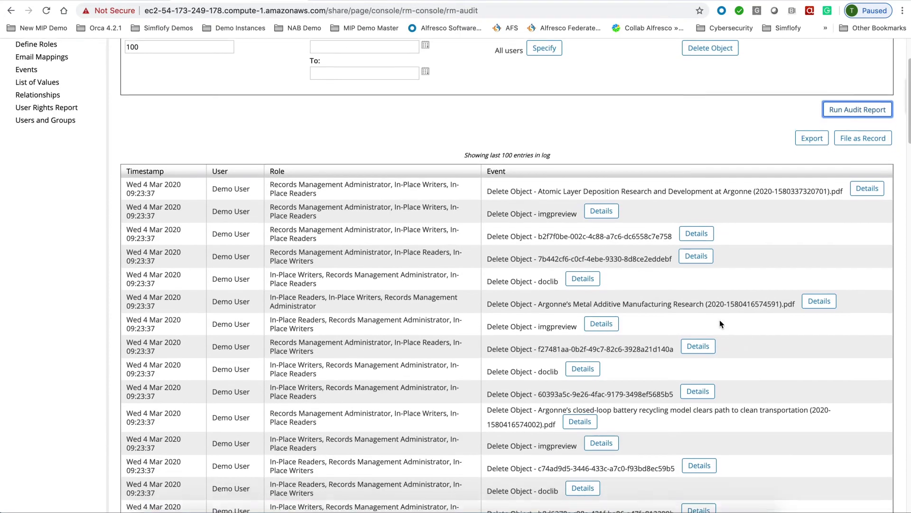
scroll(720, 320, "down", 5)
scroll(720, 320, "up", 3)
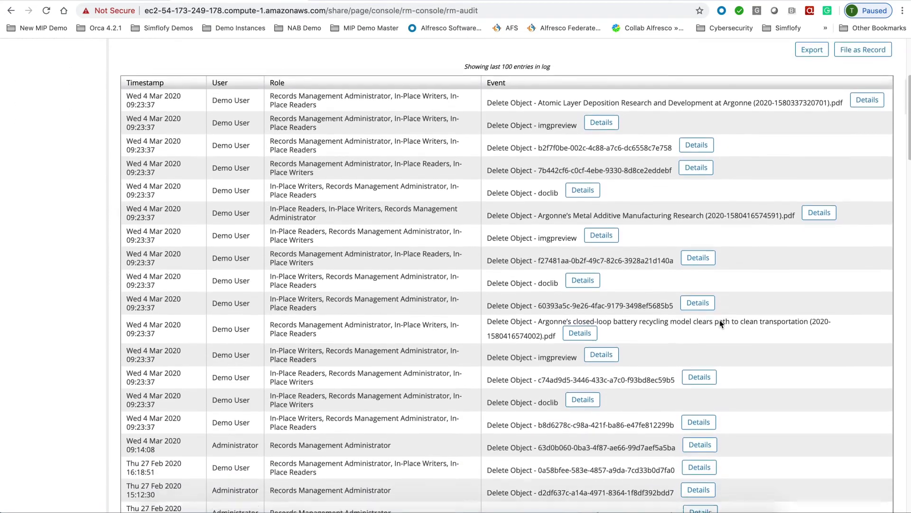
scroll(719, 320, "down", 20)
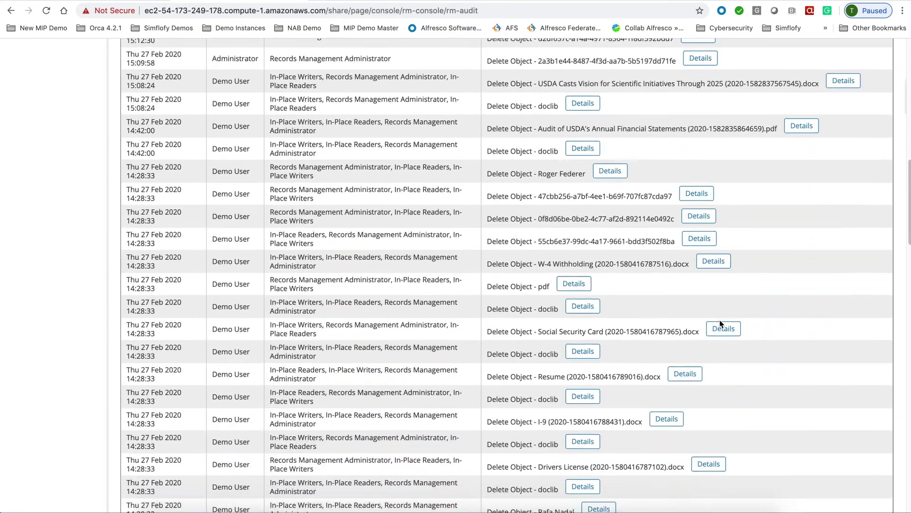
scroll(720, 323, "down", 15)
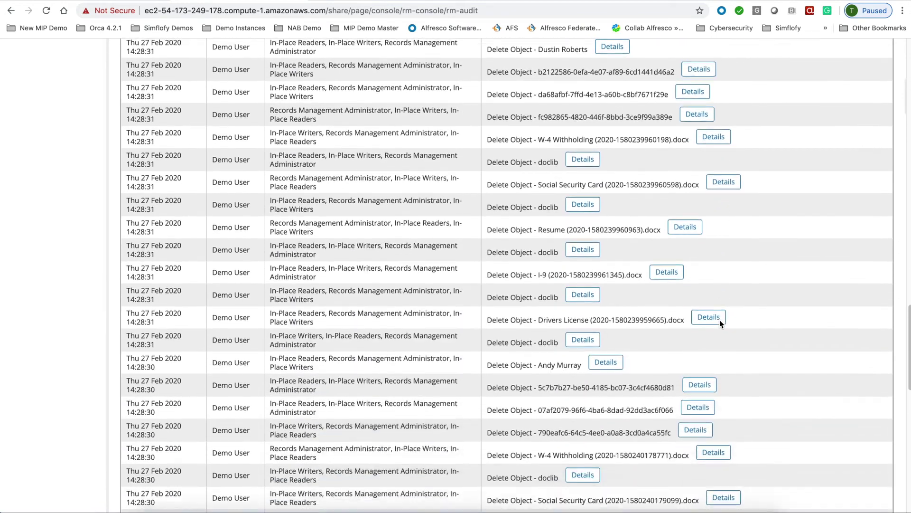
scroll(720, 324, "down", 9)
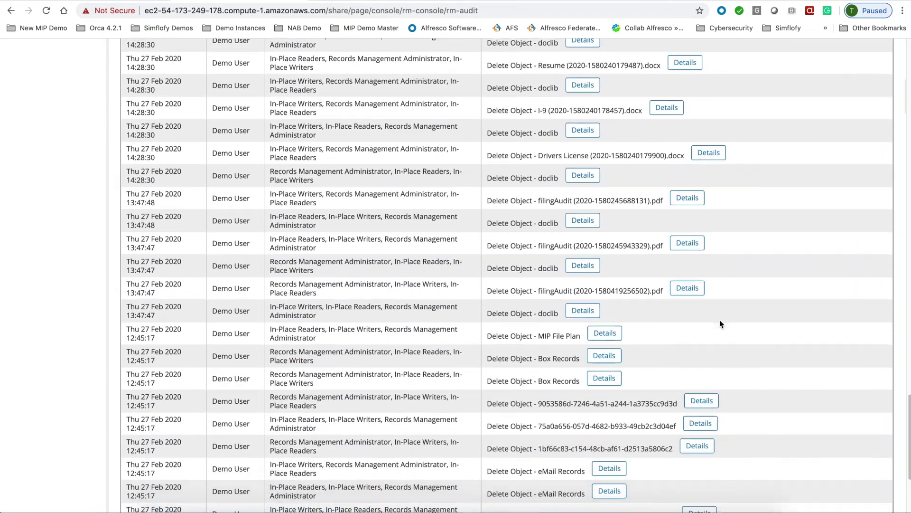
scroll(720, 320, "down", 3)
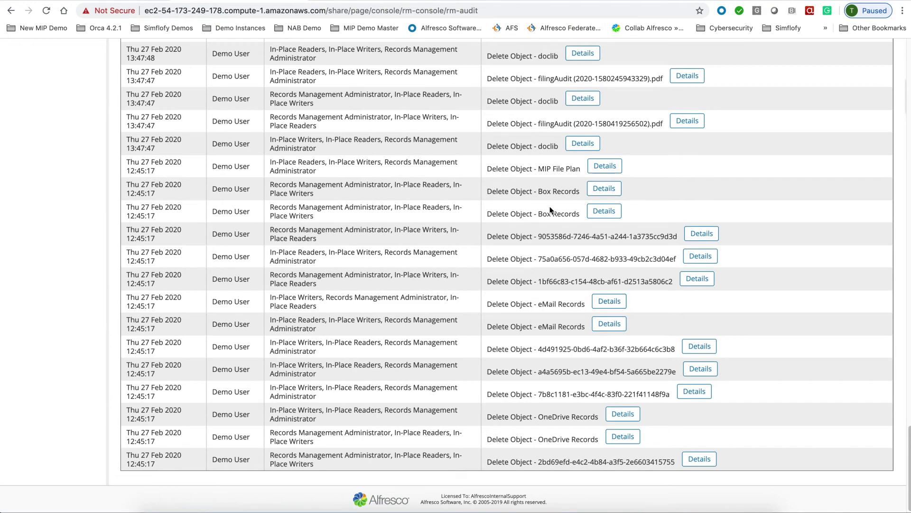
scroll(527, 184, "up", 4)
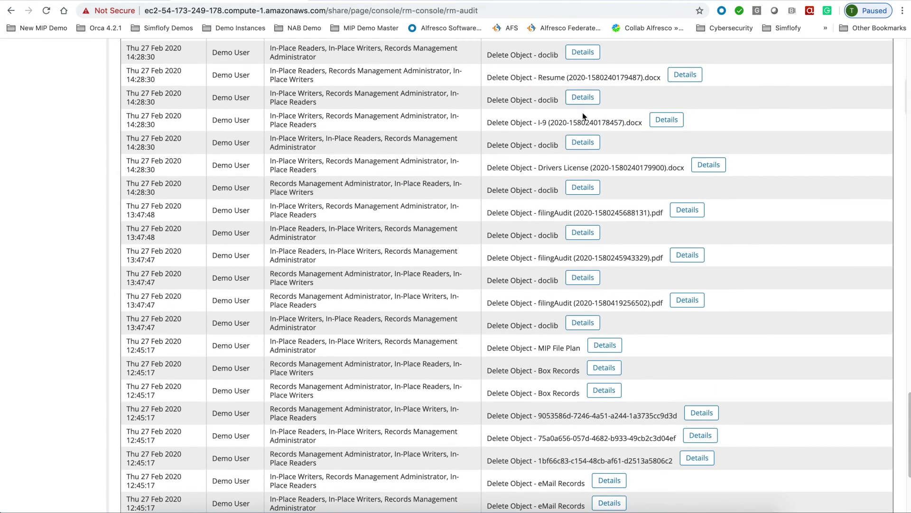
left_click(586, 97)
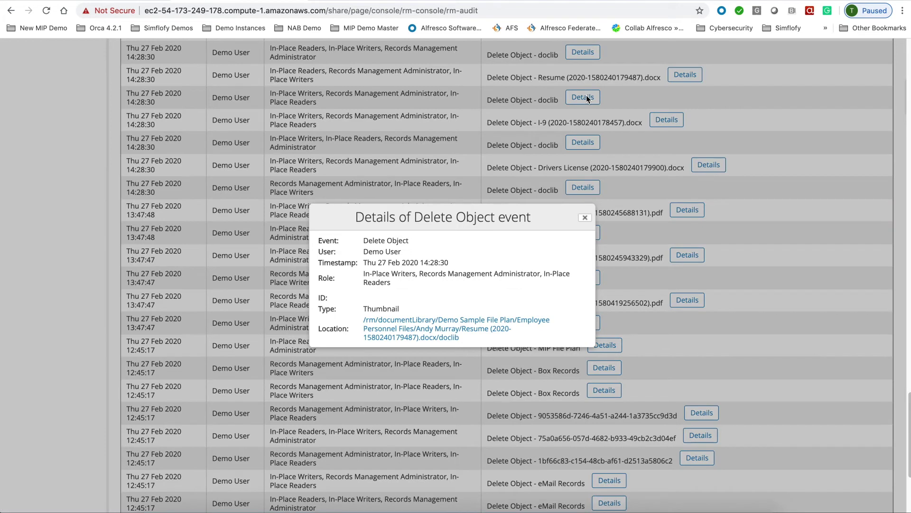
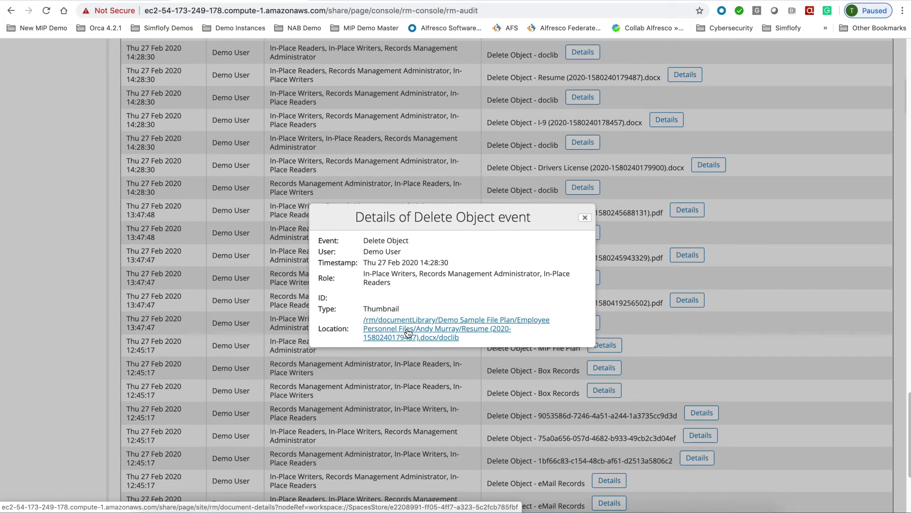
- Follow the deleted résumé's Location link, see 'item cannot be found', and go back to Audit
left_click(408, 332)
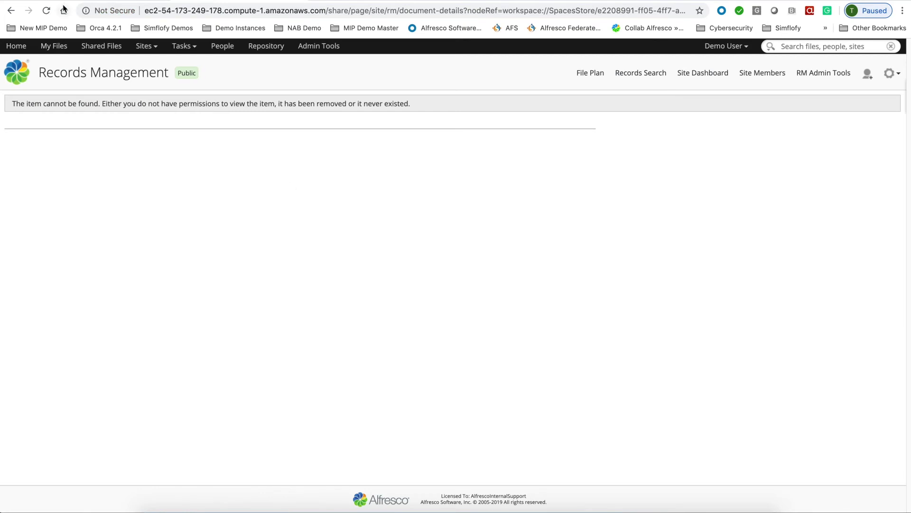
left_click(11, 11)
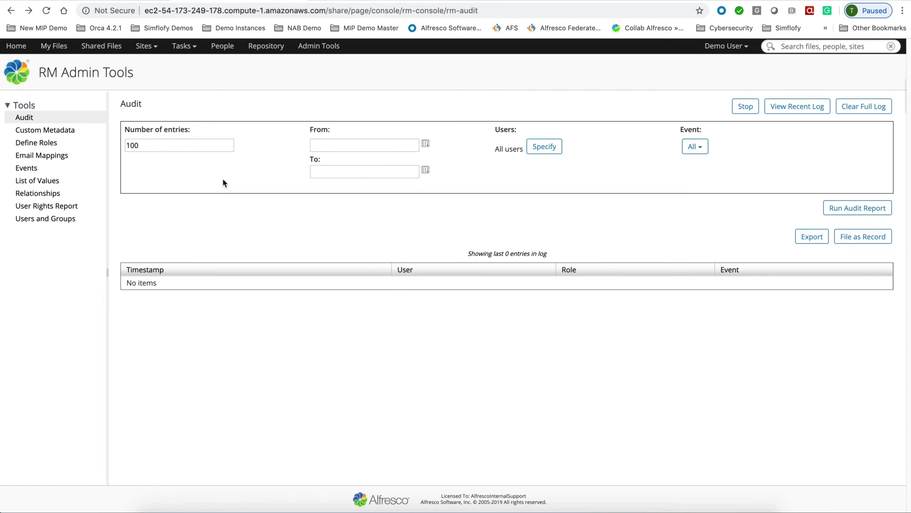
- In Define Roles, edit Demo End User, uncheck the Remove from Hold capability, and save
left_click(25, 145)
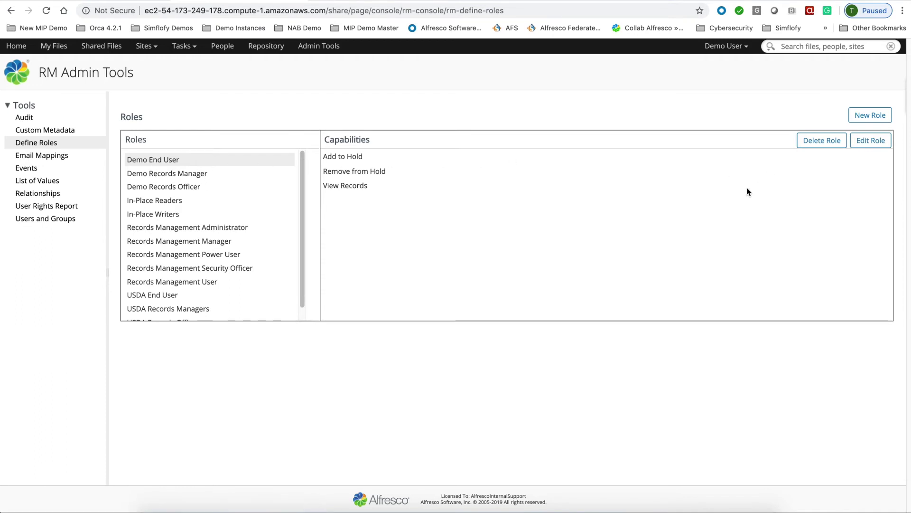
left_click(872, 141)
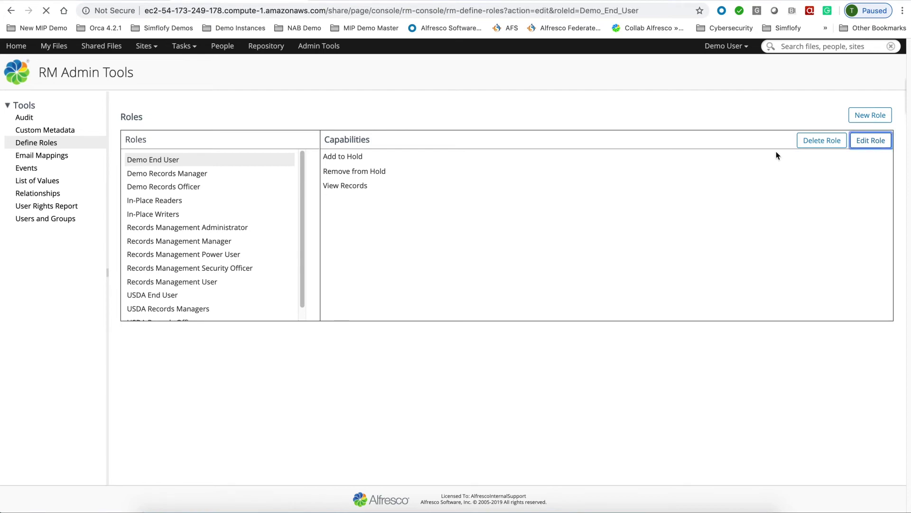
scroll(371, 269, "down", 5)
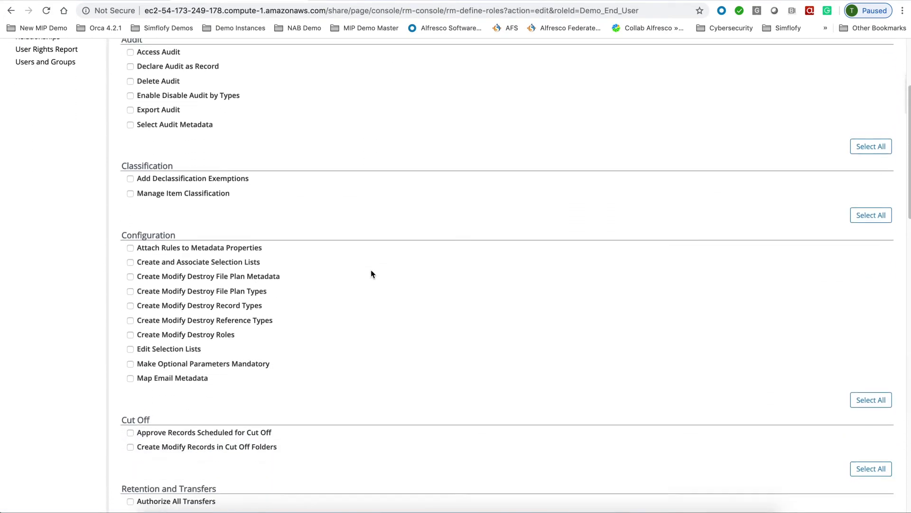
scroll(372, 270, "up", 5)
scroll(371, 269, "down", 14)
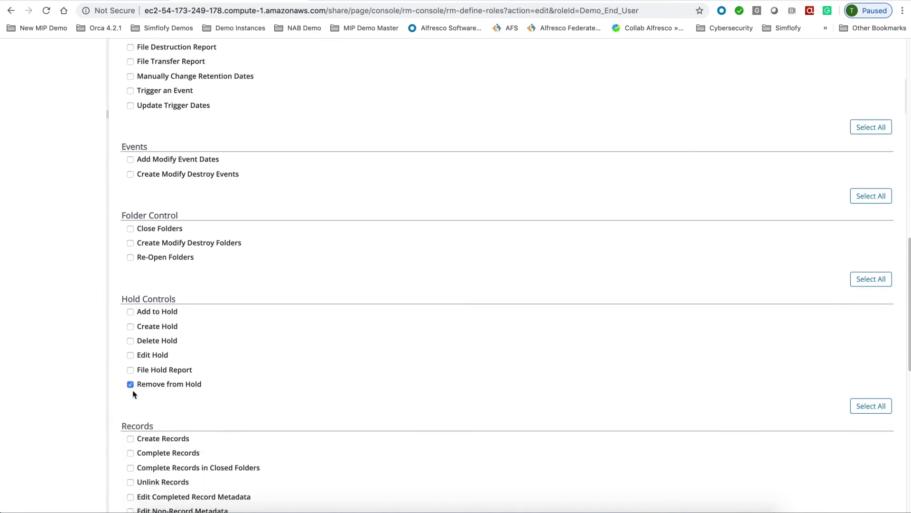
left_click(130, 384)
scroll(319, 372, "down", 6)
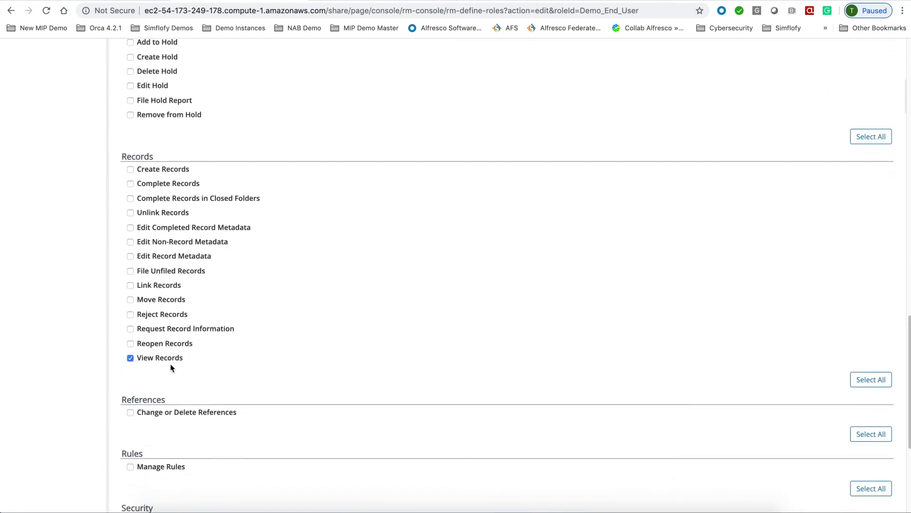
scroll(217, 365, "down", 5)
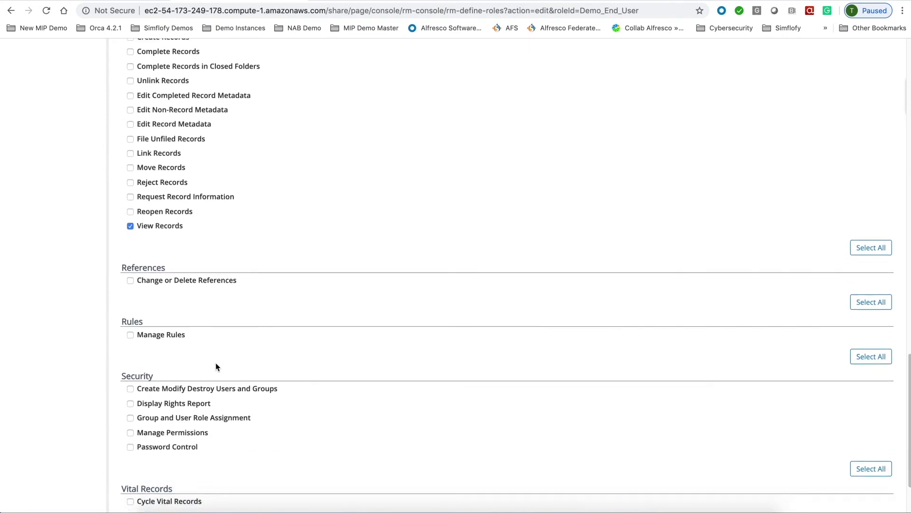
scroll(224, 358, "down", 2)
scroll(225, 354, "up", 2)
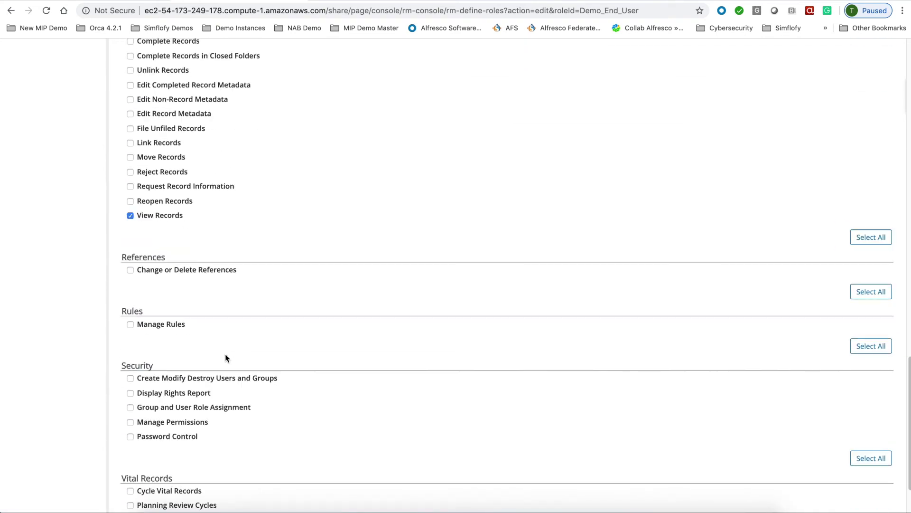
scroll(225, 354, "down", 3)
left_click(135, 472)
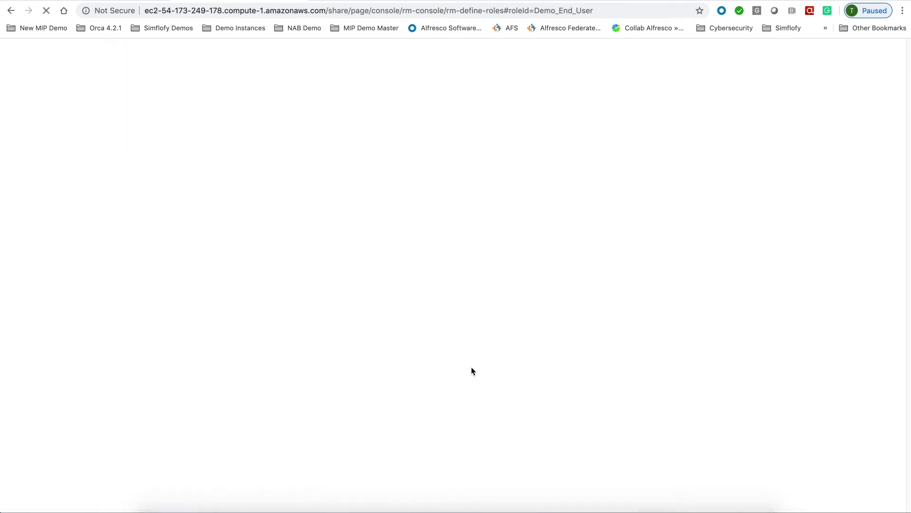
- Review the Demo Records Manager role's capabilities in Edit Role, then cancel without saving
left_click(169, 176)
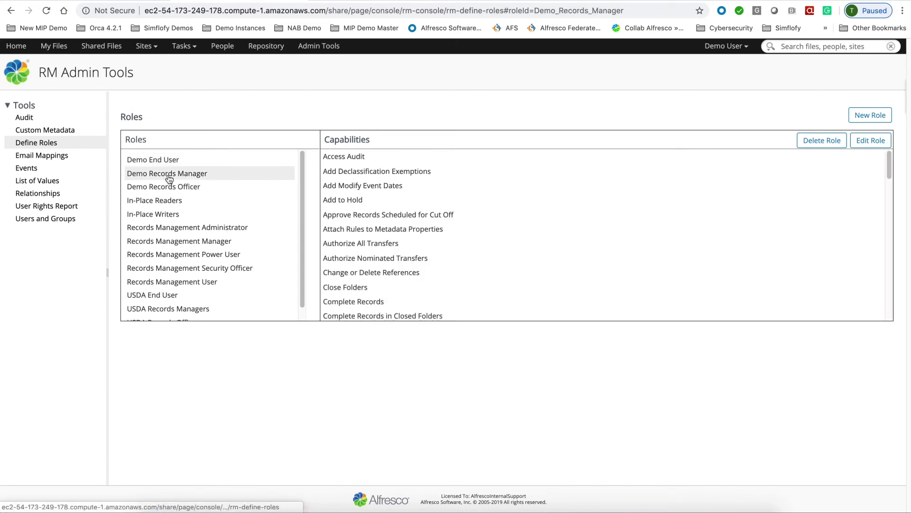
left_click(870, 141)
scroll(241, 263, "down", 1)
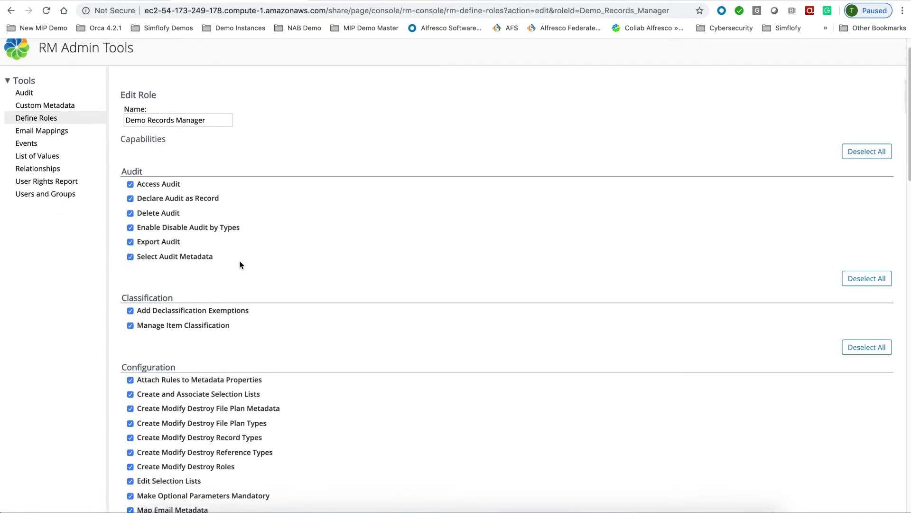
scroll(286, 261, "down", 1)
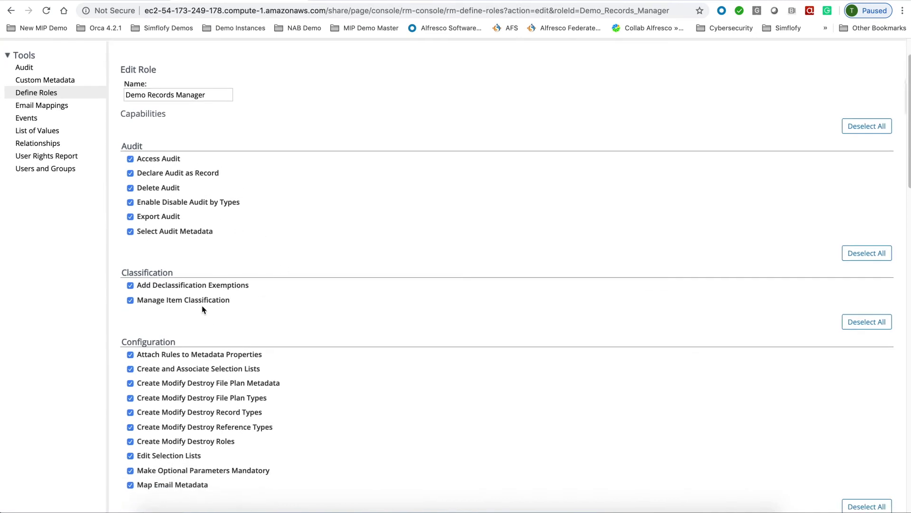
scroll(212, 372, "down", 10)
scroll(280, 340, "down", 2)
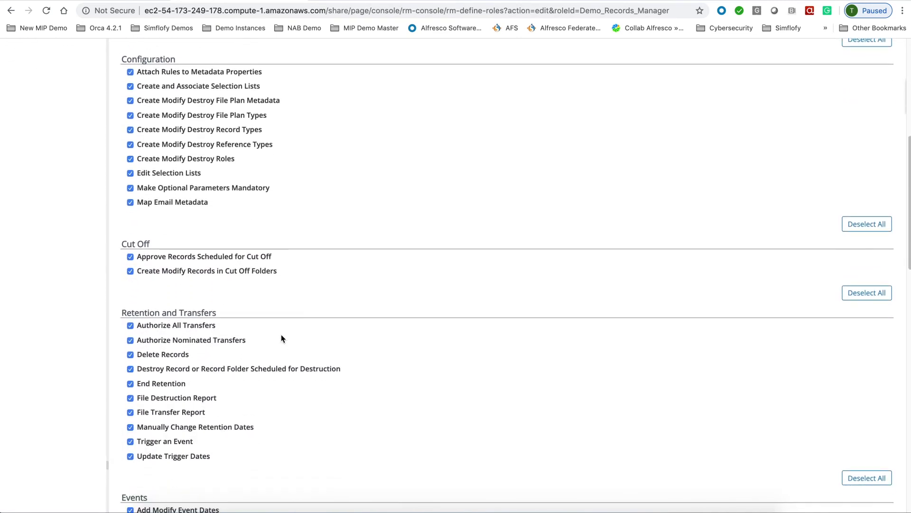
scroll(267, 338, "down", 3)
scroll(268, 337, "down", 7)
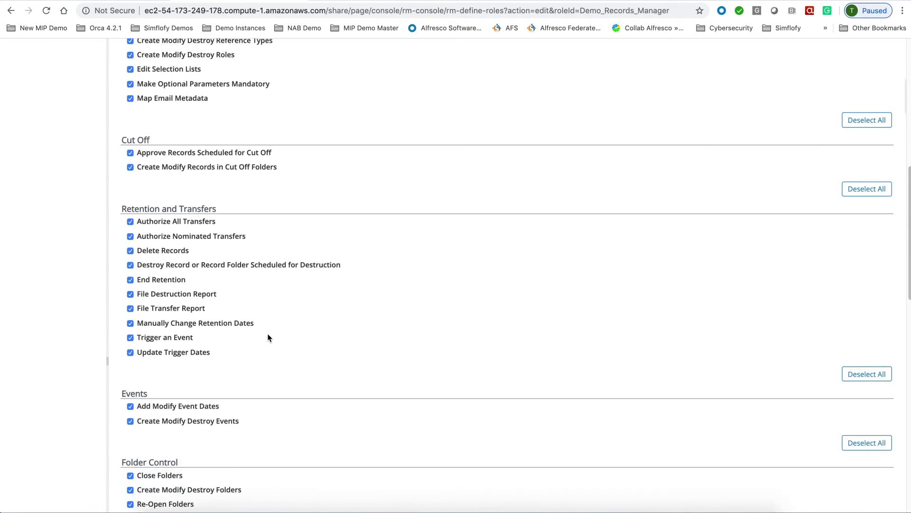
scroll(268, 338, "down", 12)
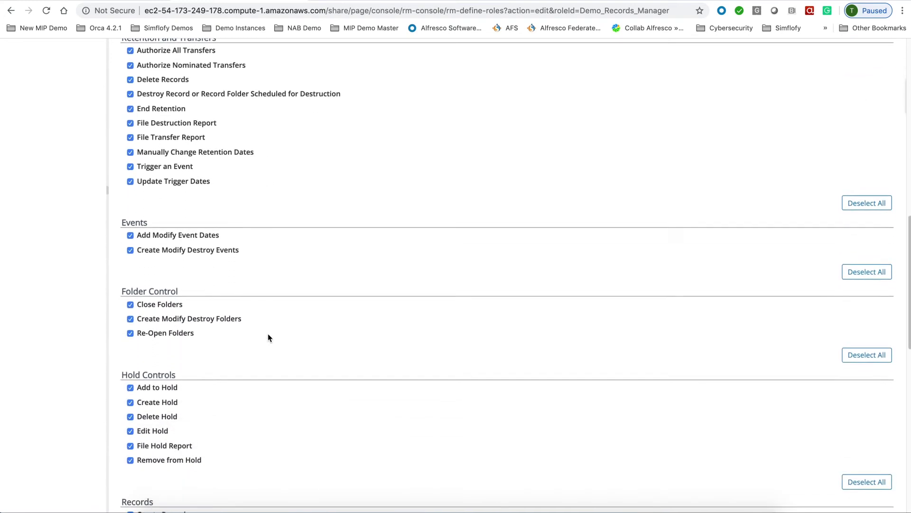
scroll(268, 337, "down", 6)
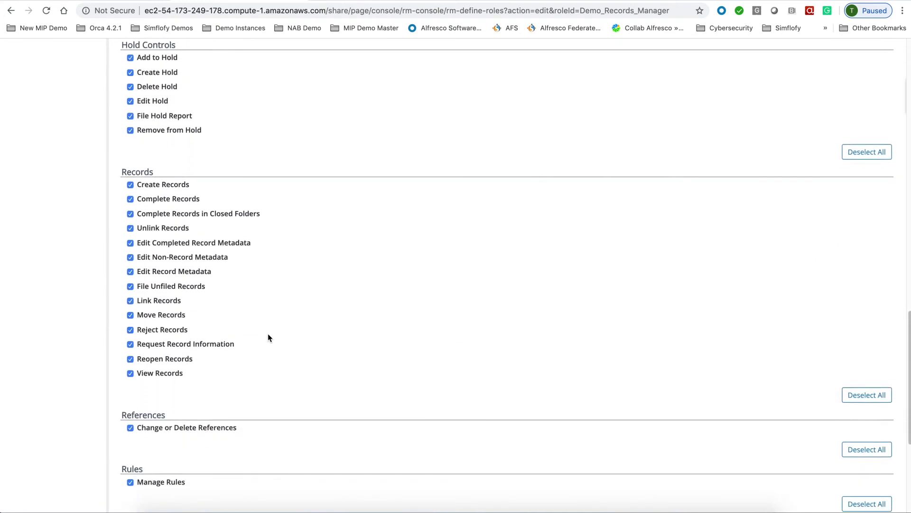
left_click(170, 469)
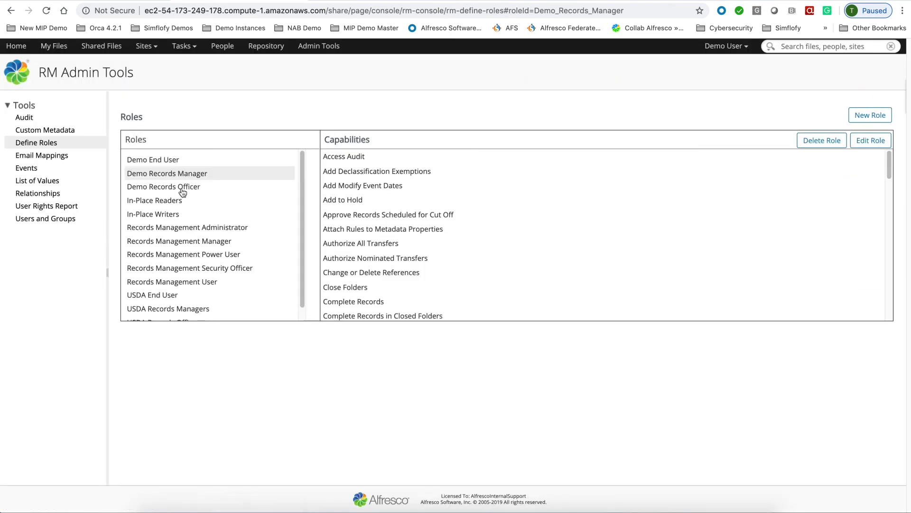
- Open the Demo Records Officer role in Edit Role and scroll through its capabilities
left_click(182, 190)
left_click(875, 142)
scroll(475, 306, "down", 3)
scroll(474, 308, "down", 1)
scroll(474, 308, "up", 1)
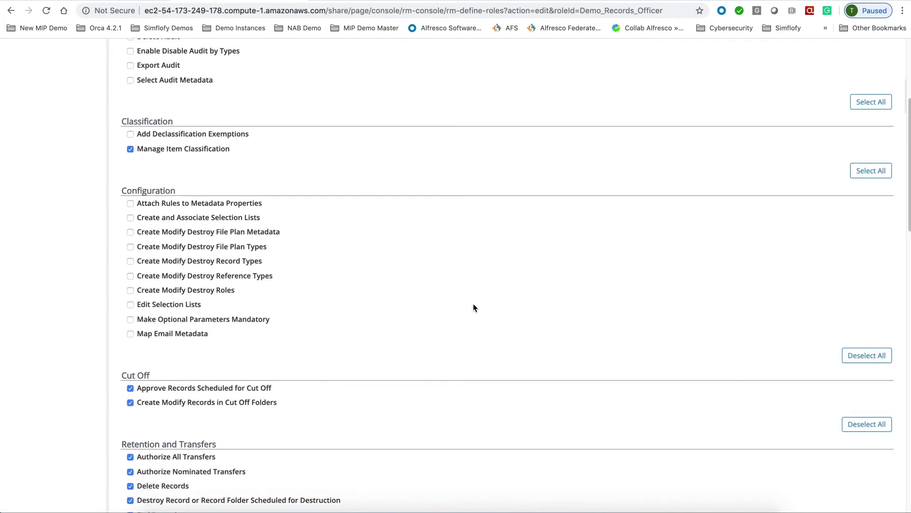
scroll(473, 307, "up", 5)
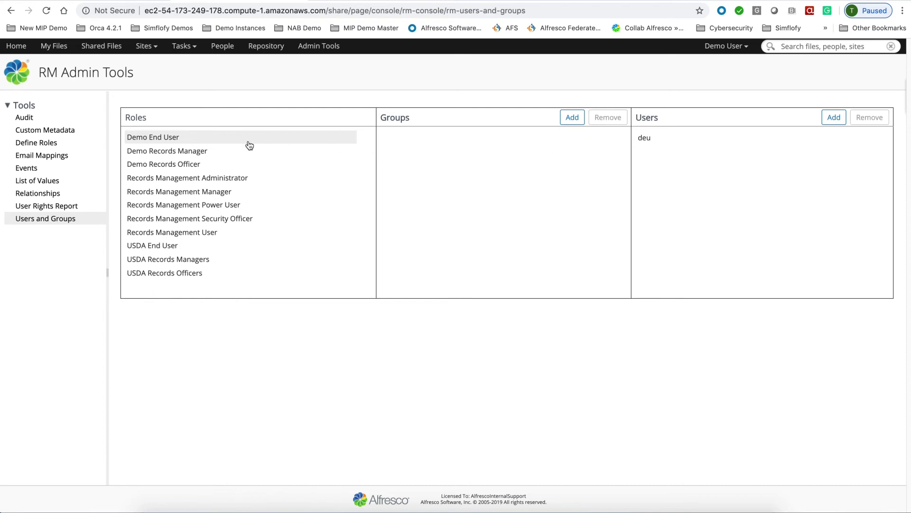
- In Users and Groups, check the members of Demo Records Manager, Demo Records Officer and Demo End User
left_click(180, 152)
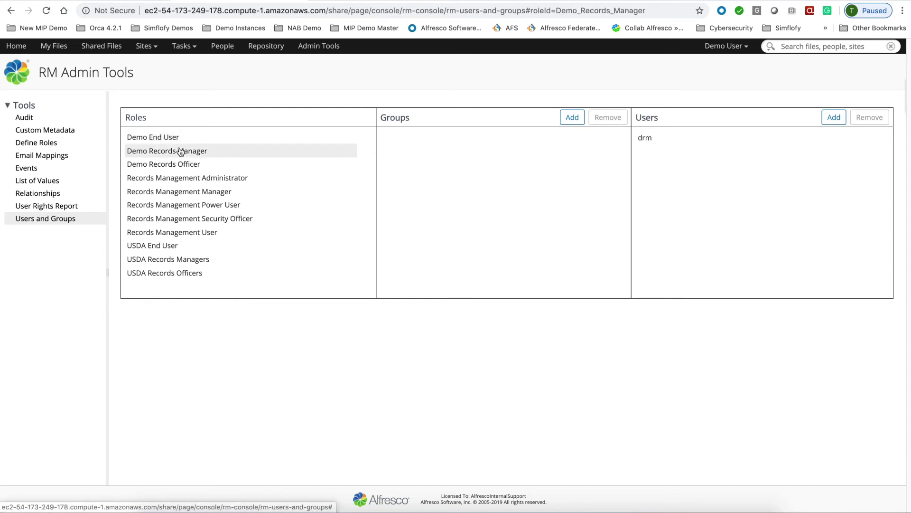
left_click(178, 165)
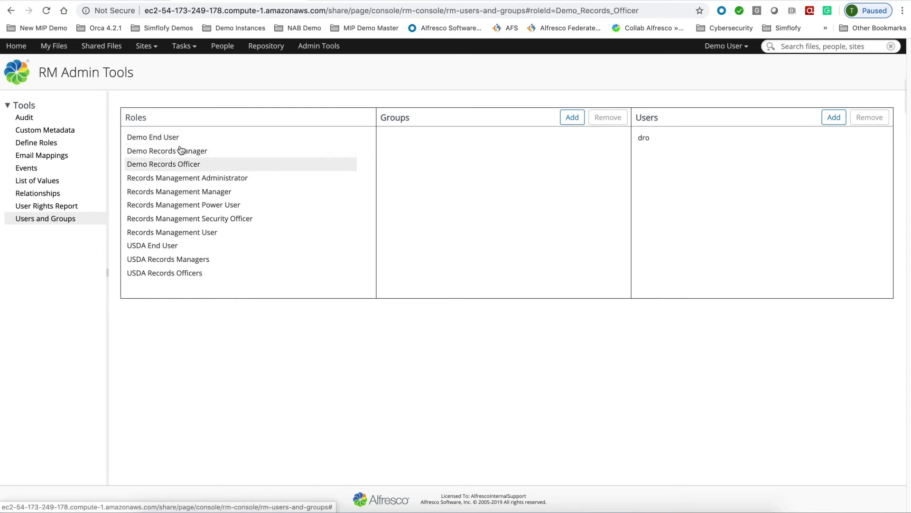
left_click(173, 139)
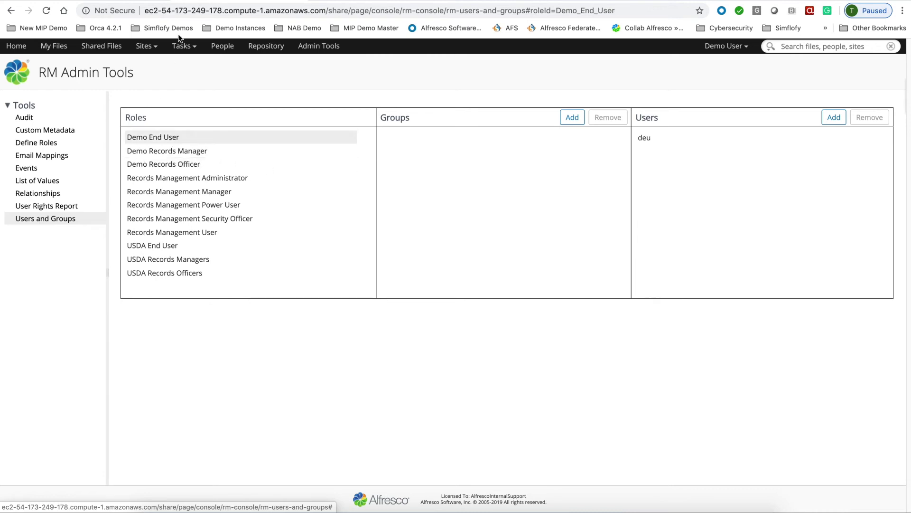
- Go to the Records Management site and open Manage Permissions for Demo Sample File Plan
left_click(144, 48)
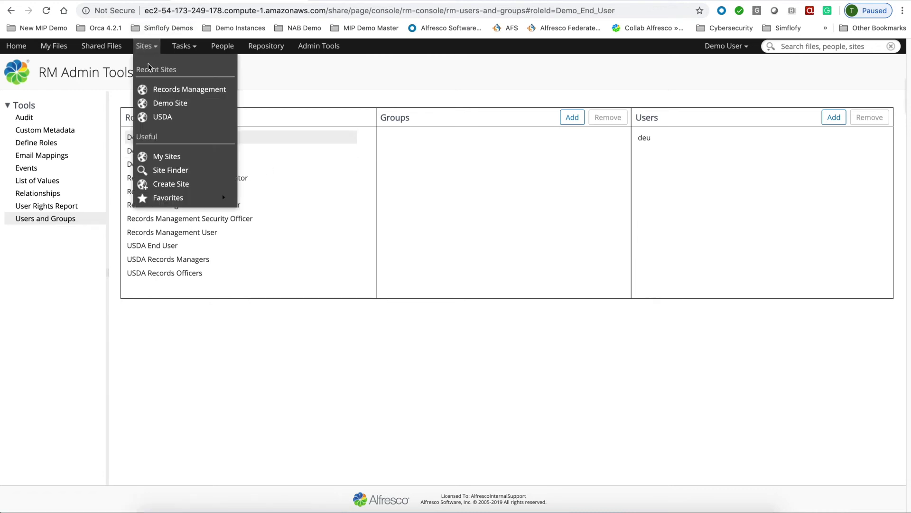
left_click(164, 91)
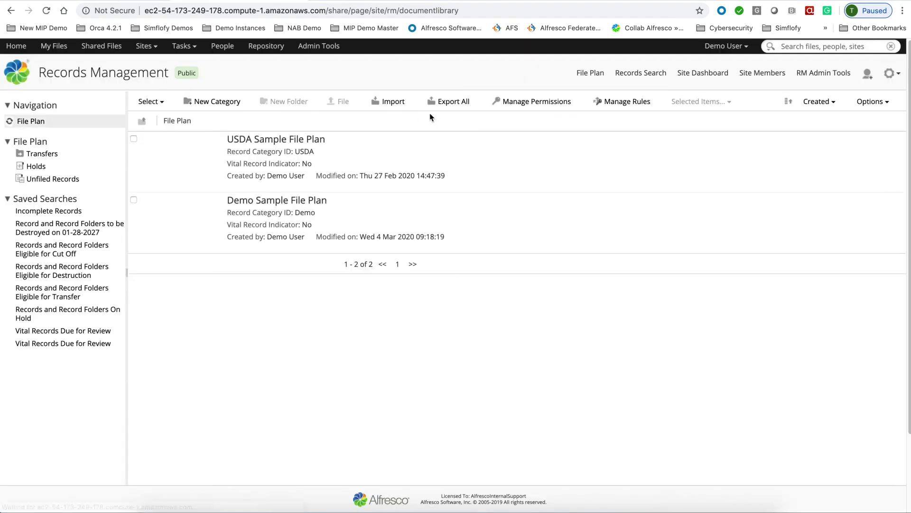
left_click(822, 230)
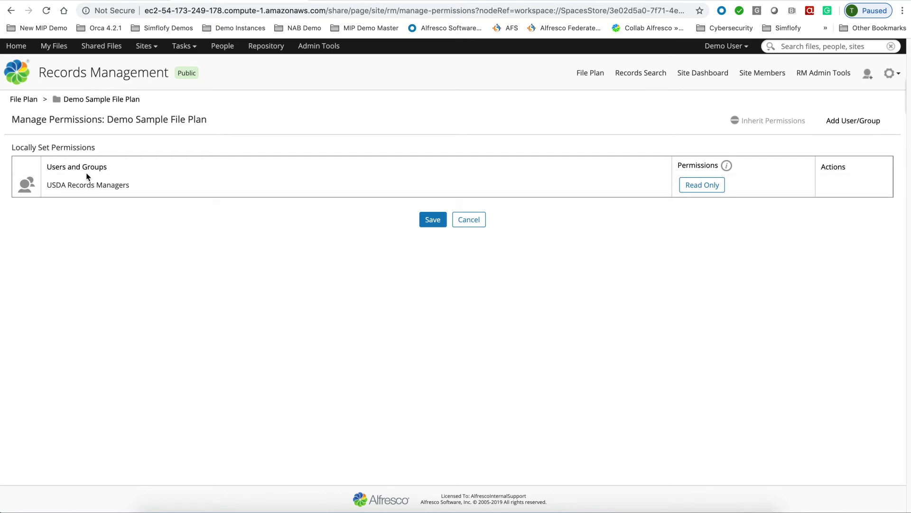
- Leave USDA Records Managers at Read Only on the file plan and save
left_click(717, 192)
left_click(711, 200)
left_click(699, 193)
left_click(702, 212)
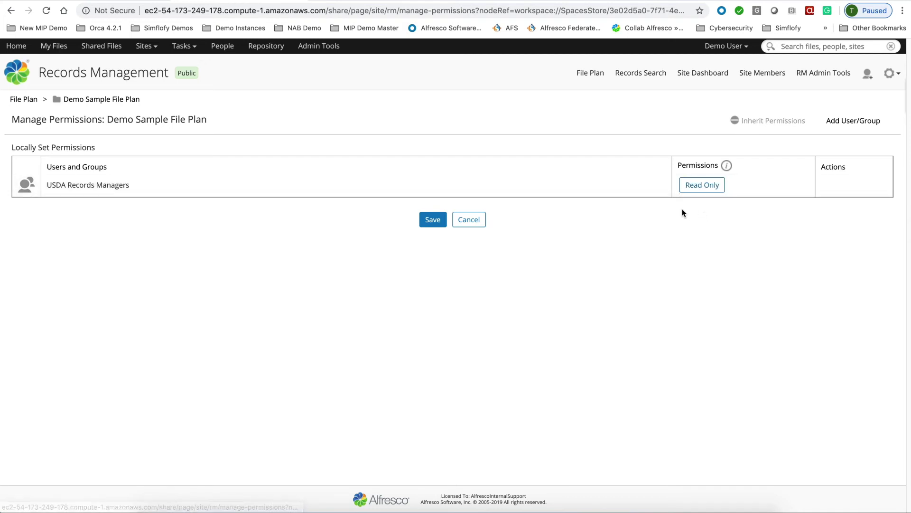
left_click(434, 222)
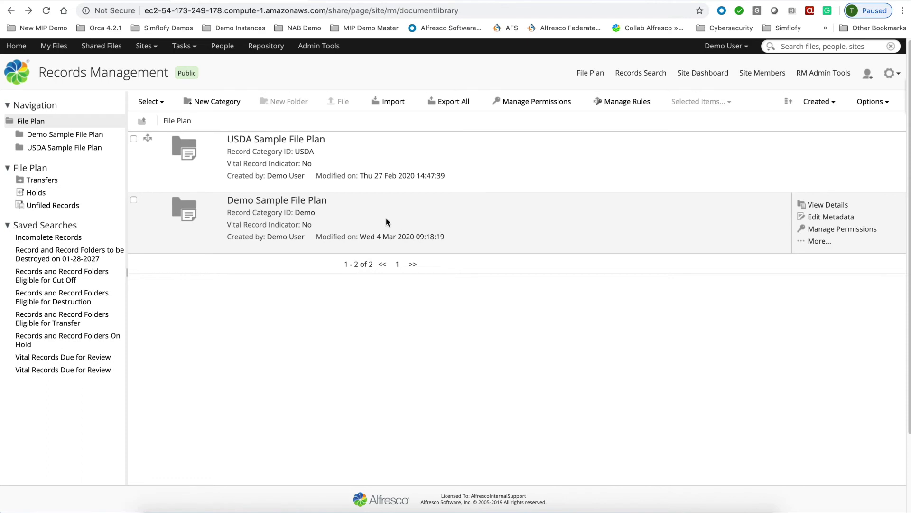
- Add Demo End User, Demo Records Manager and Demo Records Officer to the Demo Sample File Plan permissions
left_click(845, 231)
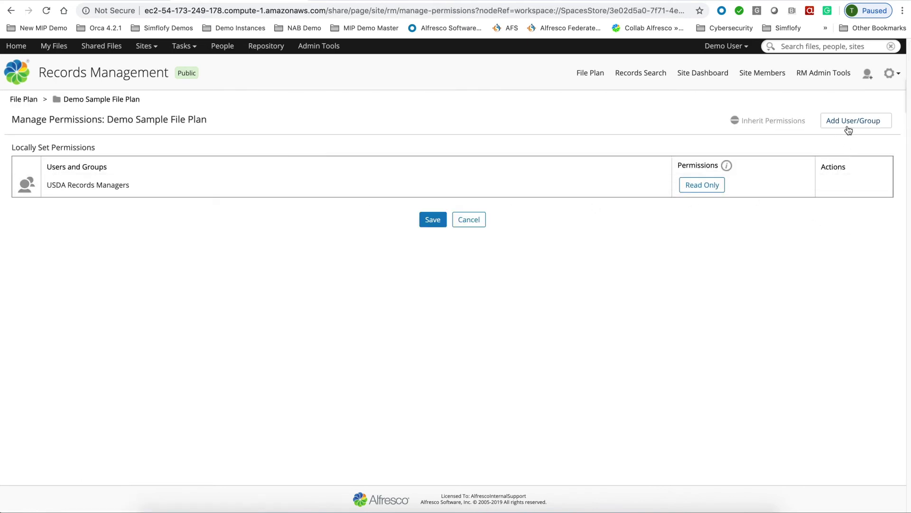
left_click(849, 131)
type("demo")
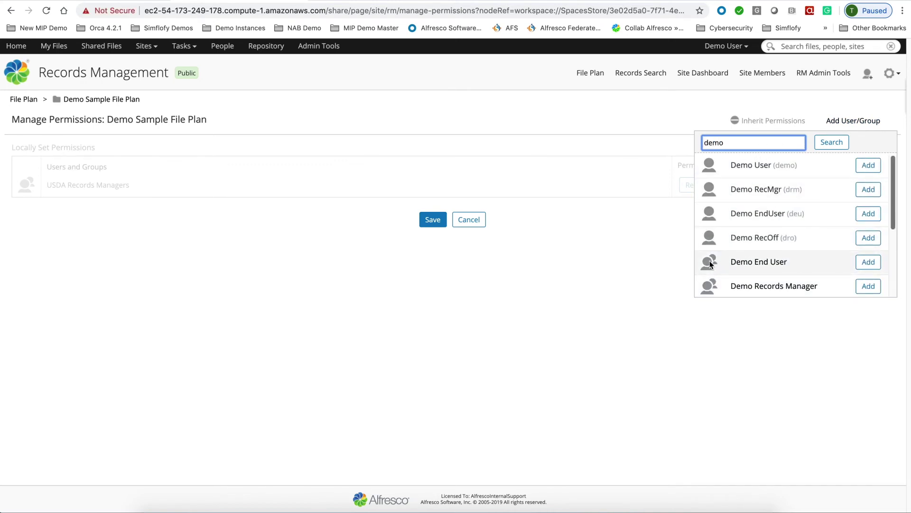
left_click(868, 264)
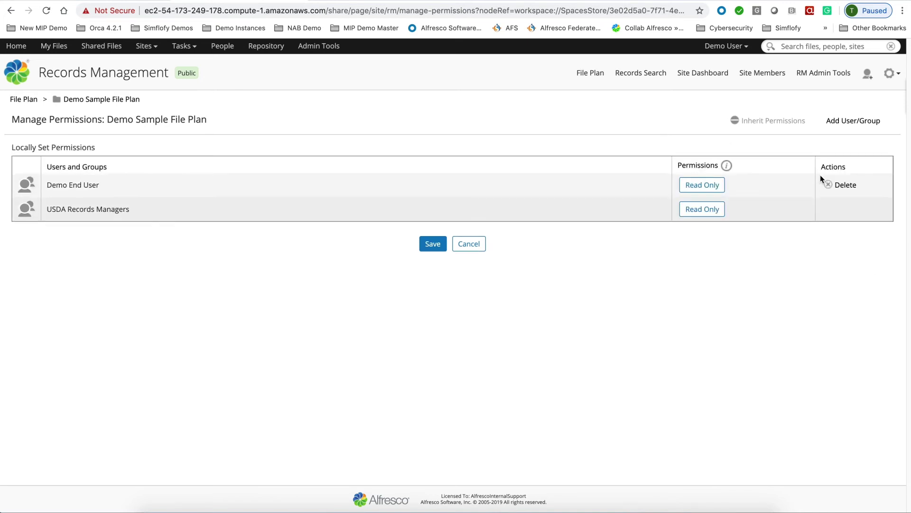
left_click(861, 122)
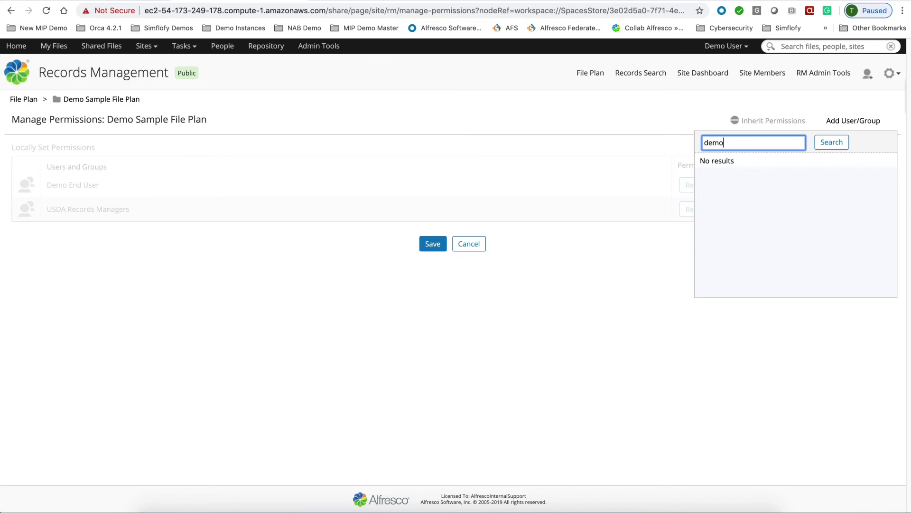
scroll(848, 260, "down", 1)
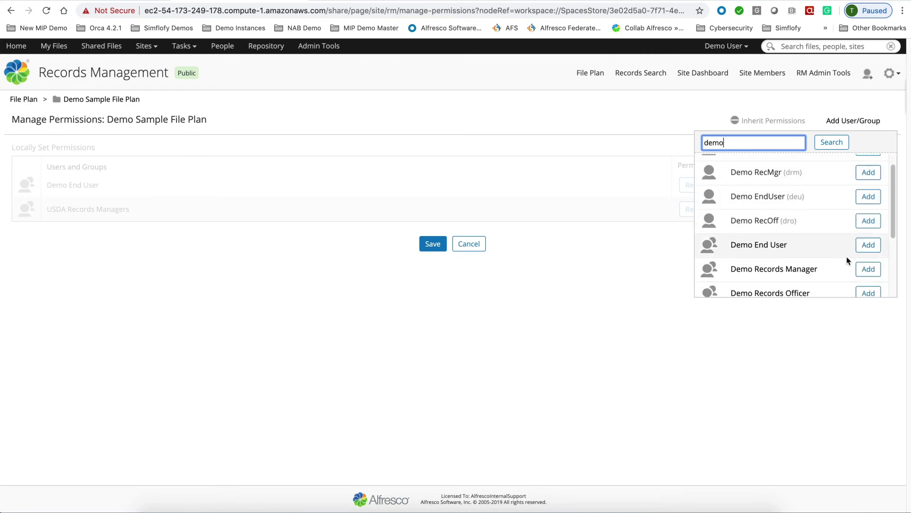
left_click(868, 268)
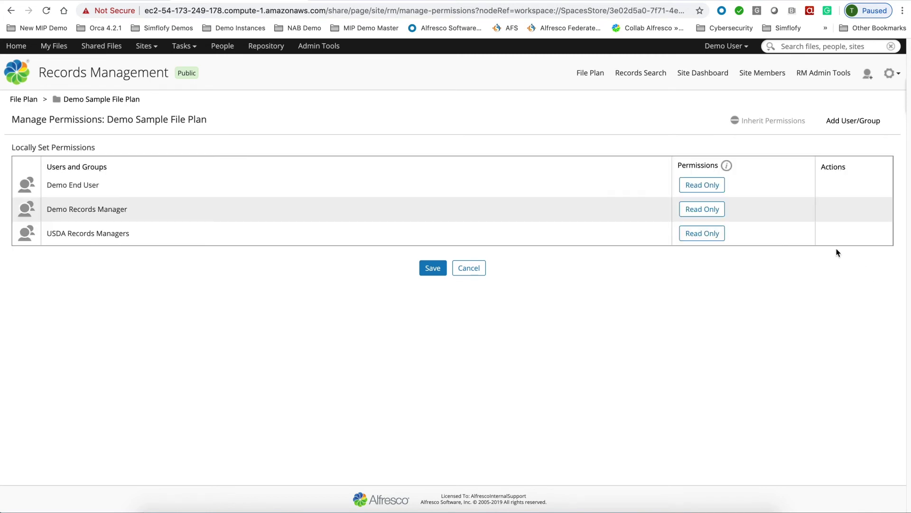
left_click(883, 124)
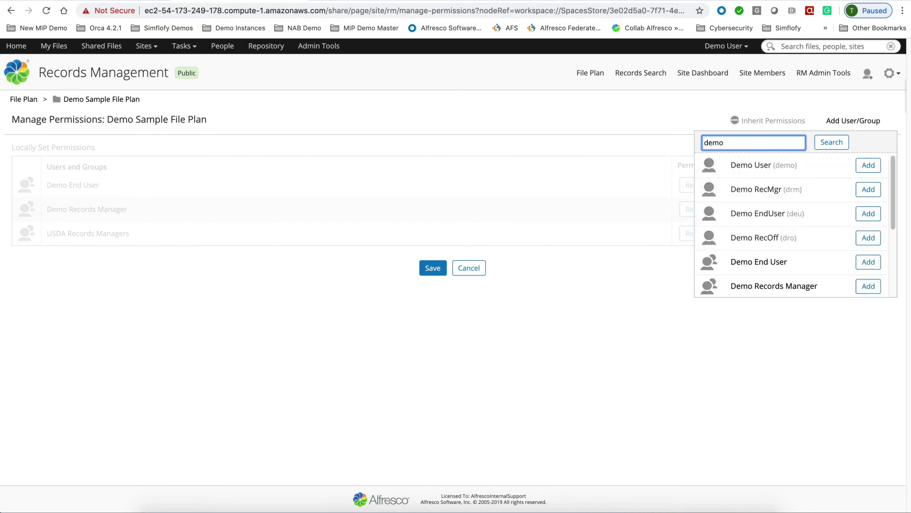
scroll(817, 248, "down", 3)
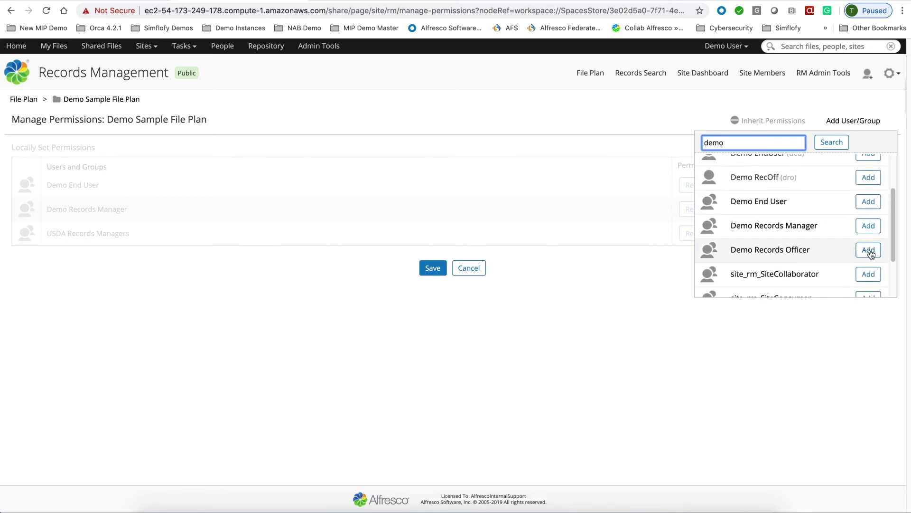
left_click(869, 250)
- Set Demo Records Manager and Demo Records Officer to Read and File, then save the permissions
left_click(704, 209)
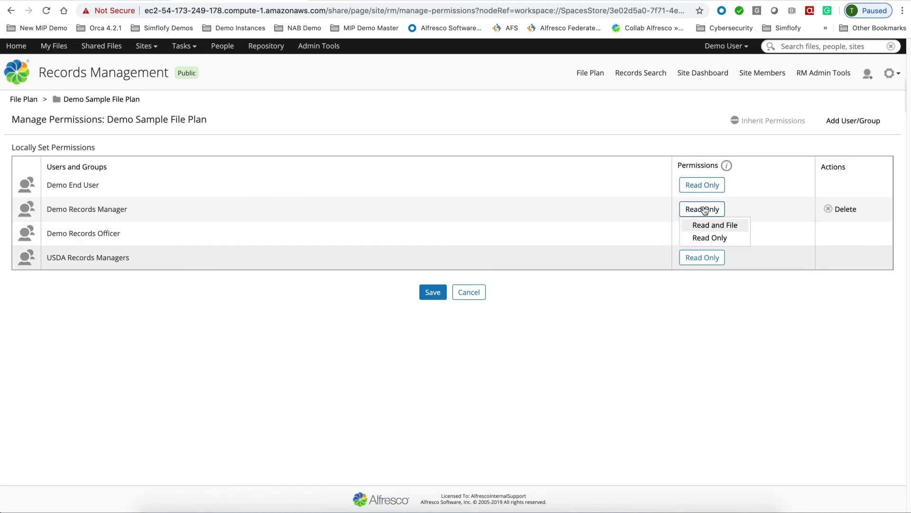
left_click(697, 227)
left_click(694, 233)
left_click(694, 250)
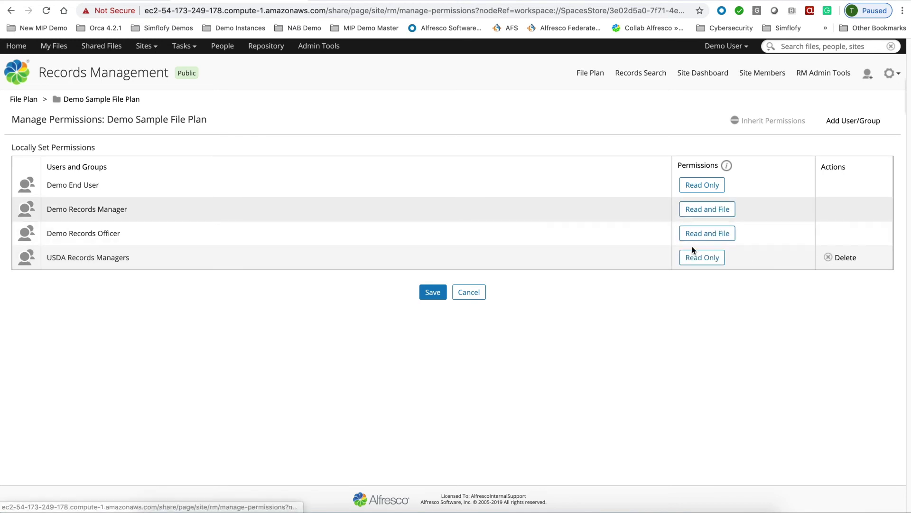
left_click(432, 293)
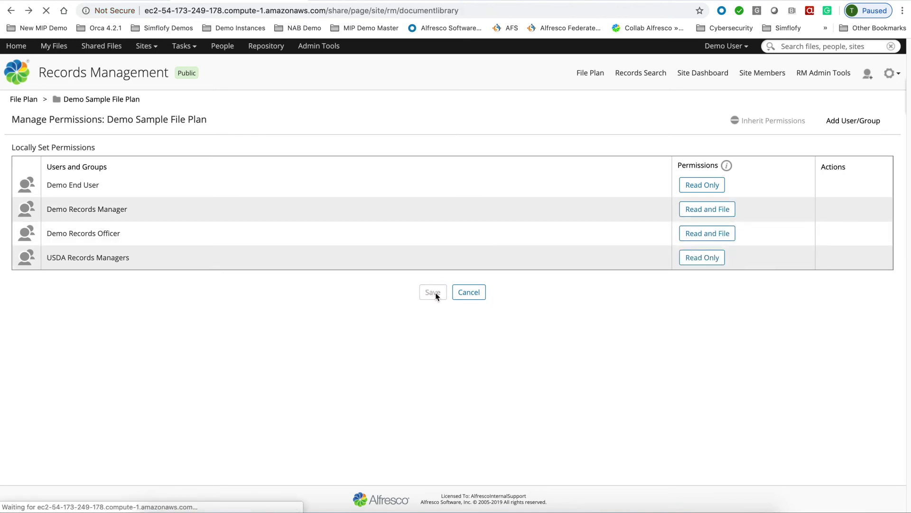
left_click(723, 53)
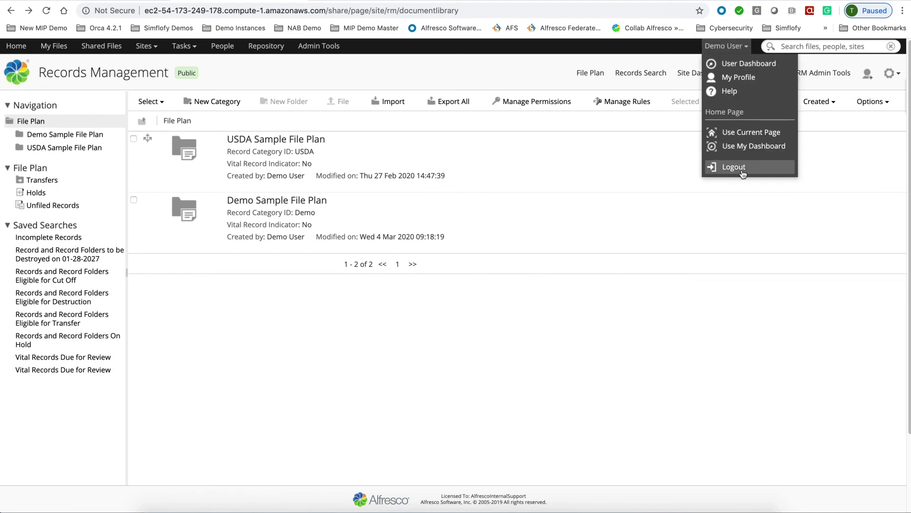
- Log out and sign in as the demo end user using the saved login
left_click(742, 170)
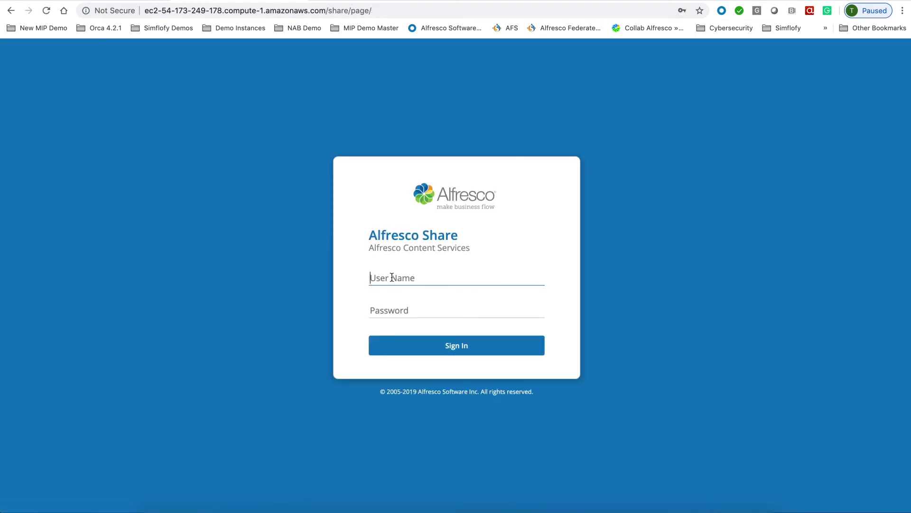
left_click(392, 277)
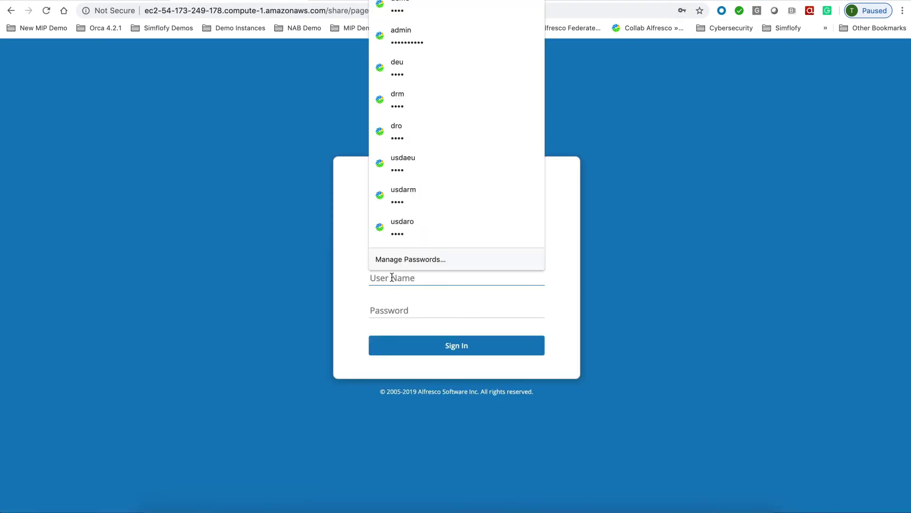
left_click(402, 67)
left_click(447, 345)
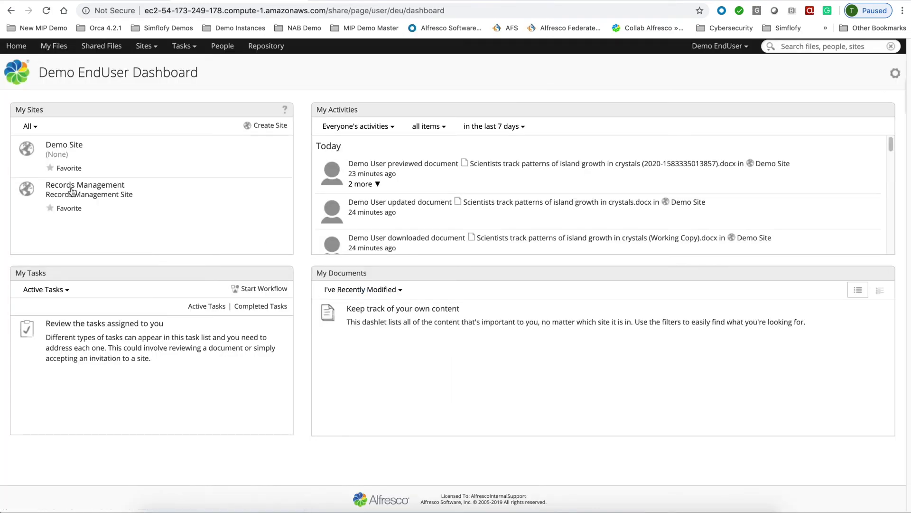
- Open Records Management > Demo Sample File Plan > Annual Reports > Annual Reports record folder
left_click(71, 188)
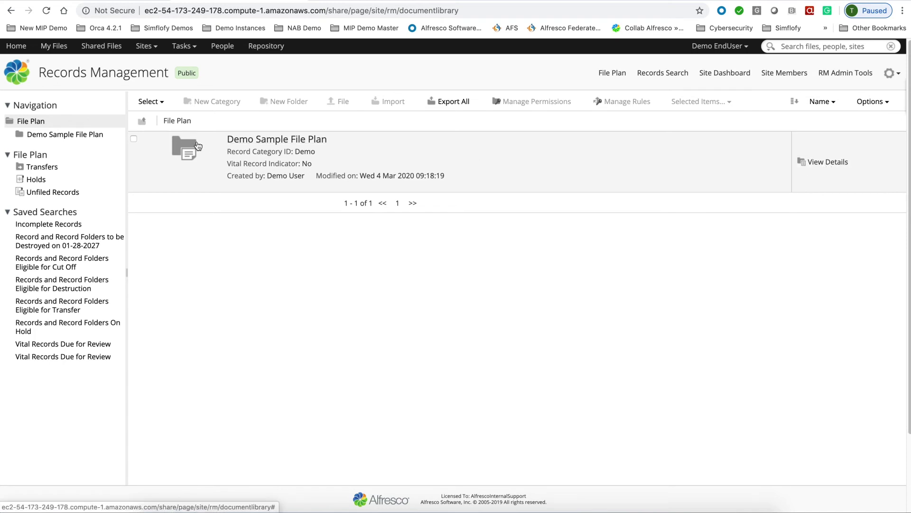
left_click(311, 140)
left_click(275, 141)
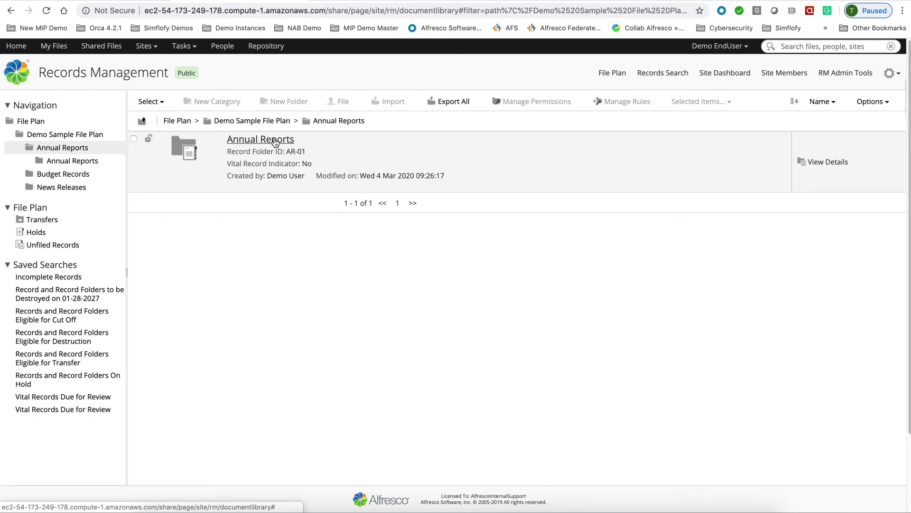
left_click(275, 141)
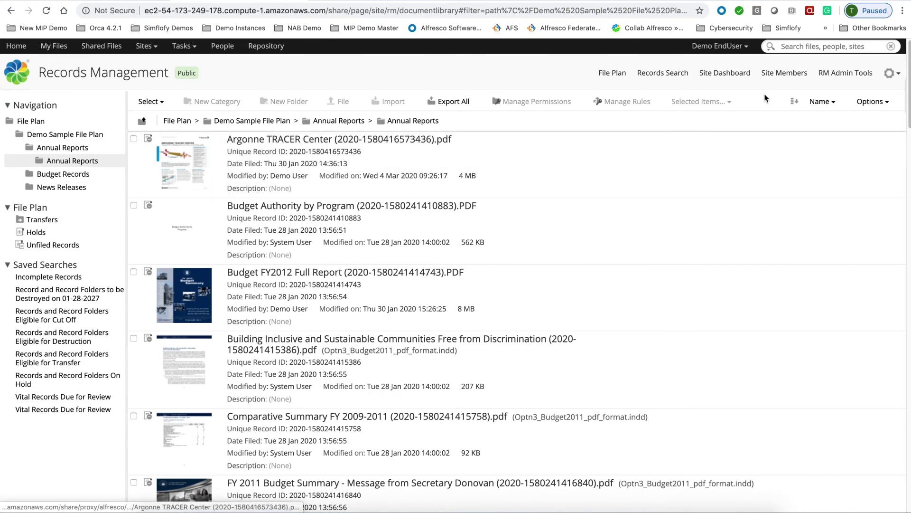
left_click(720, 46)
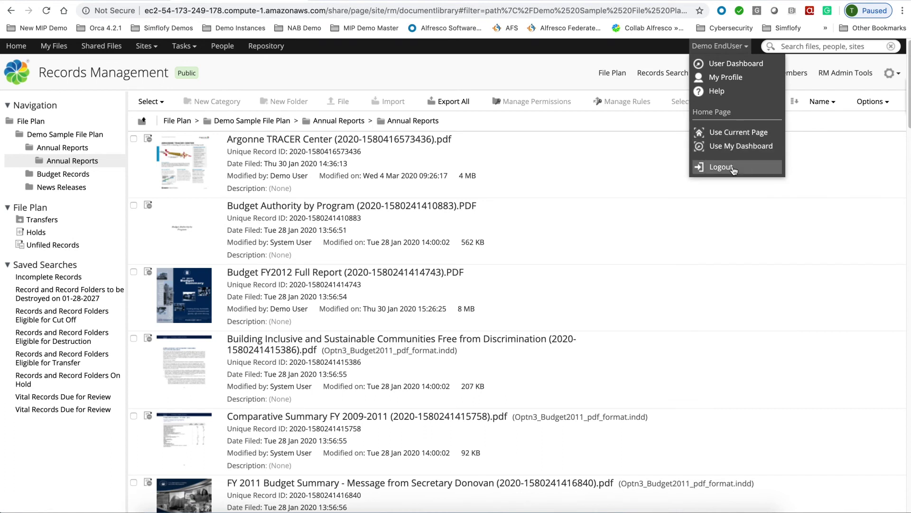
left_click(726, 167)
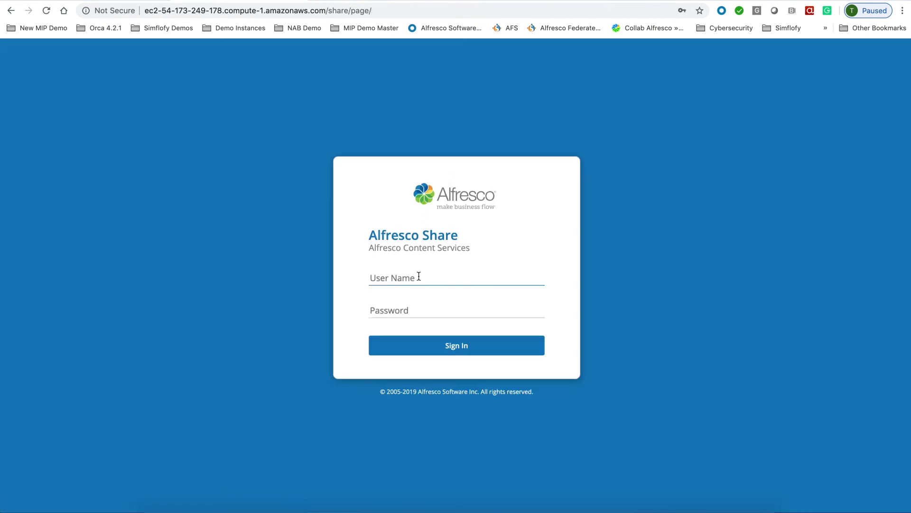
- Sign in as the demo records officer using the saved login
type("dro")
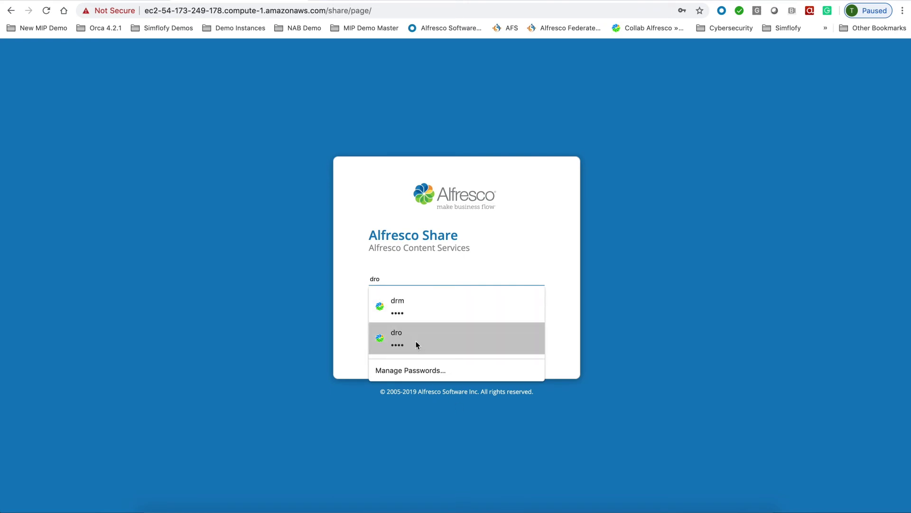
left_click(416, 341)
left_click(451, 351)
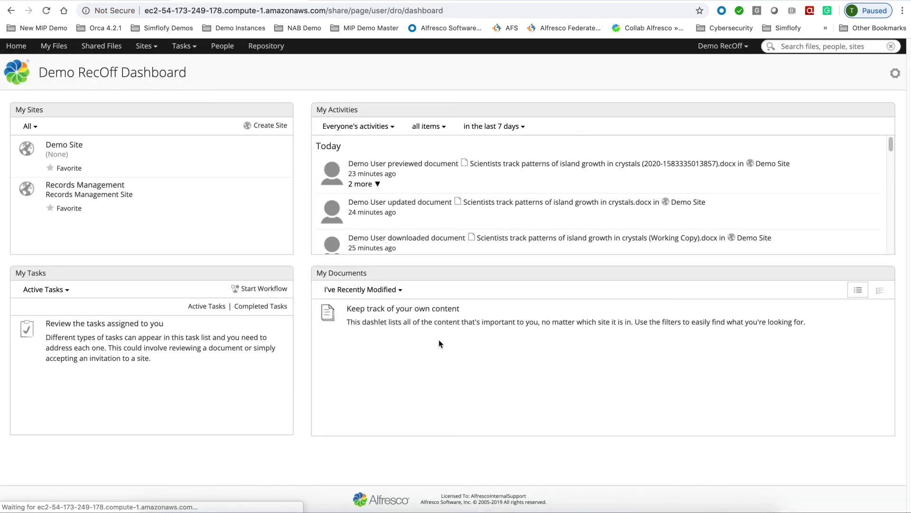
- Open Records Management > Demo Sample File Plan > Annual Reports > Annual Reports record folder
left_click(90, 187)
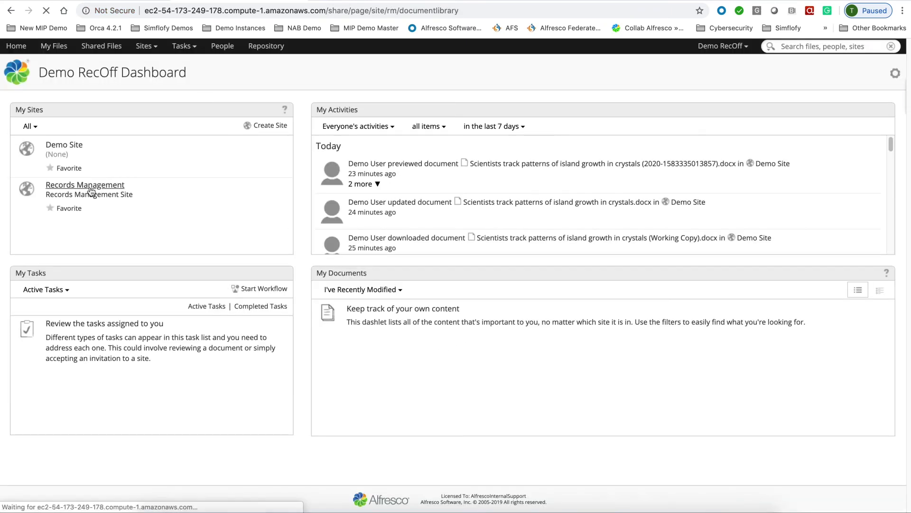
left_click(298, 141)
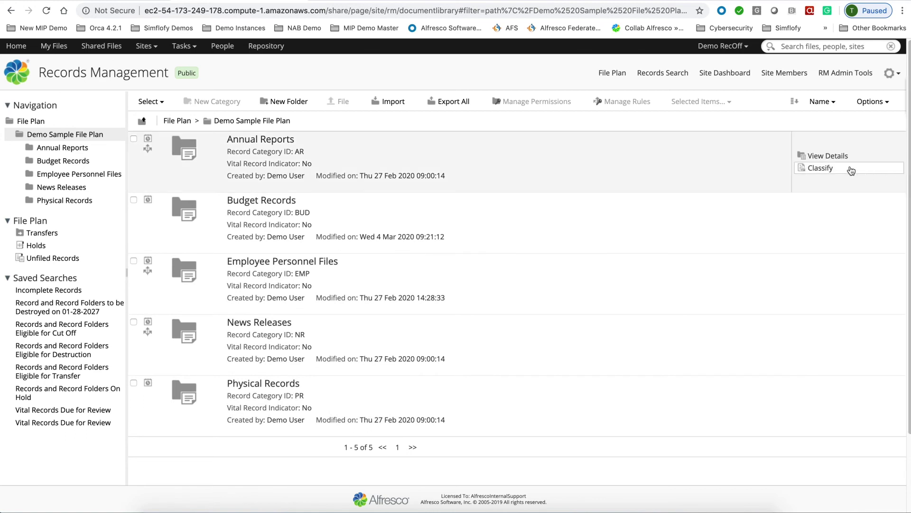
left_click(252, 148)
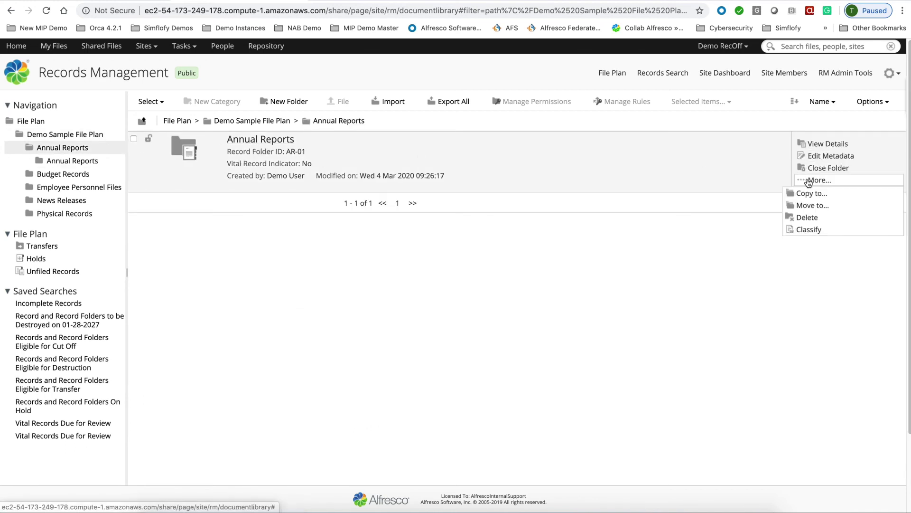
left_click(258, 139)
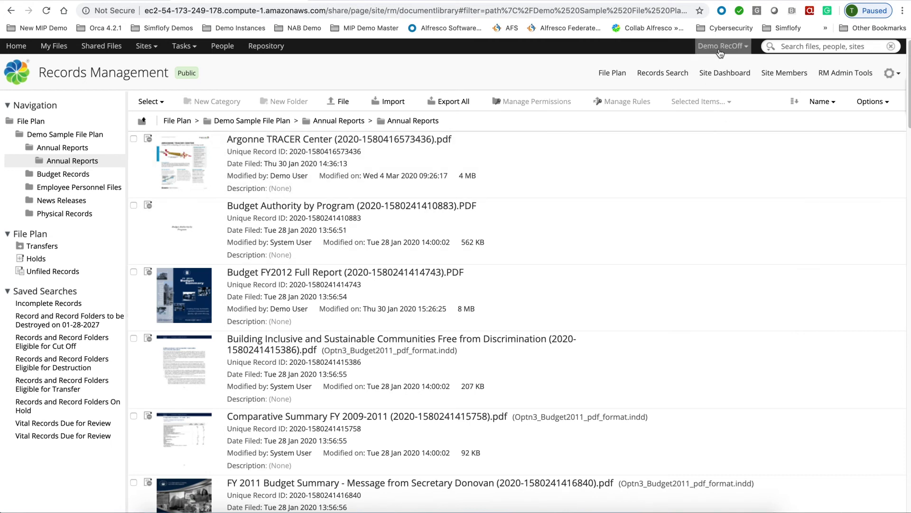
left_click(720, 46)
- Log out and sign in with the Demo User's user name and password
left_click(726, 167)
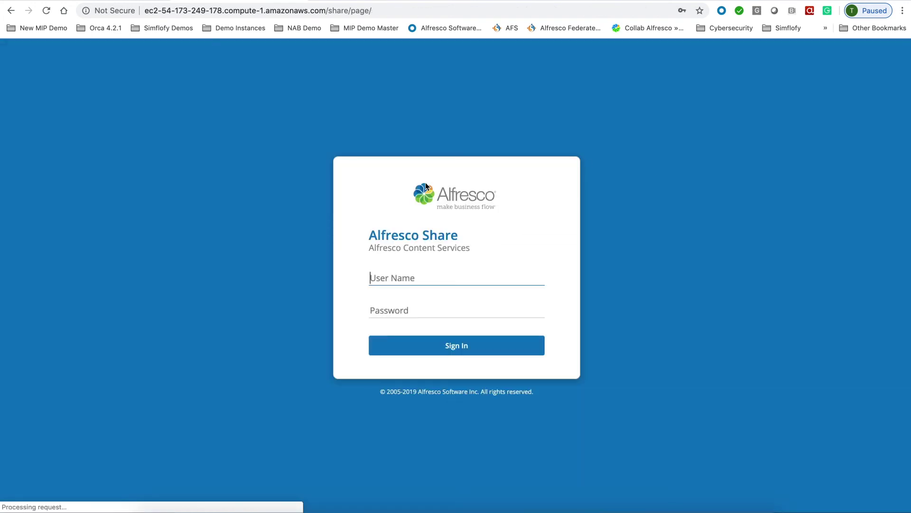
type("demo")
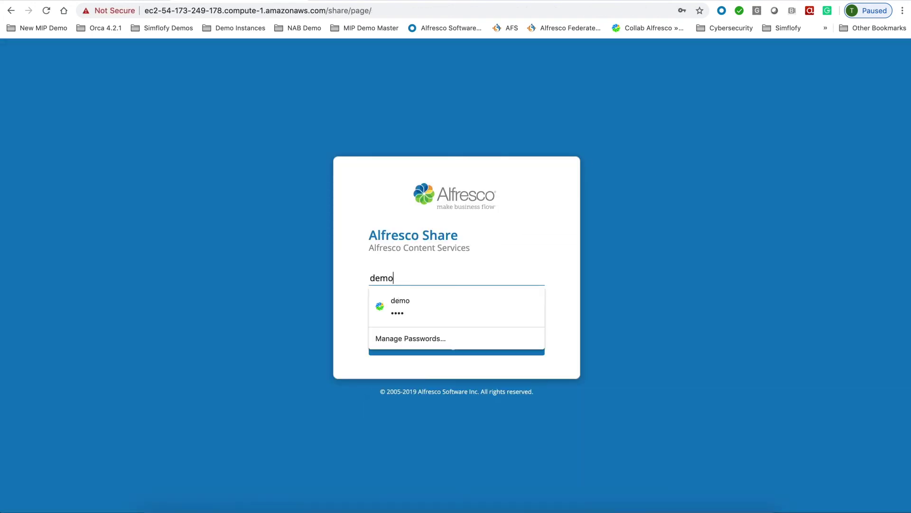
key("Return")
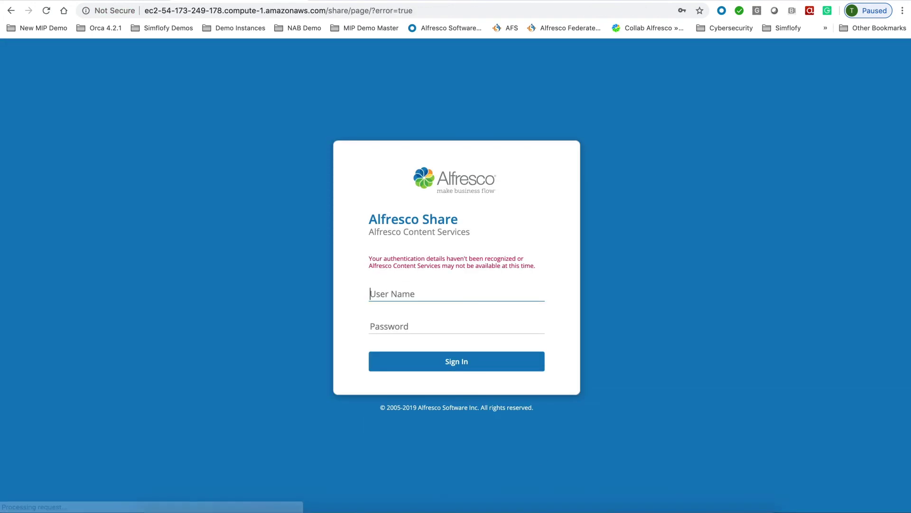
type("demo")
left_click(427, 326)
type("demo")
key("Return")
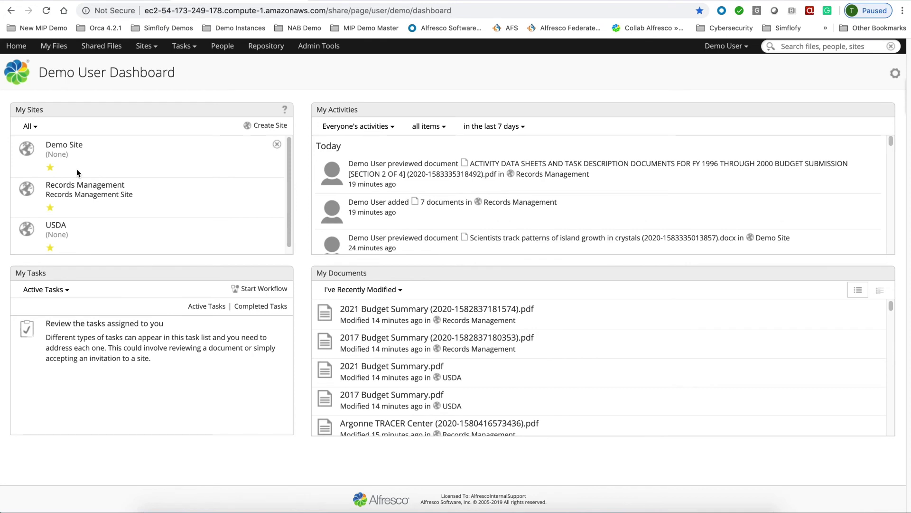
- Open Demo Site's Security Example folder and scroll through its 27 CCPA, GDPR, PII and CONFIDENTIAL documents
left_click(63, 146)
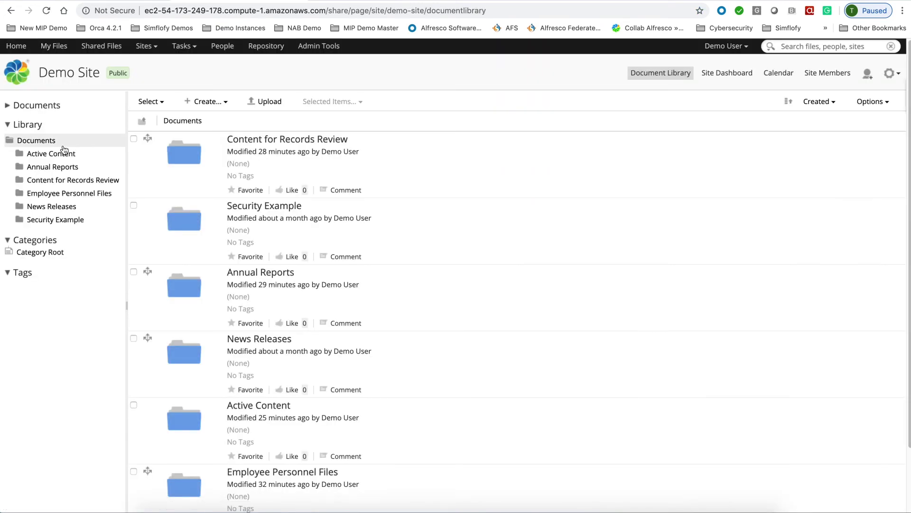
left_click(48, 221)
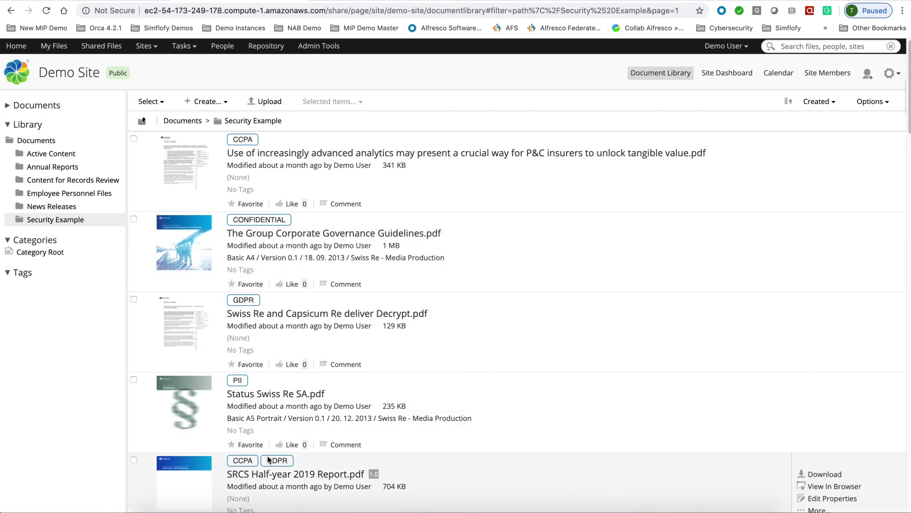
scroll(270, 458, "down", 1)
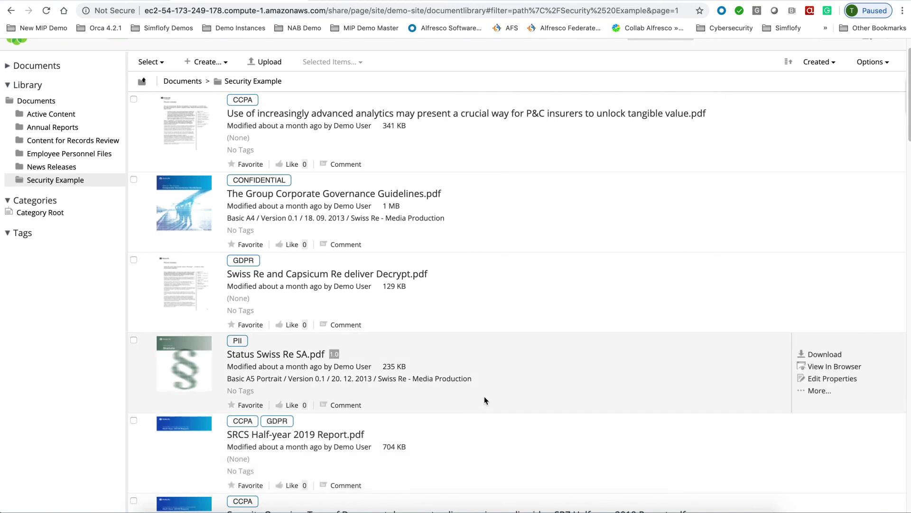
scroll(485, 396, "up", 1)
scroll(487, 402, "down", 1)
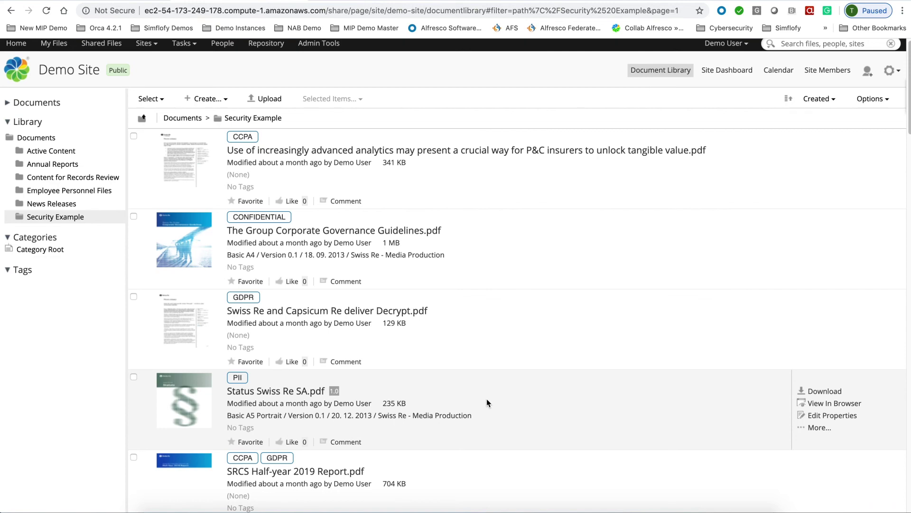
scroll(460, 375, "down", 15)
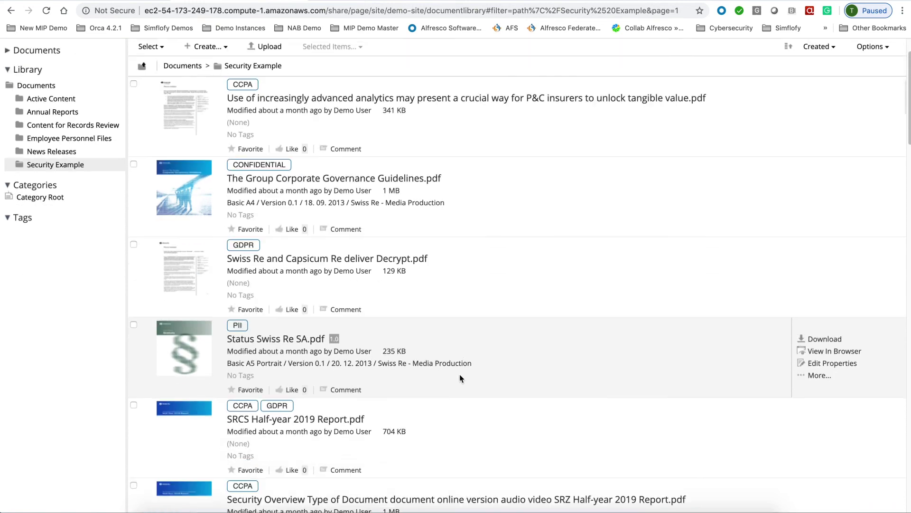
scroll(460, 374, "down", 15)
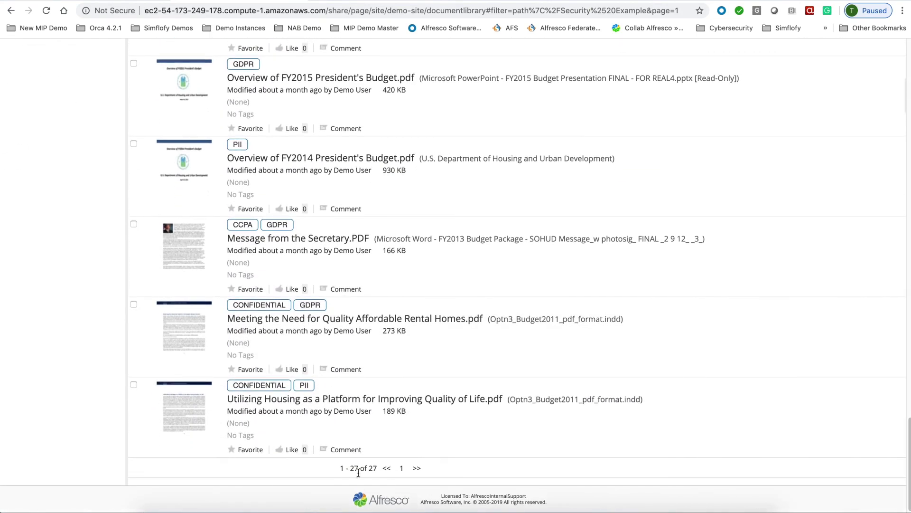
scroll(431, 448, "up", 6)
scroll(431, 448, "up", 20)
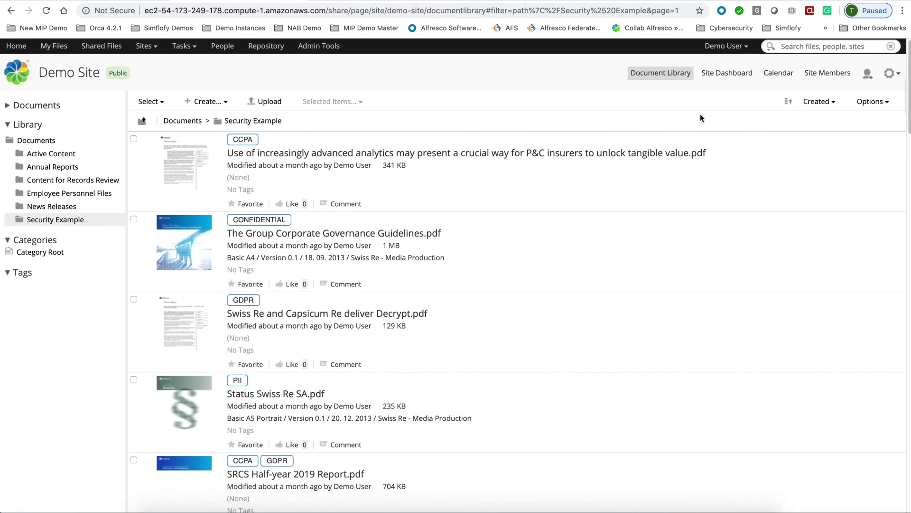
- Log out and sign in with the records manager account's user name and password
left_click(726, 46)
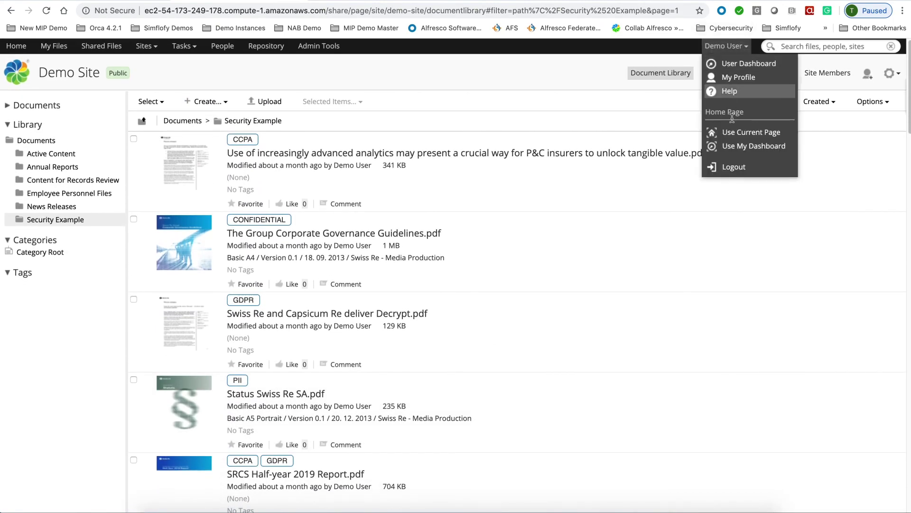
left_click(734, 168)
type("drm")
key("Tab")
type("••")
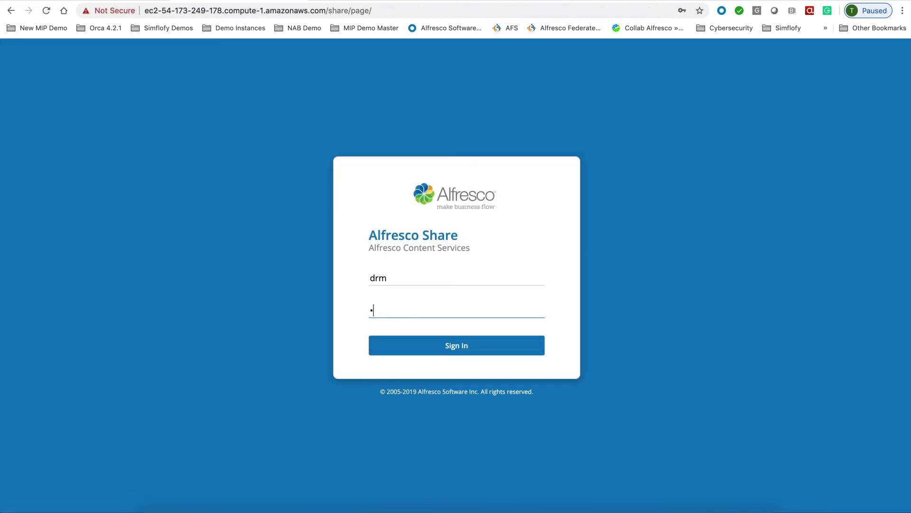
type("••")
key("Return")
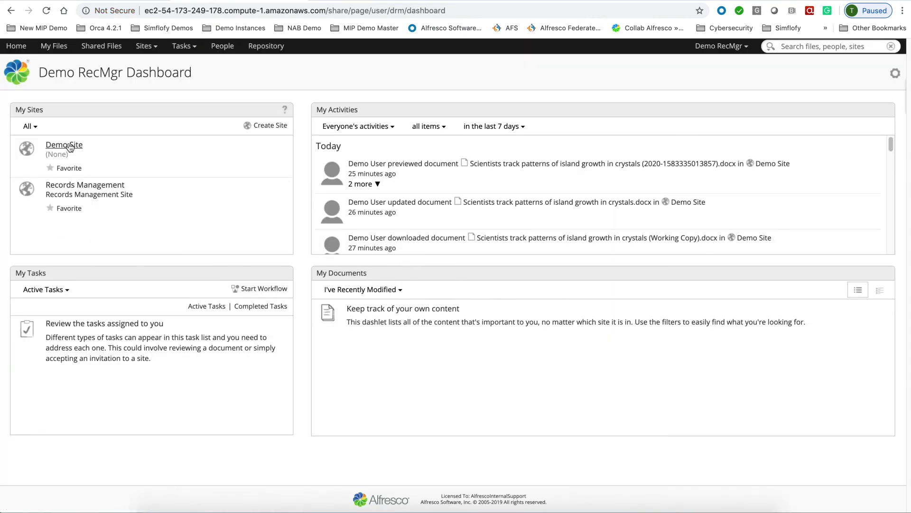
- Open Demo Site's Security Example folder and scroll through its 15 visible documents
left_click(69, 145)
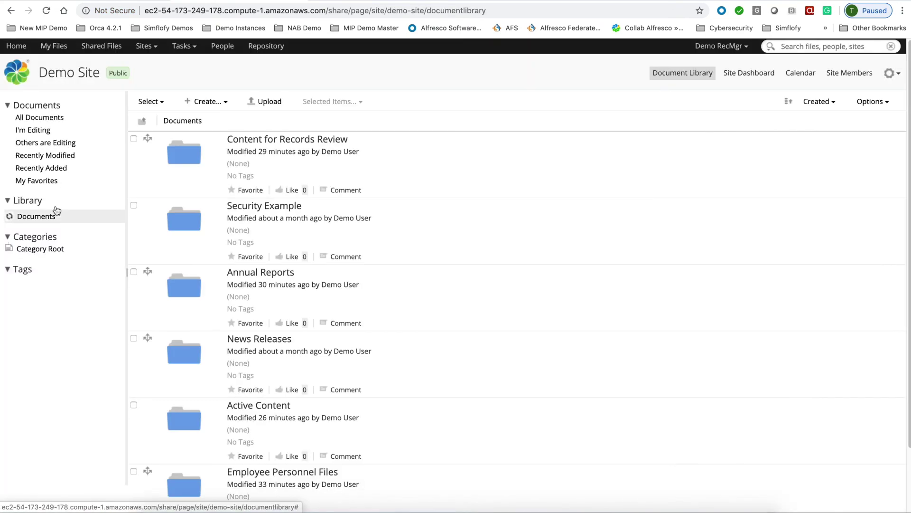
left_click(50, 295)
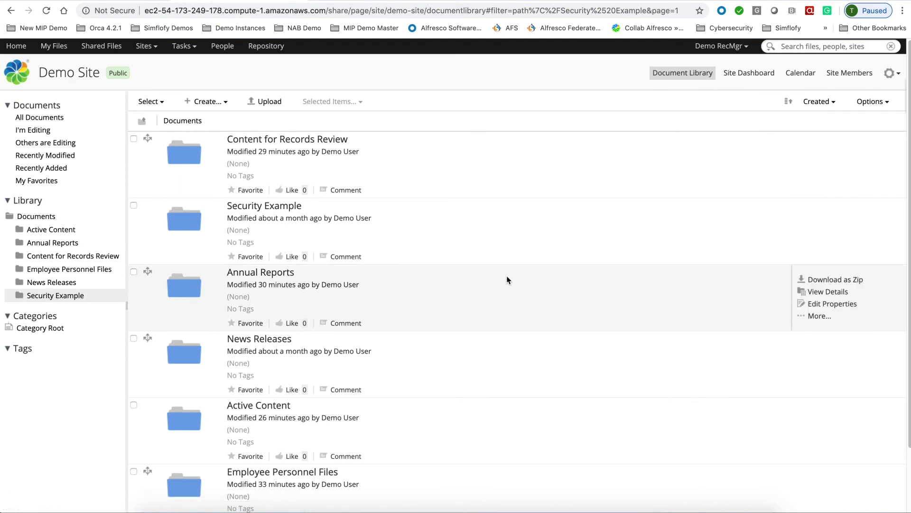
scroll(404, 254, "down", 6)
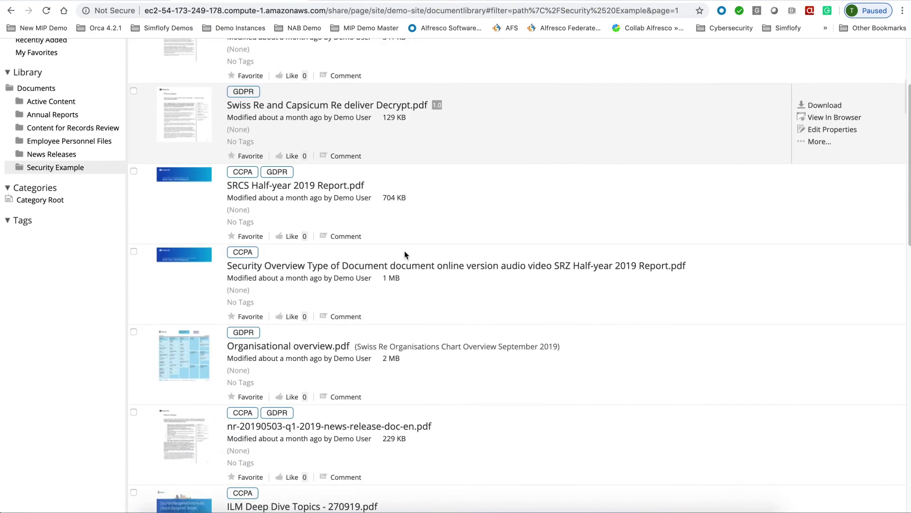
scroll(404, 255, "down", 10)
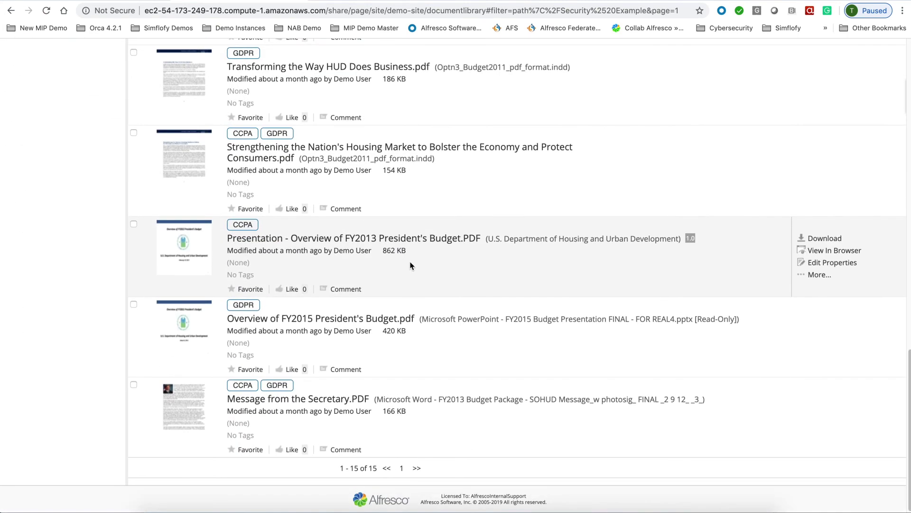
scroll(414, 264, "up", 1)
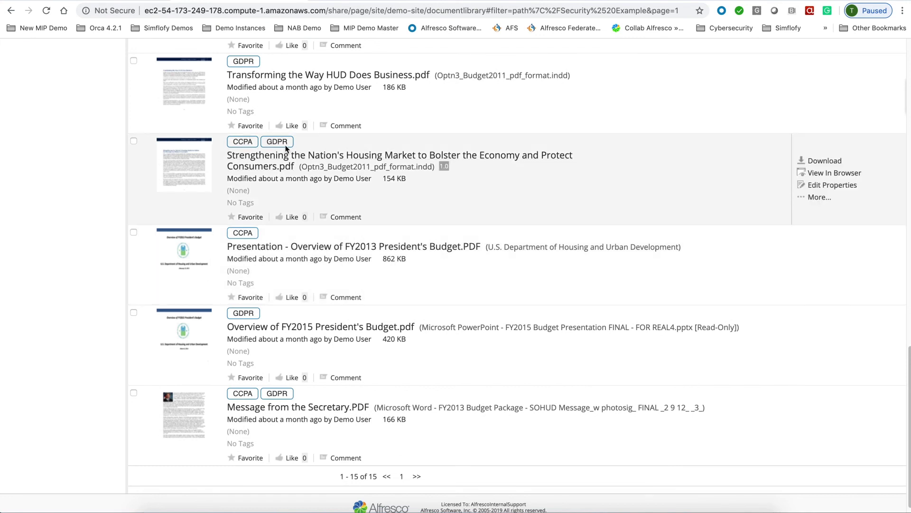
scroll(482, 174, "up", 1)
scroll(482, 175, "up", 3)
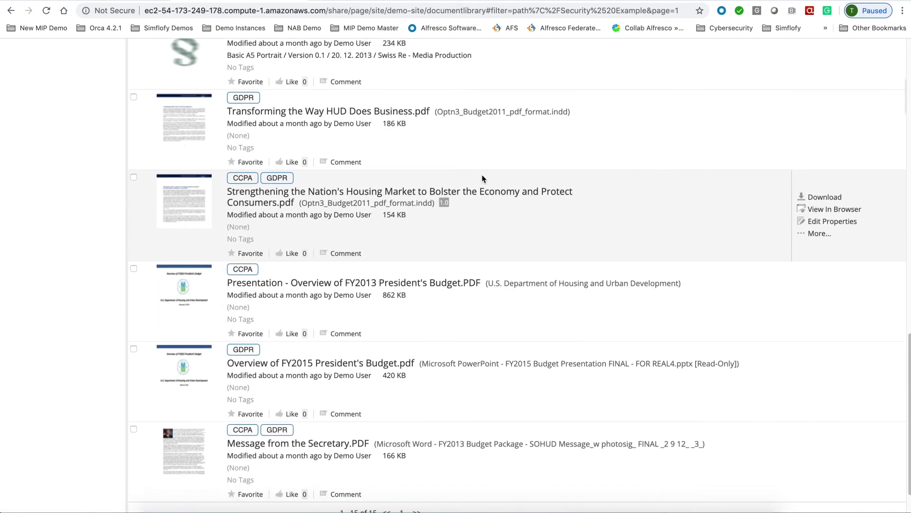
scroll(482, 175, "up", 20)
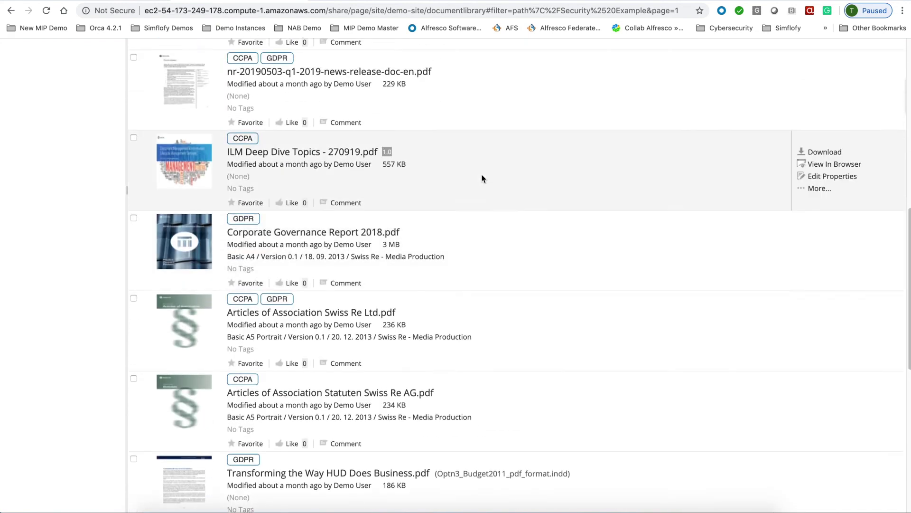
scroll(446, 174, "up", 8)
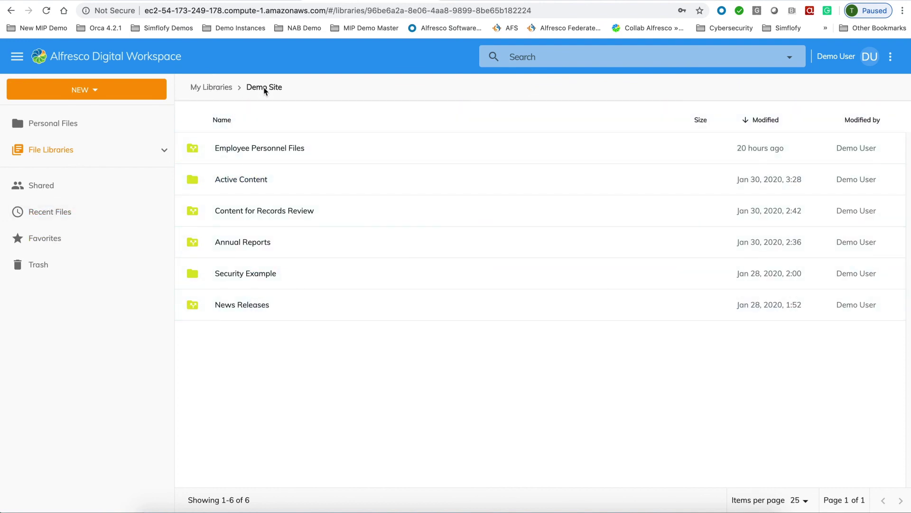
- Sign back in to Digital Workspace with the demo account's username and password
left_click(254, 274)
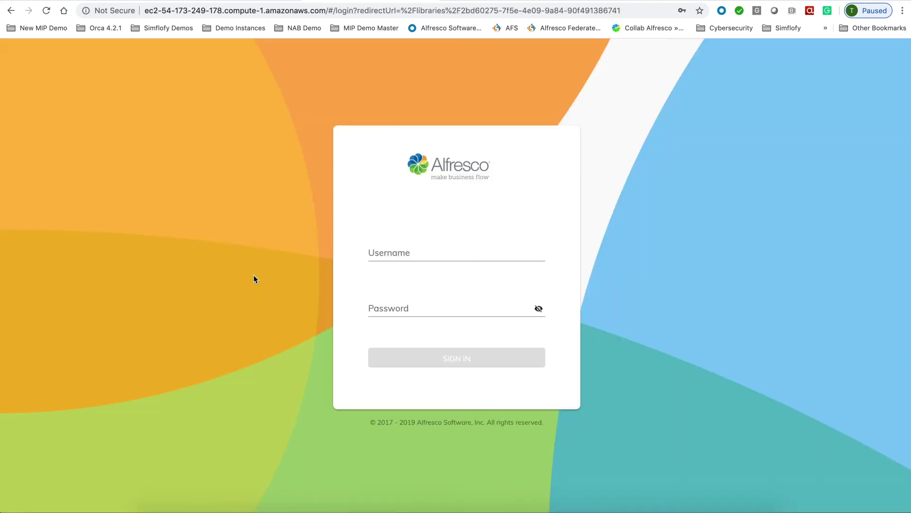
left_click(369, 252)
type("demo")
key("Tab")
type("demo")
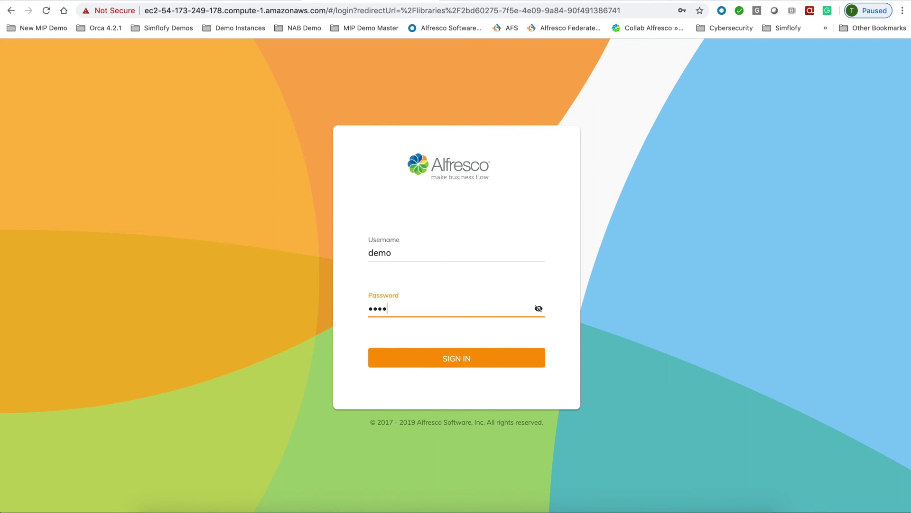
left_click(438, 356)
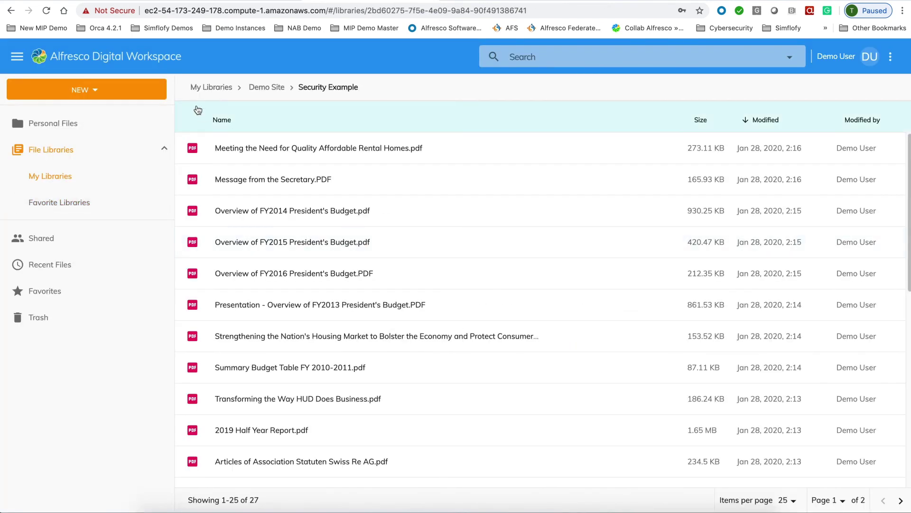
- Go through My Libraries to Demo Site's Annual Reports folder, showing 32 Record-badged PDFs
scroll(302, 363, "down", 2)
scroll(302, 363, "up", 2)
scroll(302, 363, "down", 8)
scroll(302, 364, "up", 8)
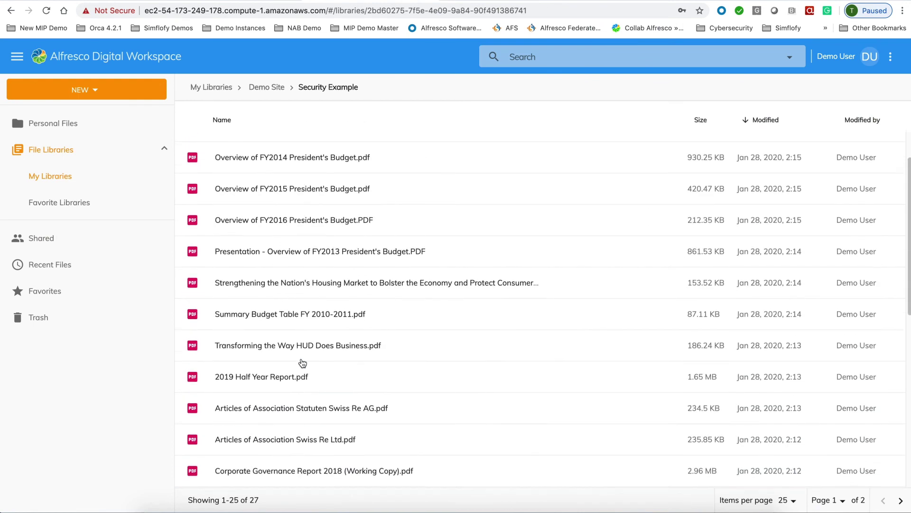
scroll(302, 363, "up", 2)
left_click(49, 177)
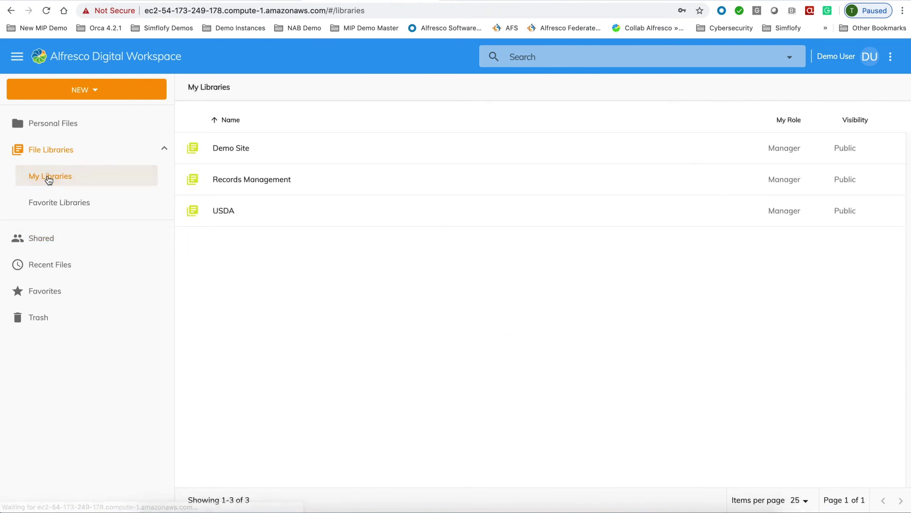
left_click(240, 149)
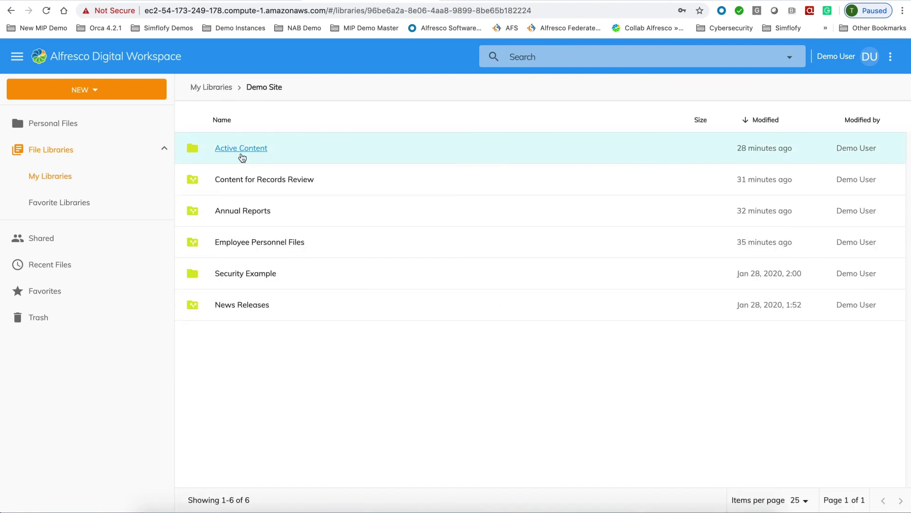
left_click(240, 210)
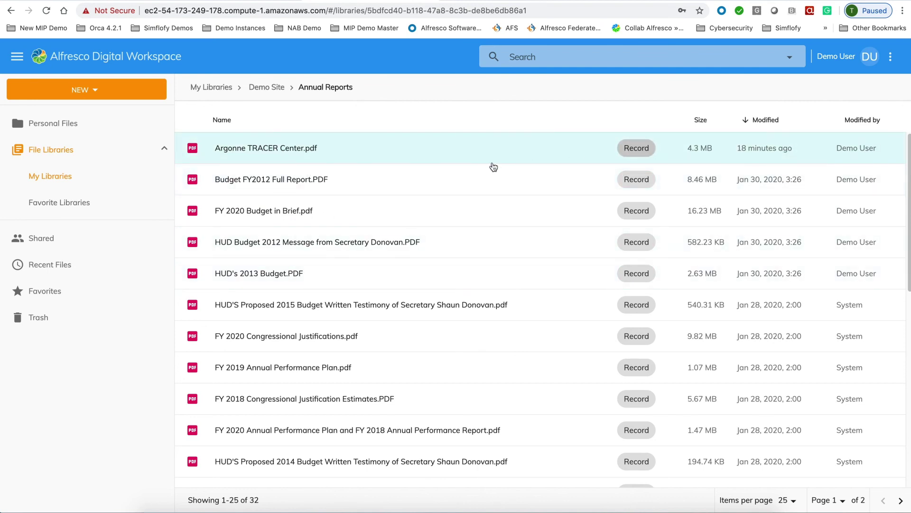
- Inspect Argonne TRACER Center.pdf's record properties, then go to Demo Site's Active Content folder
scroll(420, 323, "down", 2)
scroll(436, 332, "up", 2)
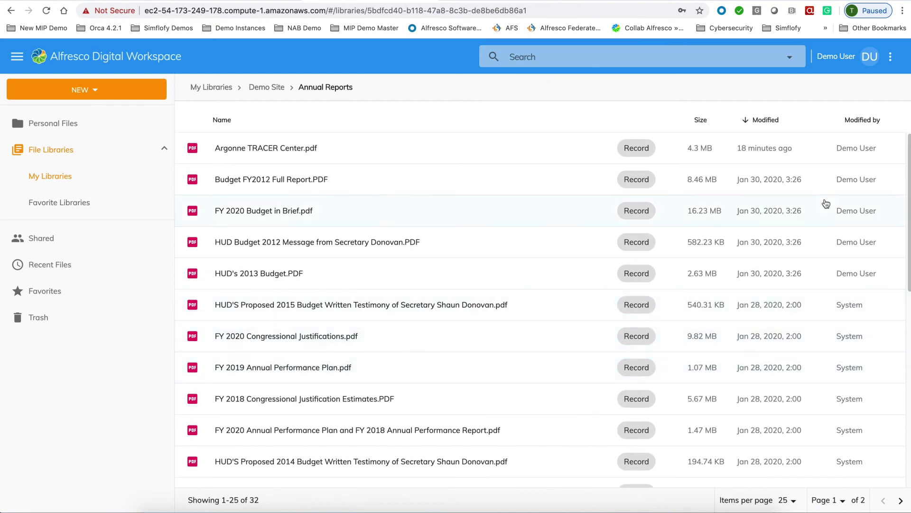
left_click(387, 154)
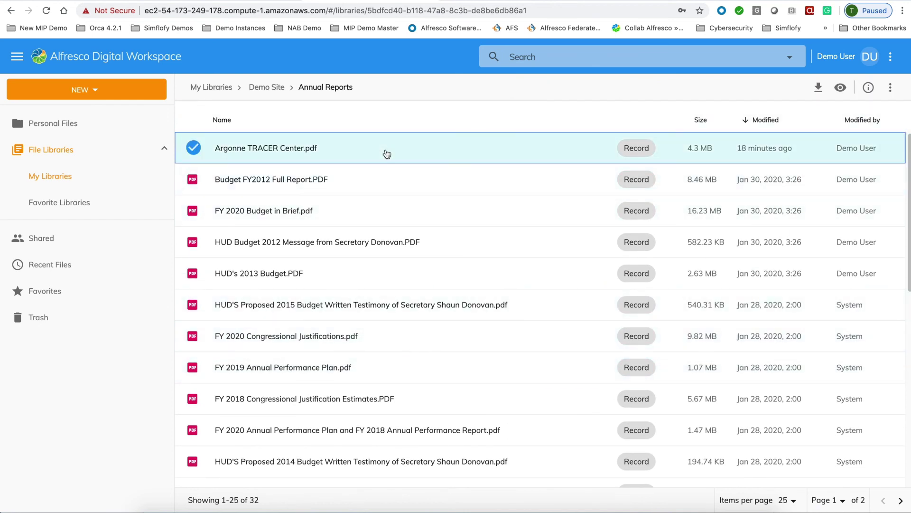
left_click(869, 87)
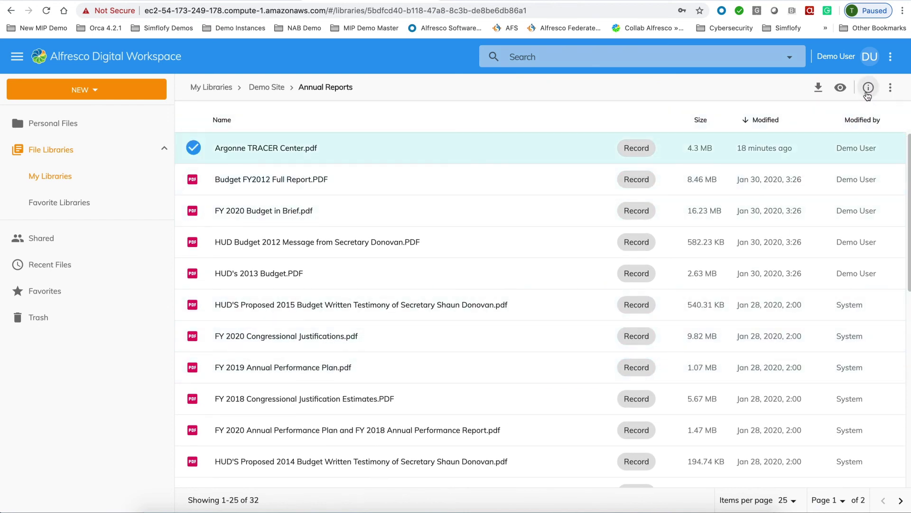
scroll(818, 258, "down", 5)
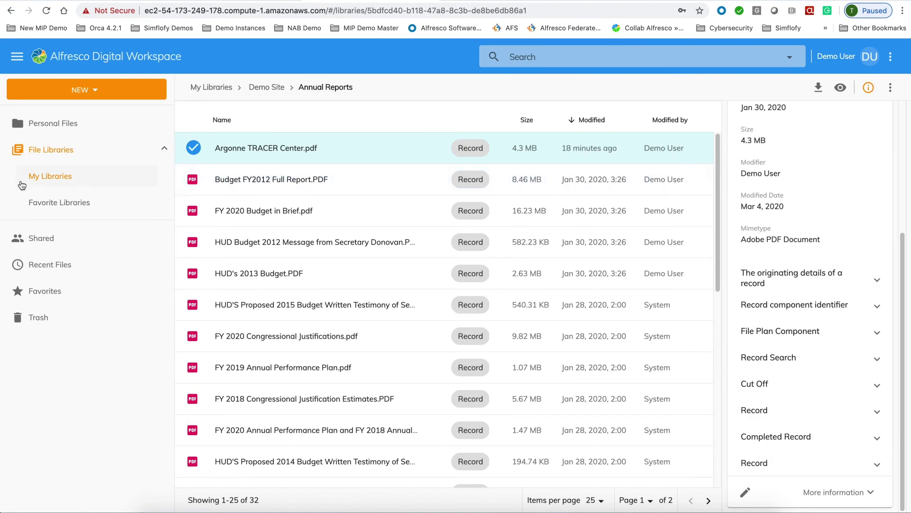
left_click(265, 92)
left_click(238, 148)
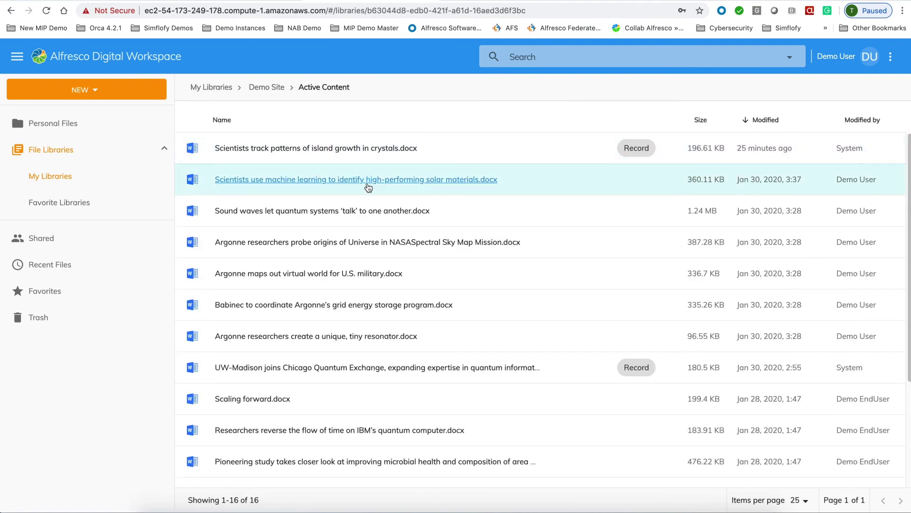
- Declare 'Scientists use machine learning to identify high-performing solar materials.docx' a record from its context menu
right_click(507, 189)
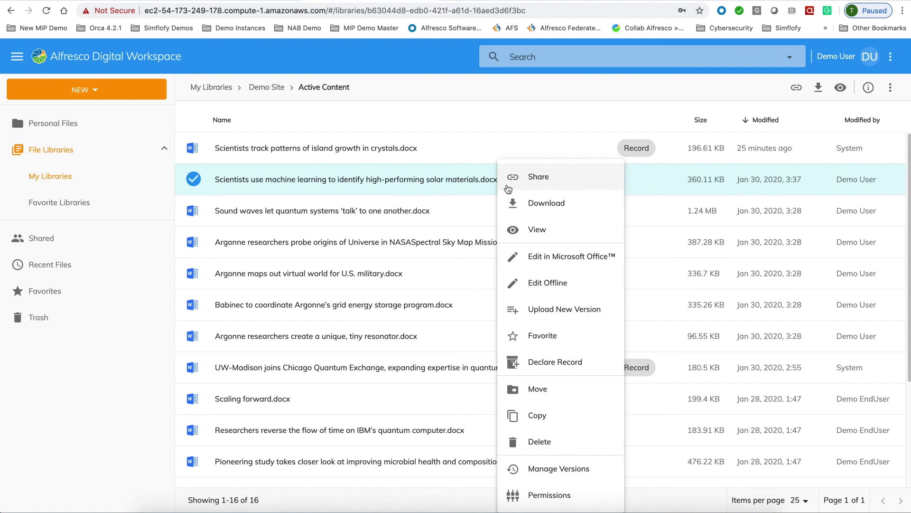
left_click(571, 370)
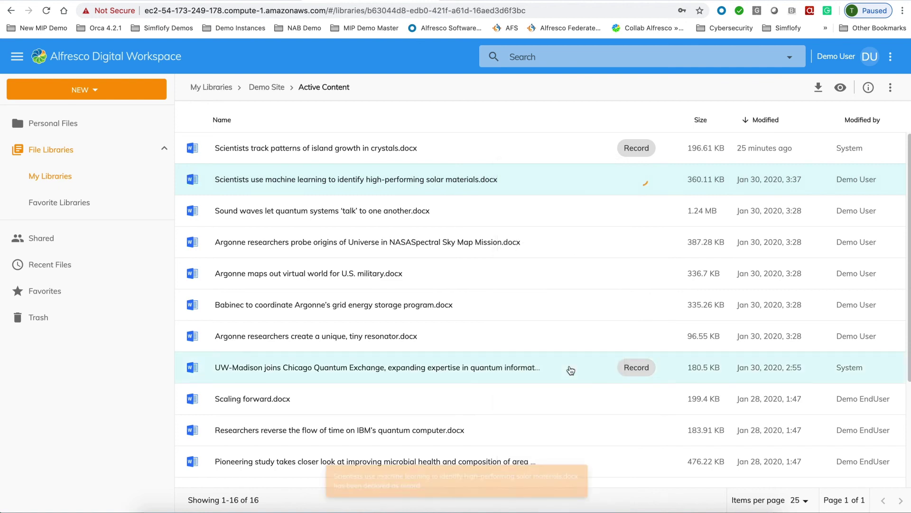